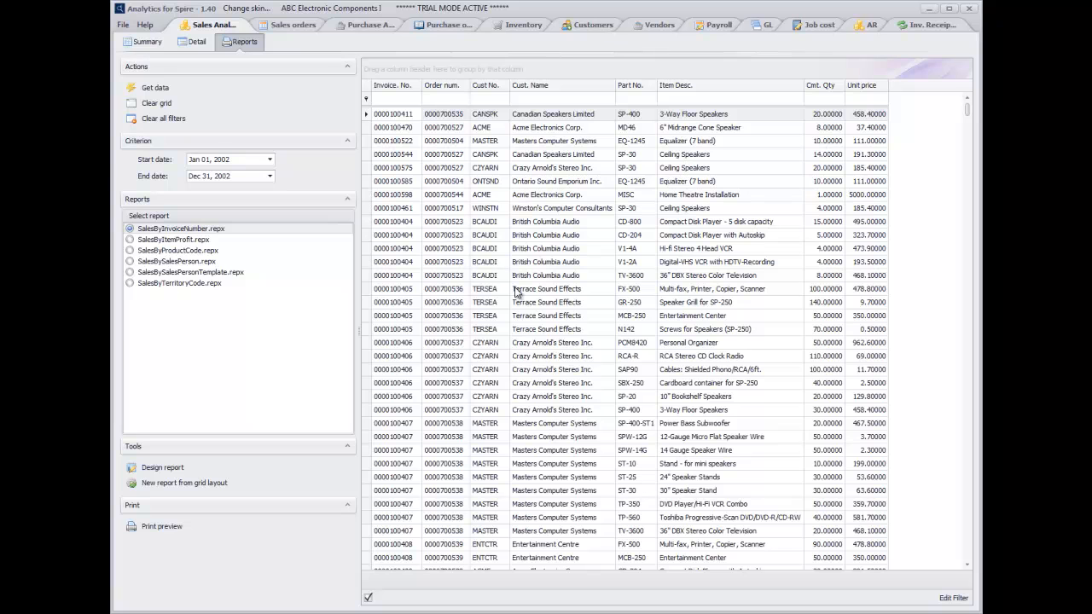
Open the SalesBySalesPersonTemplate.repx report for design and fit the designer window on the screen
click(201, 273)
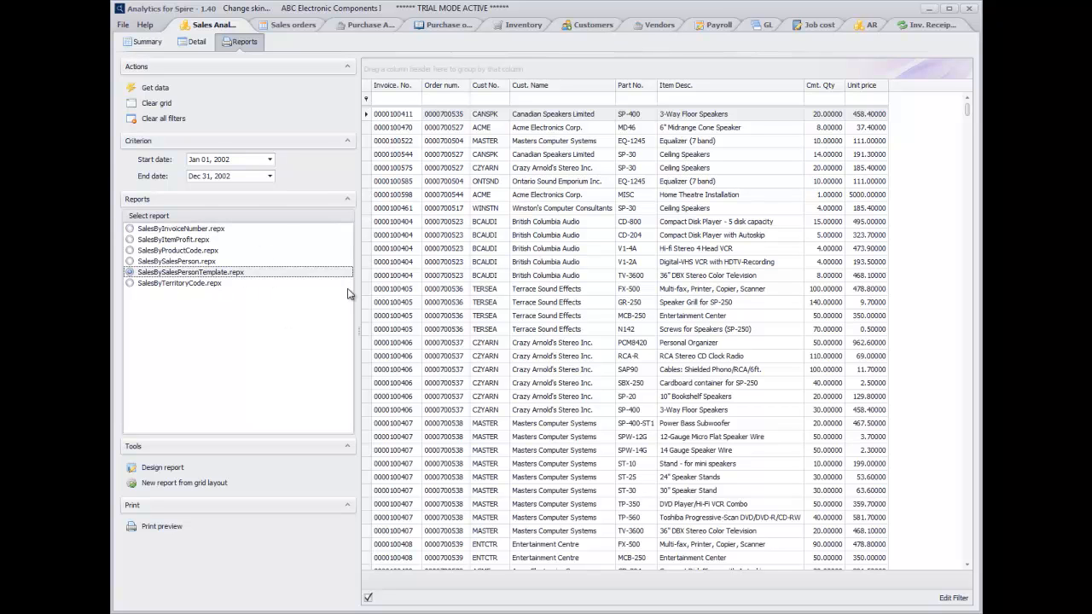
click(161, 469)
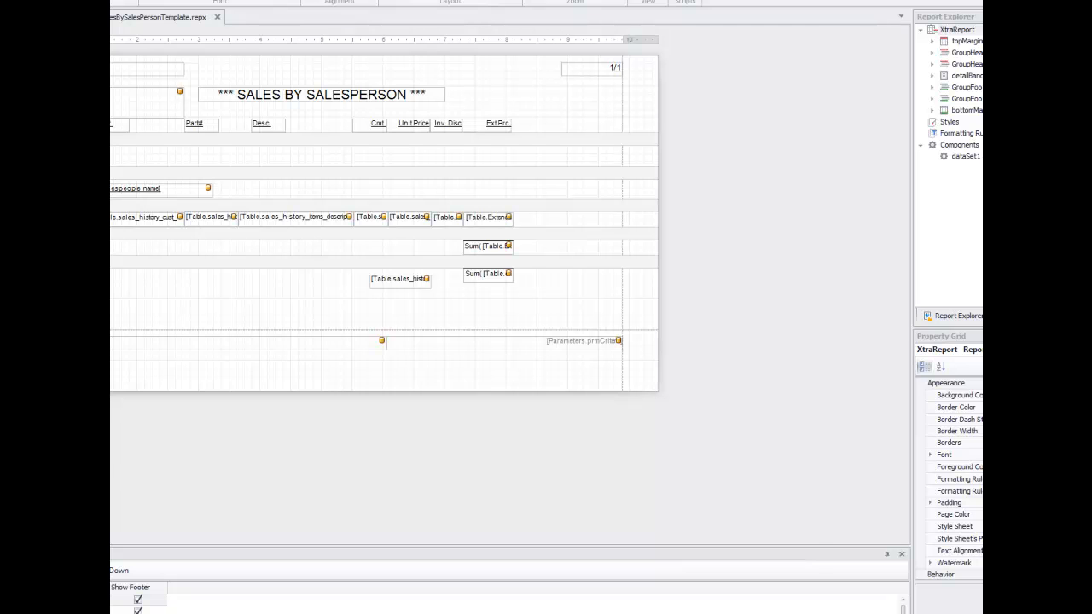
key(super+Down)
drag(39, 5, 193, 18)
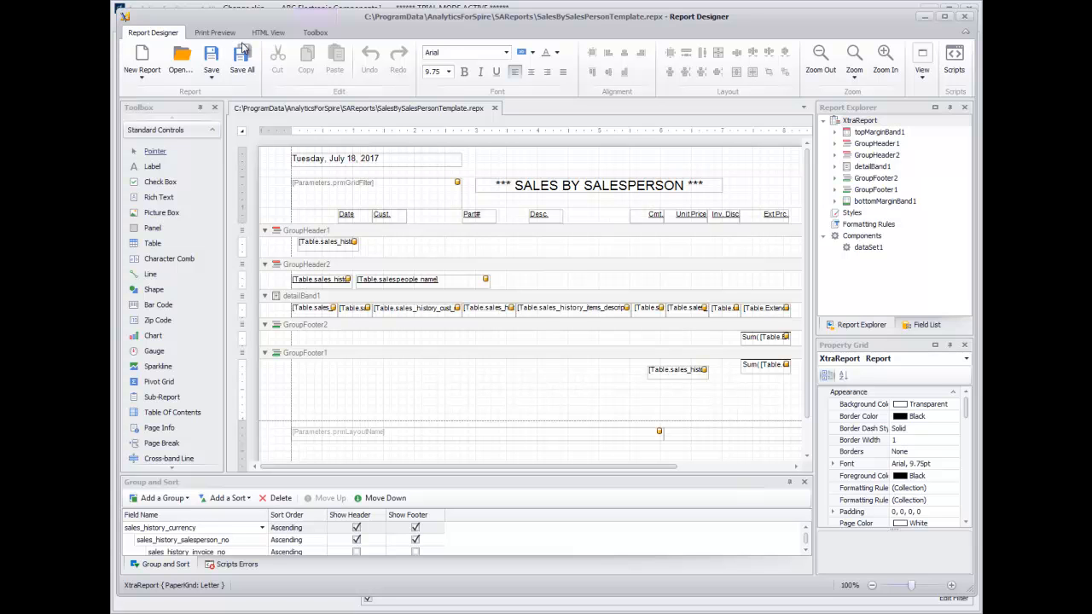
Preview the Sales by Salesperson report, review the salesperson groups and their subtotals across several pages, and return to the design
click(217, 35)
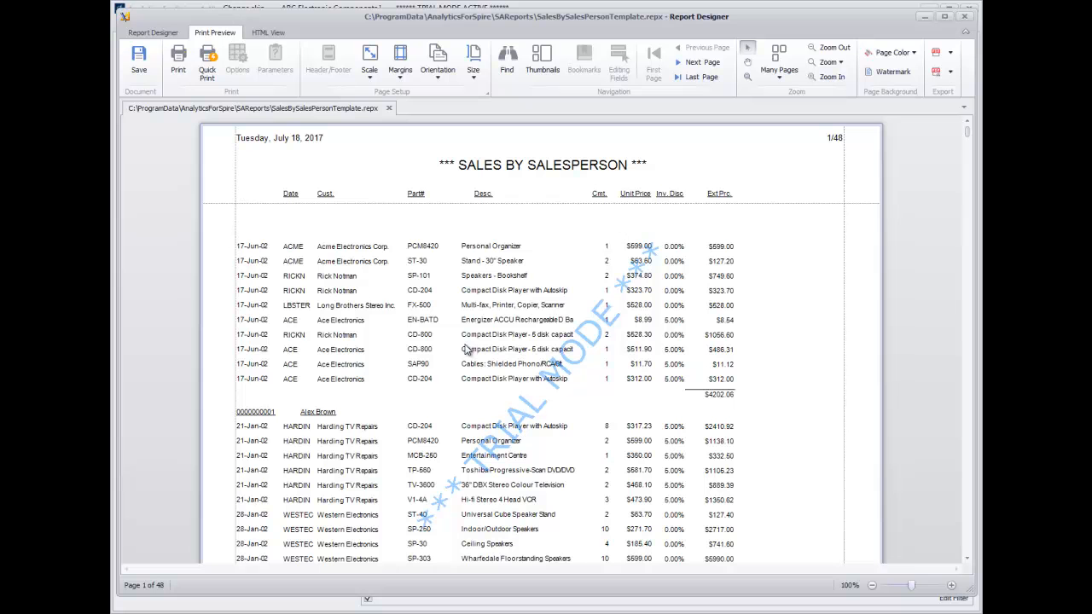
scroll(312, 446, down, 2)
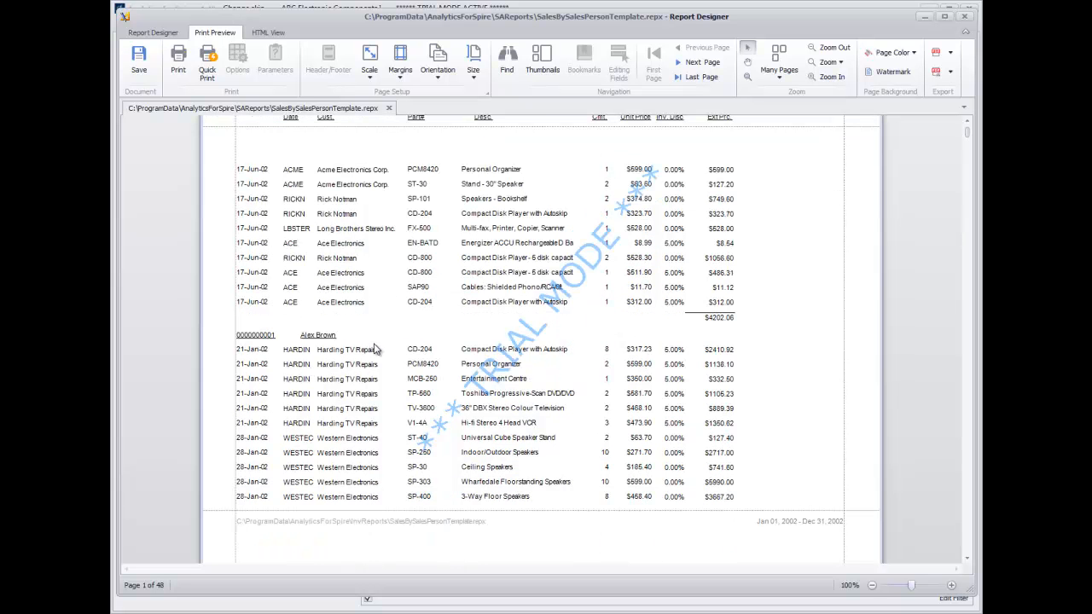
scroll(378, 349, down, 10)
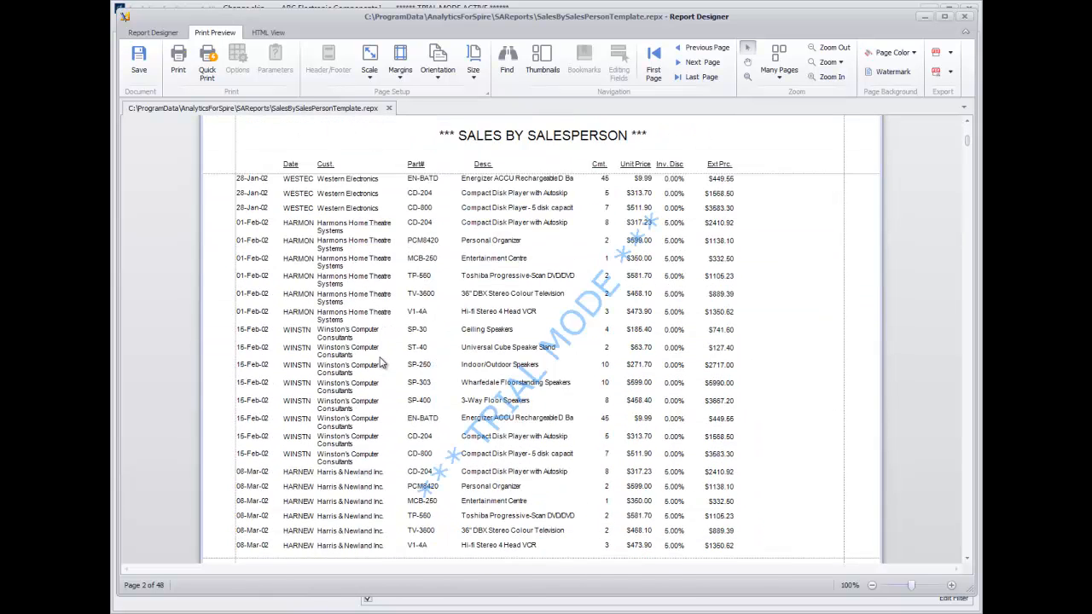
scroll(384, 362, down, 10)
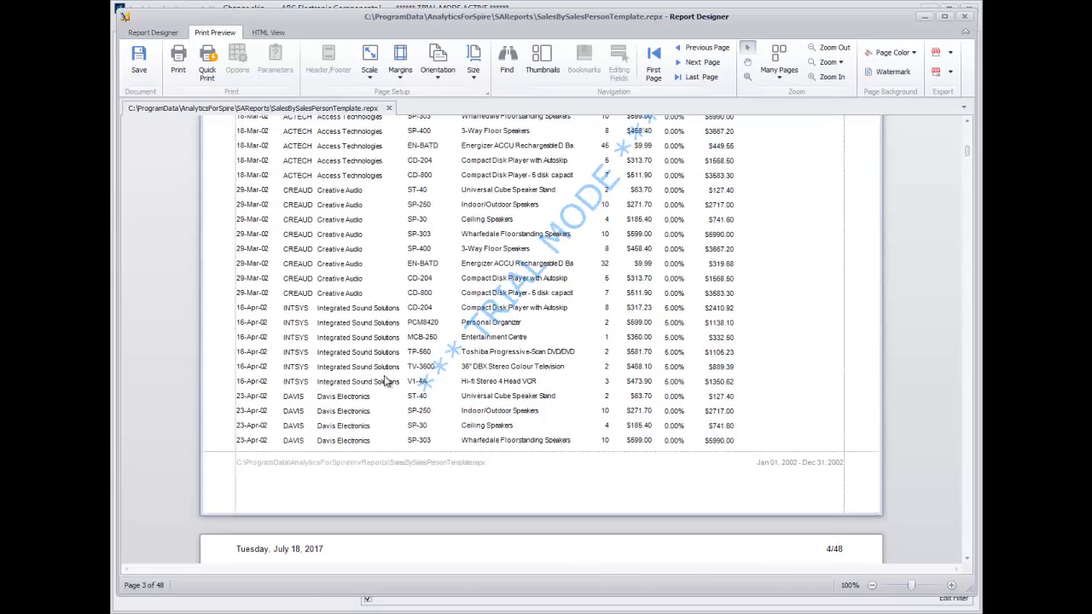
scroll(388, 382, down, 10)
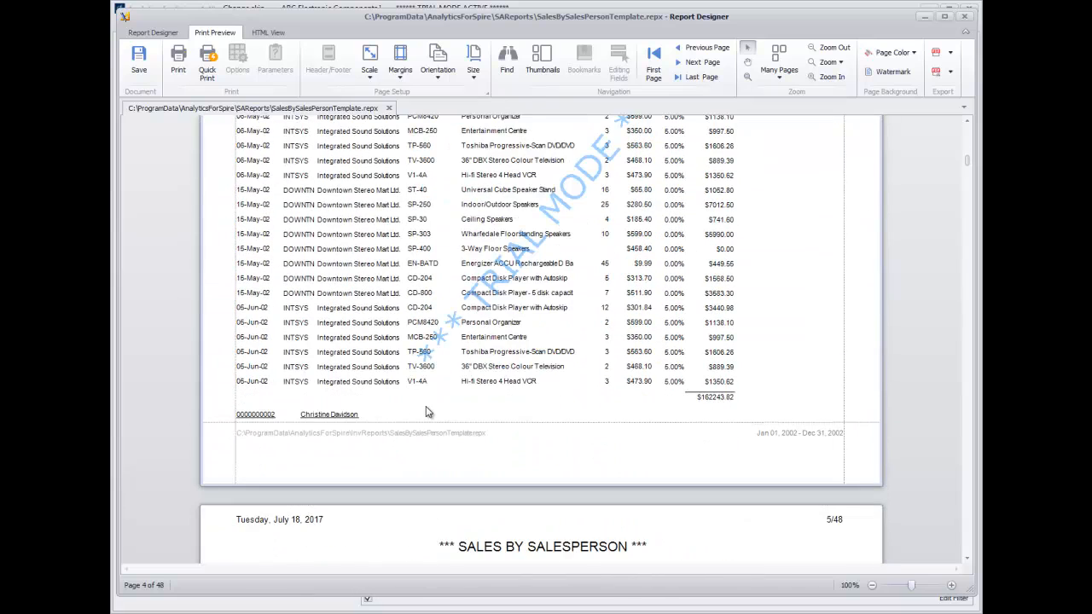
scroll(388, 439, down, 10)
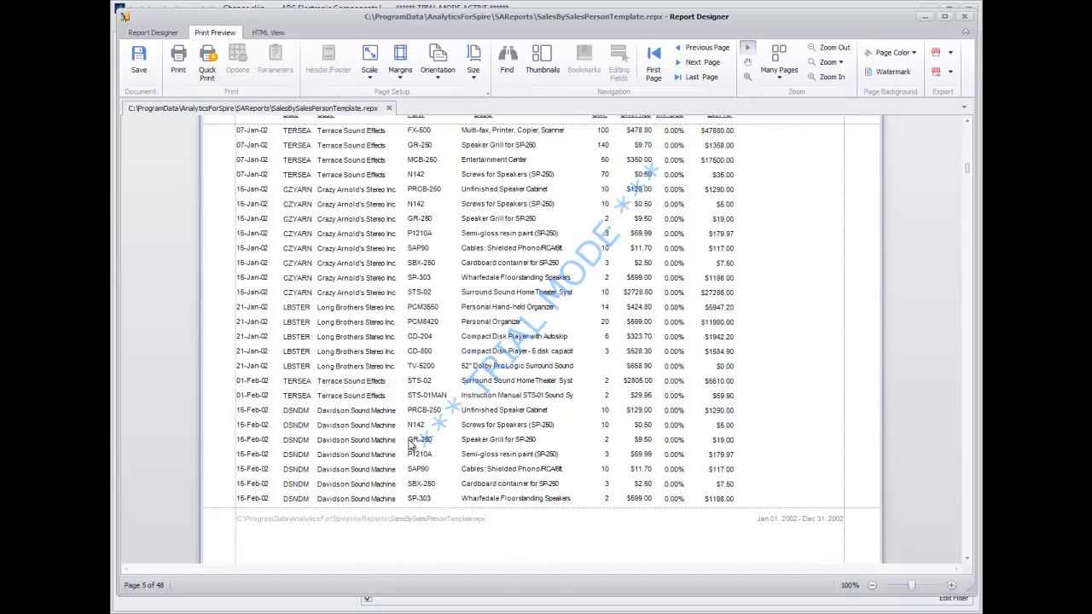
scroll(409, 443, down, 20)
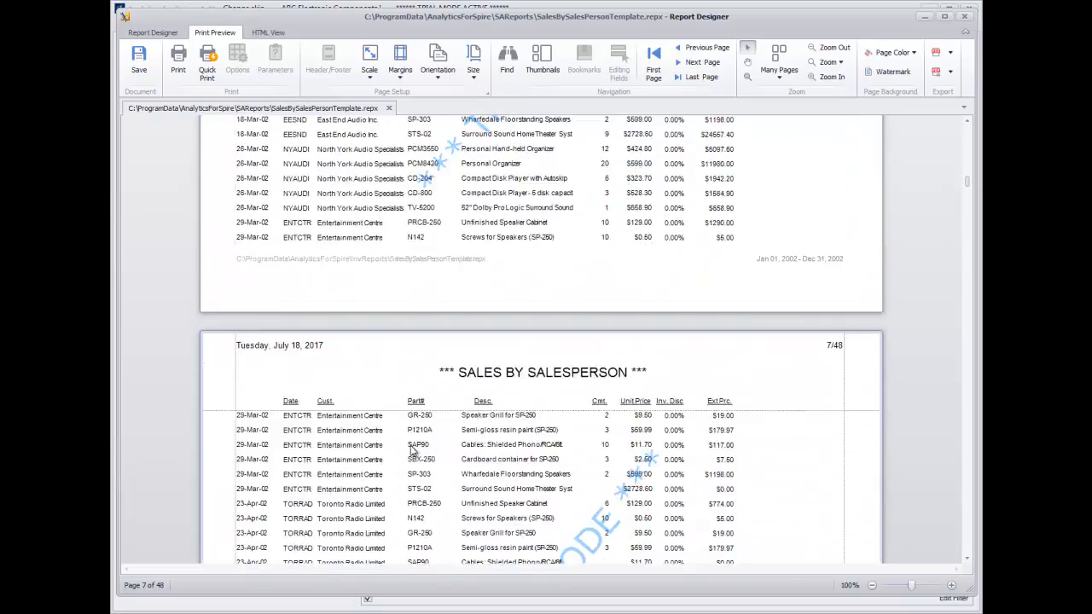
scroll(416, 447, down, 6)
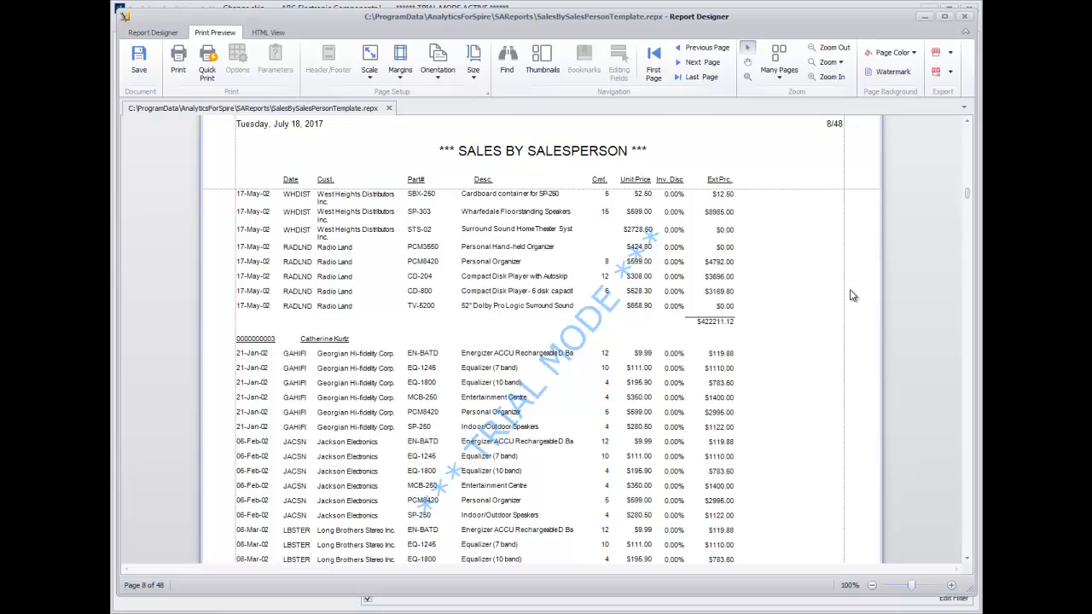
drag(967, 207, 971, 128)
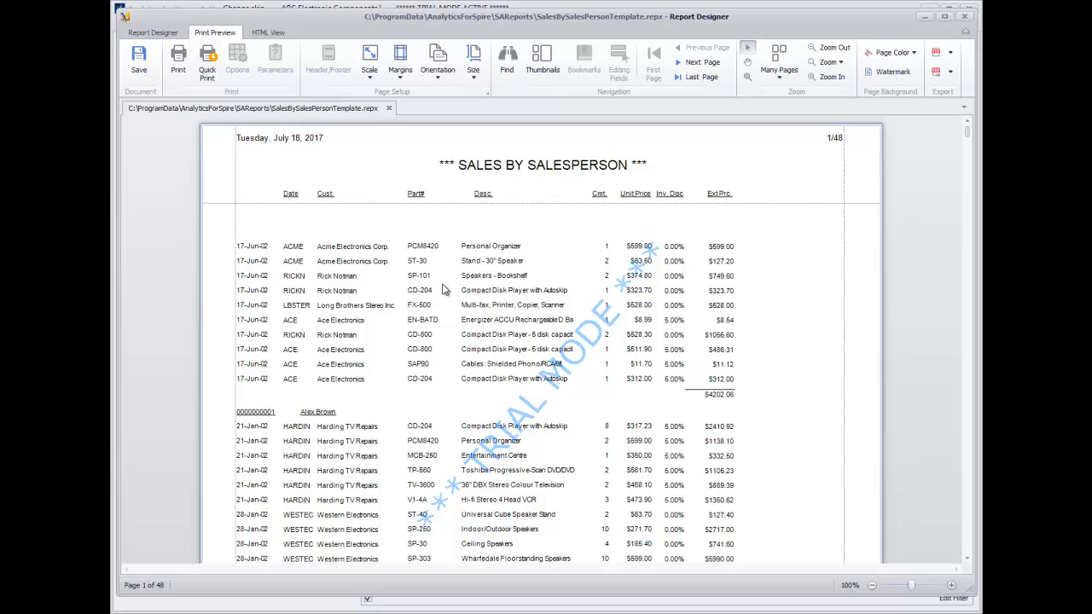
click(155, 36)
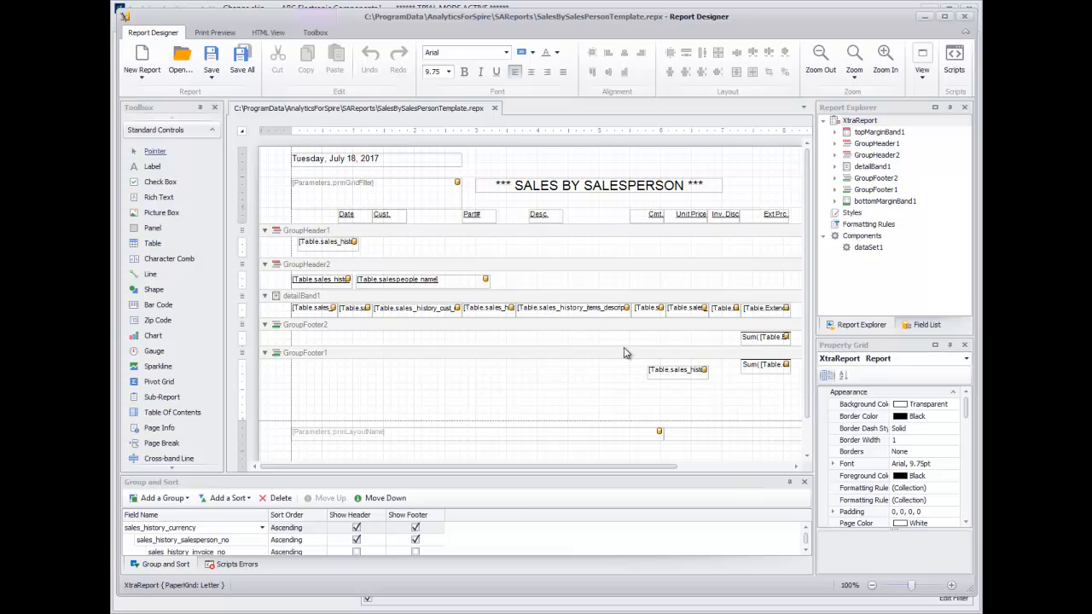
Examine the fields available under Table and the report's Parameters in the field list
click(908, 331)
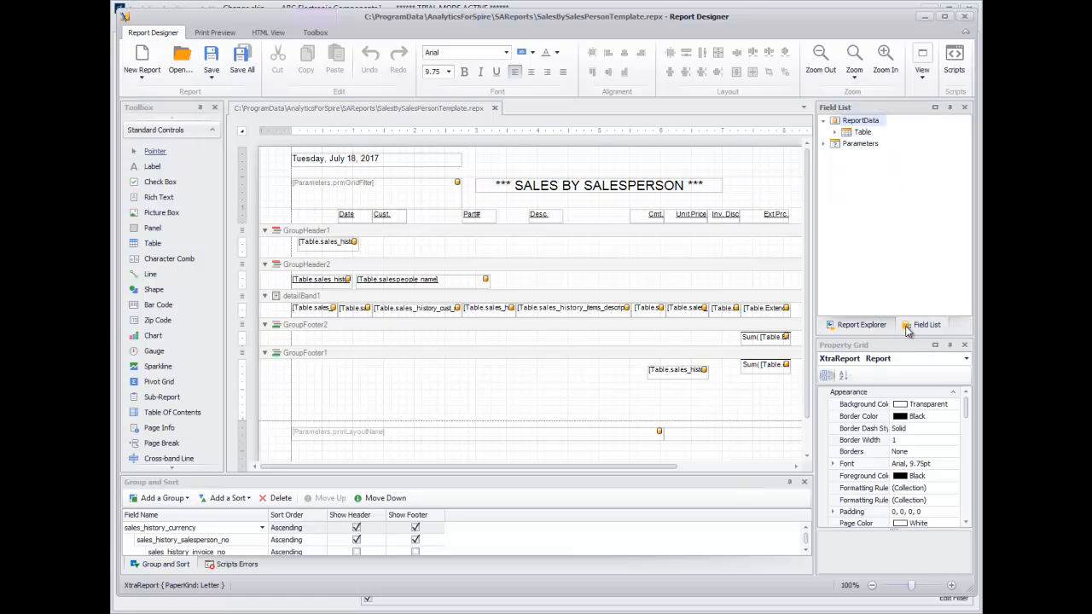
click(835, 132)
drag(969, 136, 979, 224)
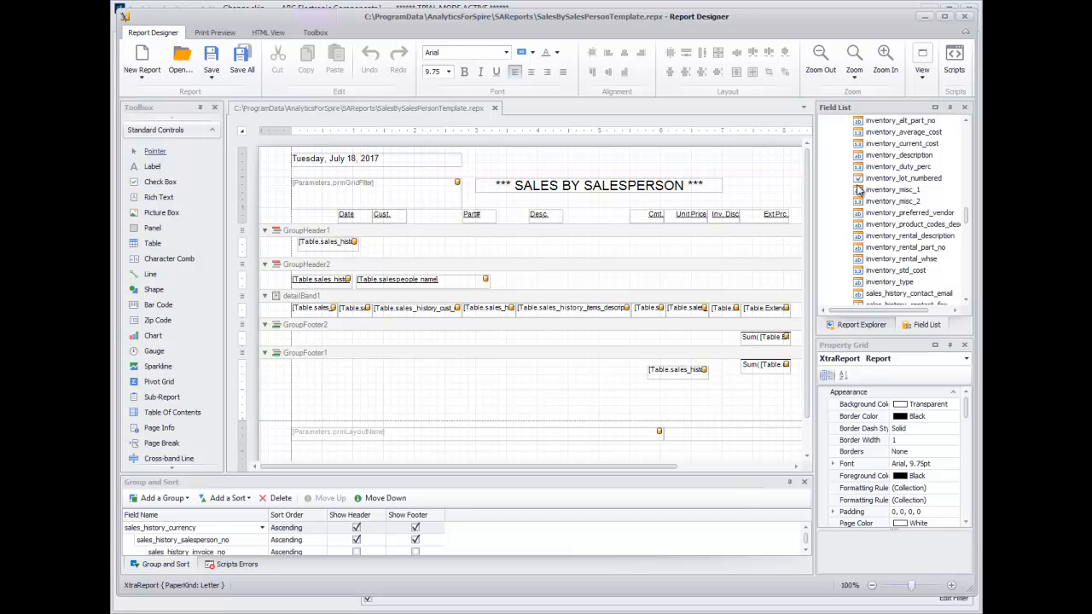
drag(968, 220, 958, 128)
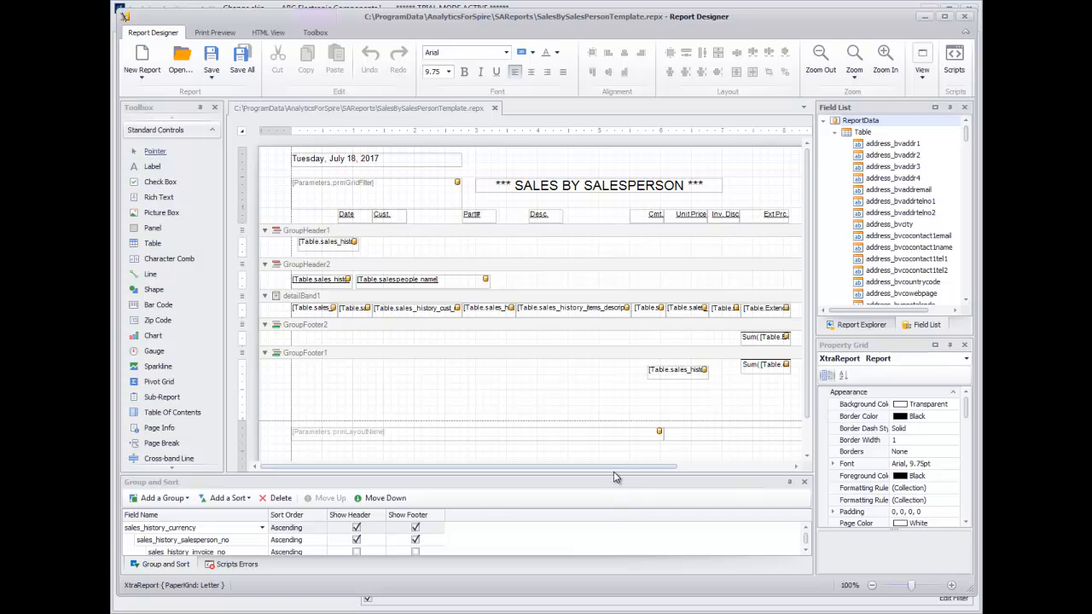
drag(620, 471, 713, 469)
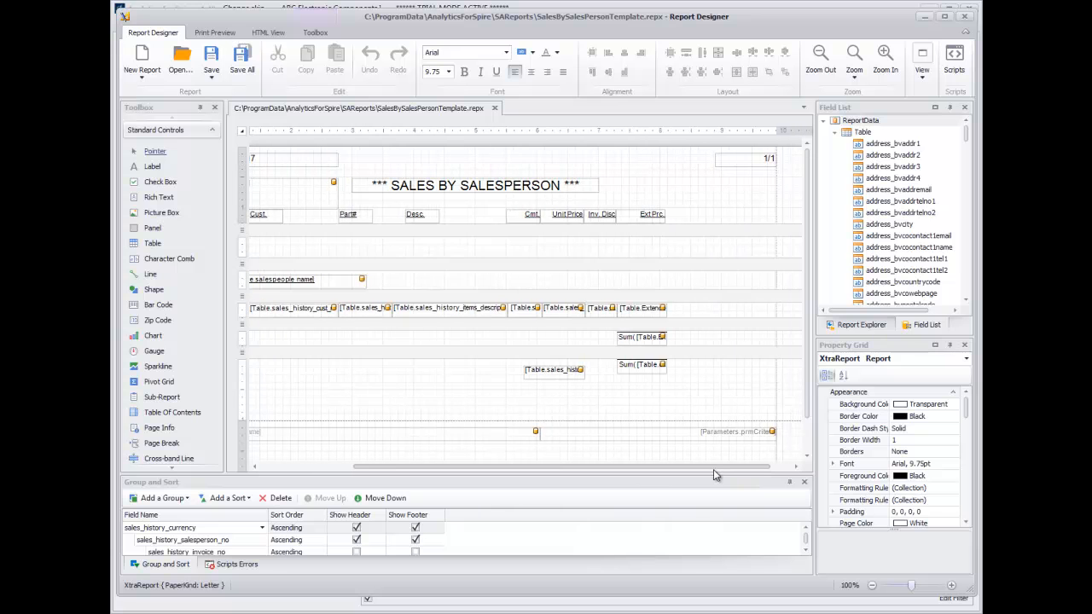
click(835, 134)
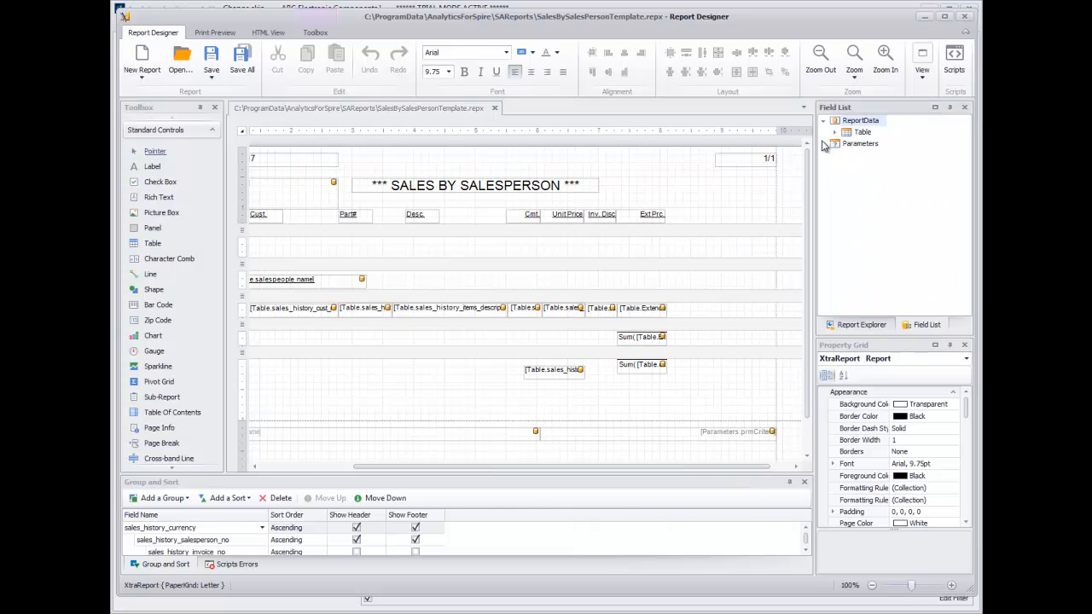
click(824, 144)
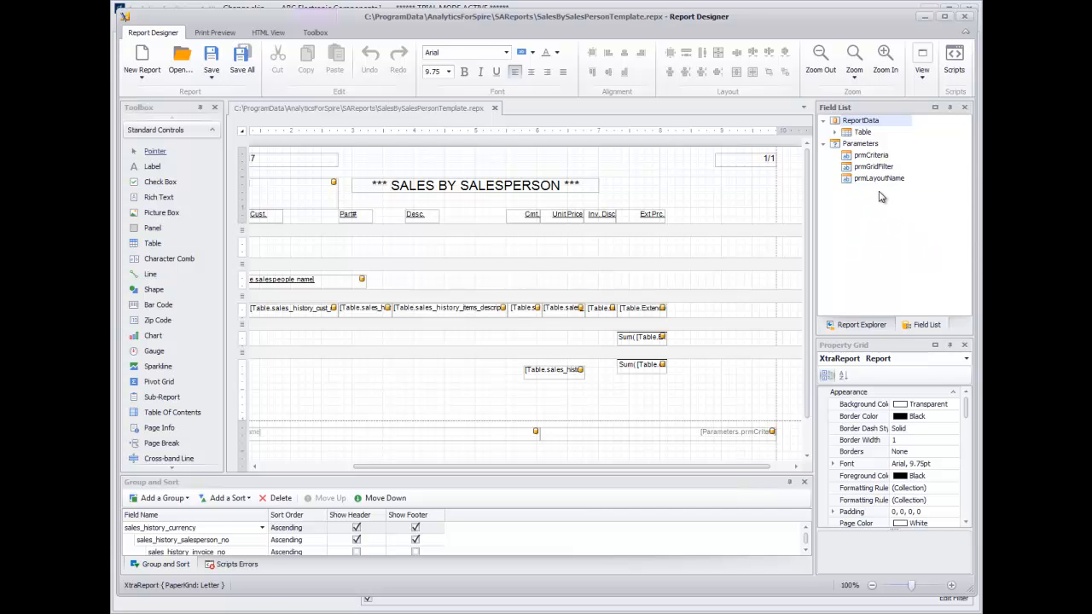
Preview the report again to check how the parameters print in the page footer, and return to the design
click(213, 33)
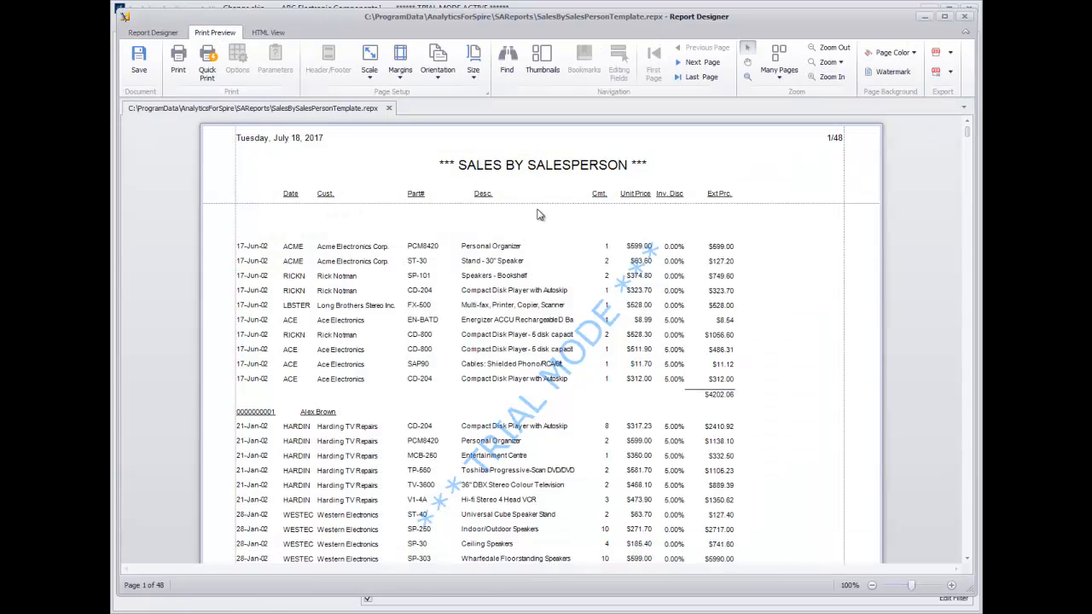
drag(971, 128, 971, 152)
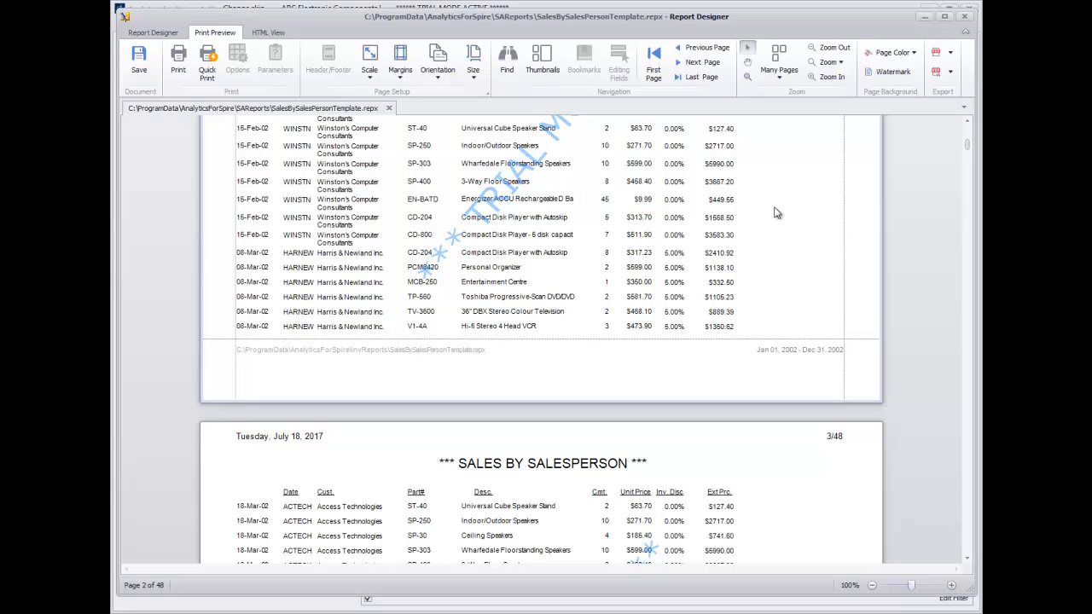
click(153, 34)
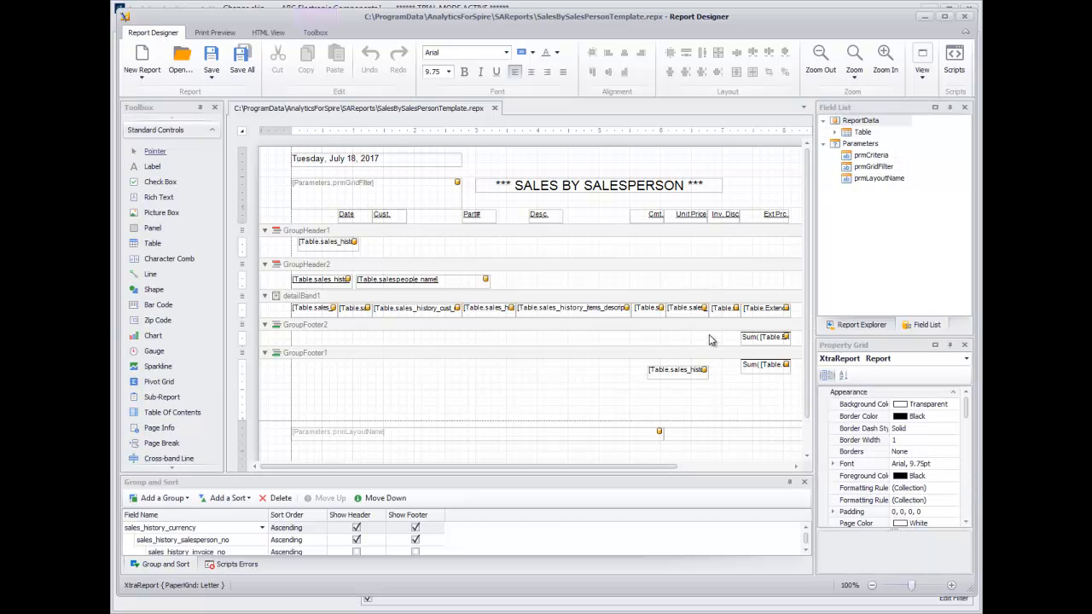
Inspect the expression behind the ExtendedPrice calculated field used in the detail band, and leave it unedited
click(758, 311)
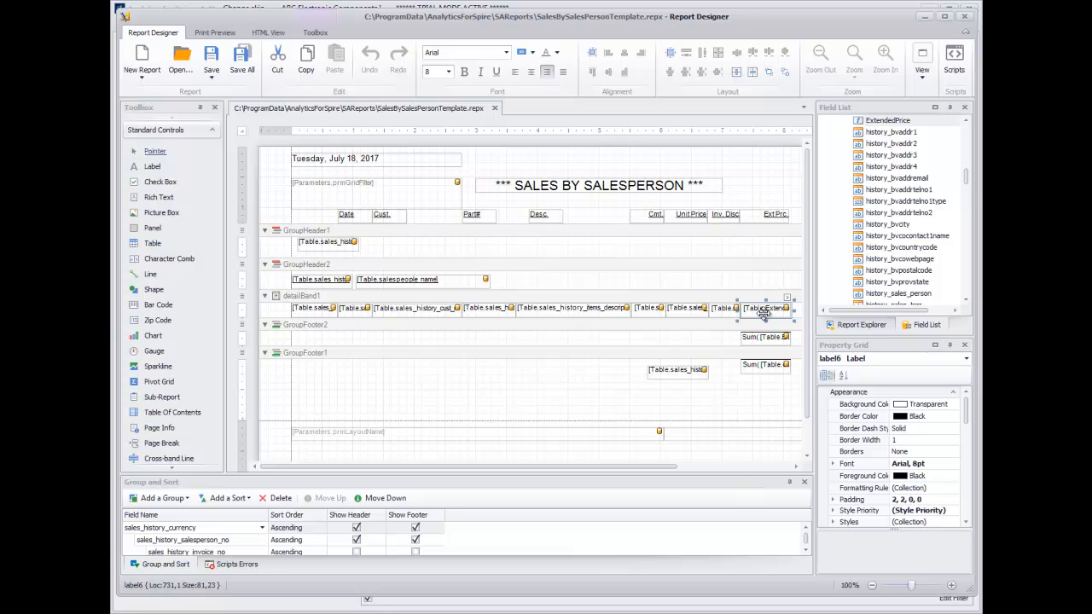
drag(964, 179, 965, 175)
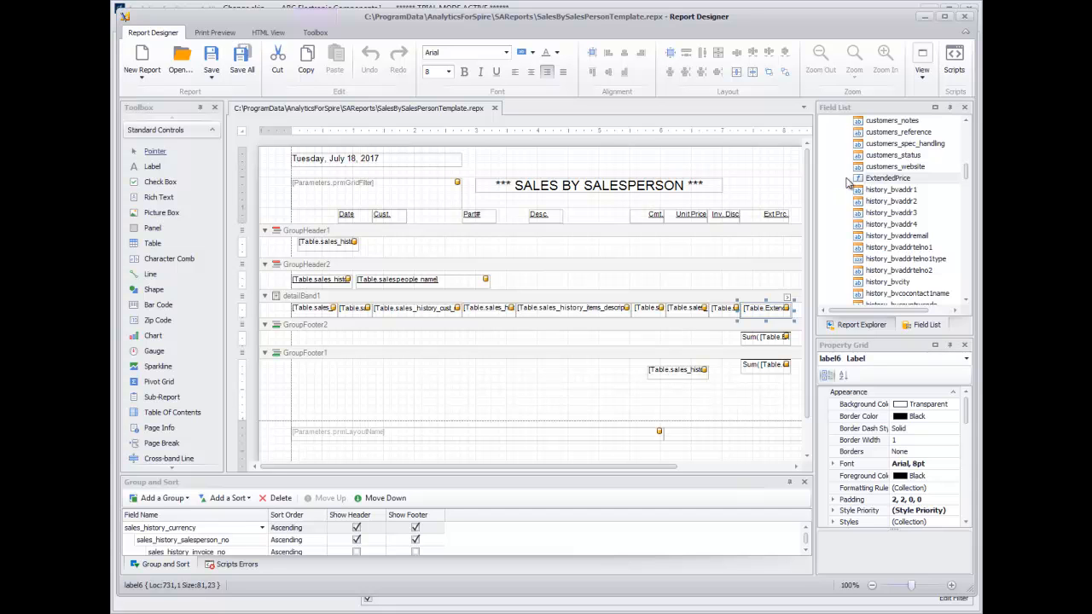
right_click(869, 181)
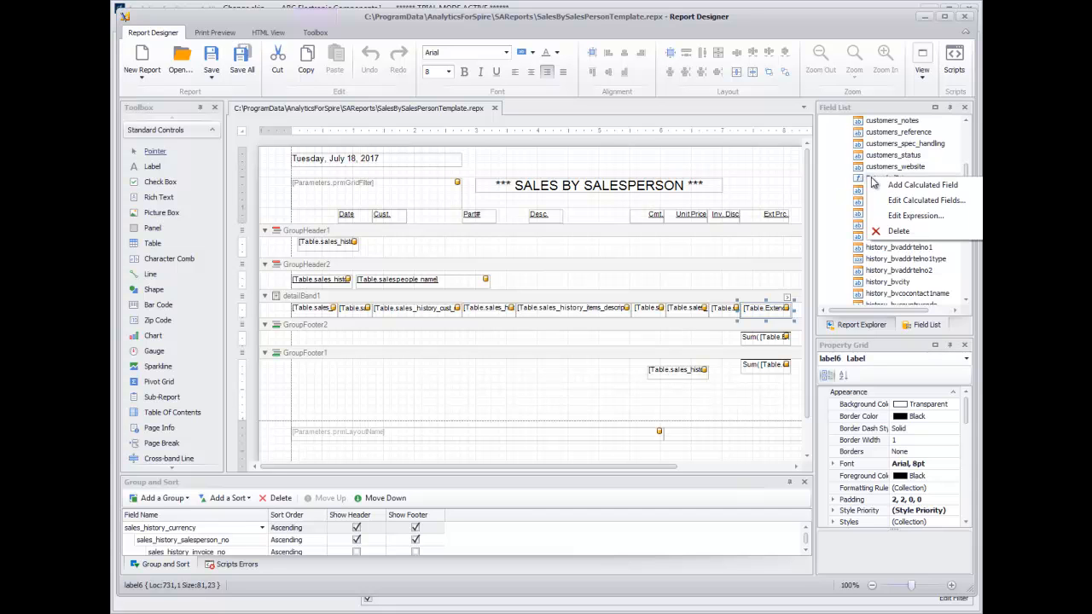
click(887, 215)
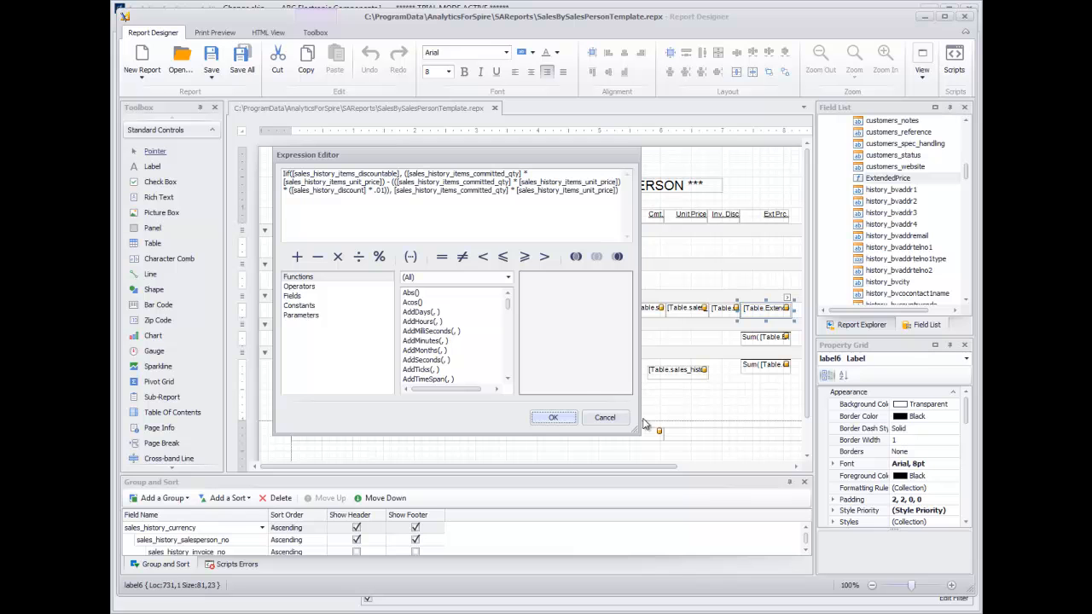
click(603, 419)
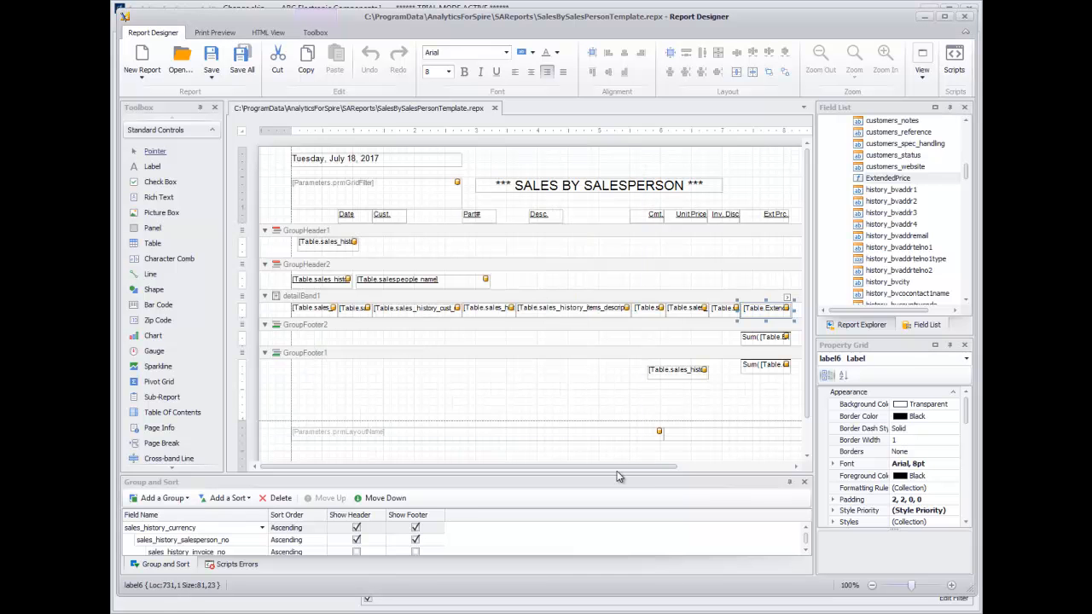
Add a new calculated field to the report's Table data
drag(616, 468, 730, 466)
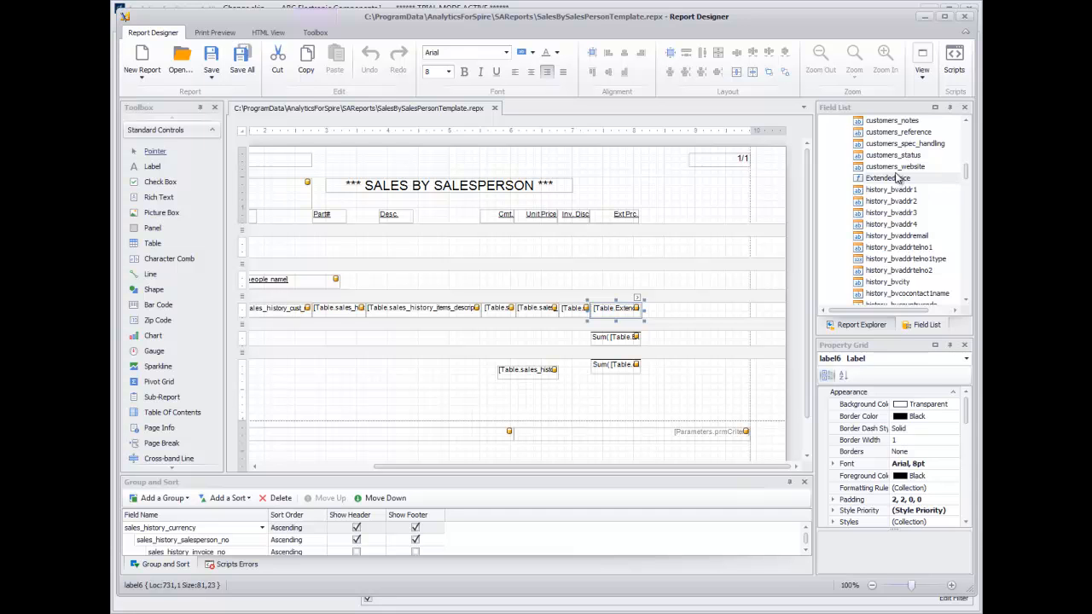
right_click(890, 170)
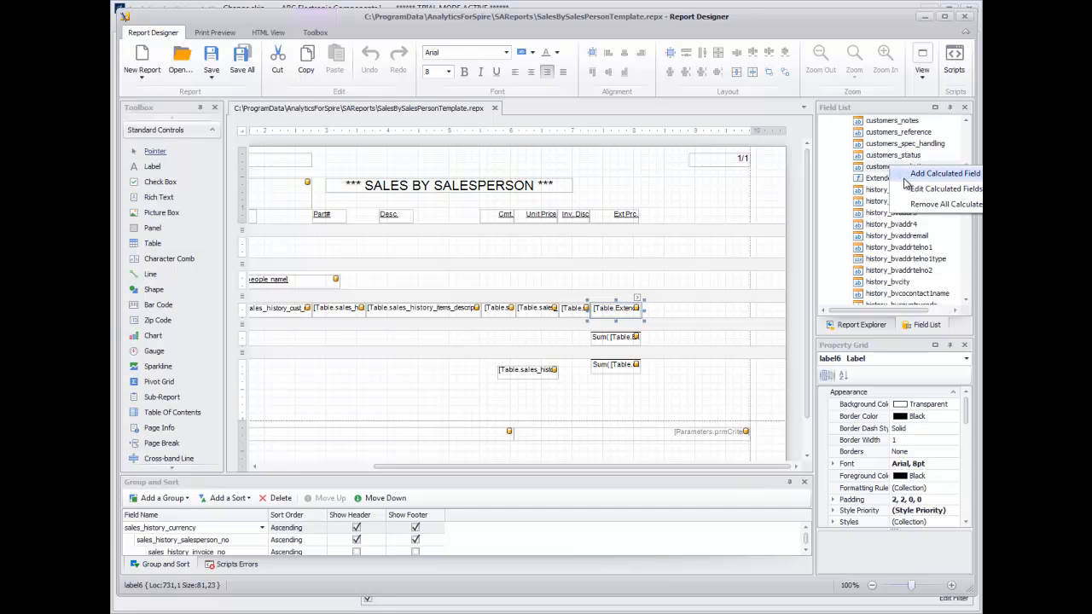
click(904, 176)
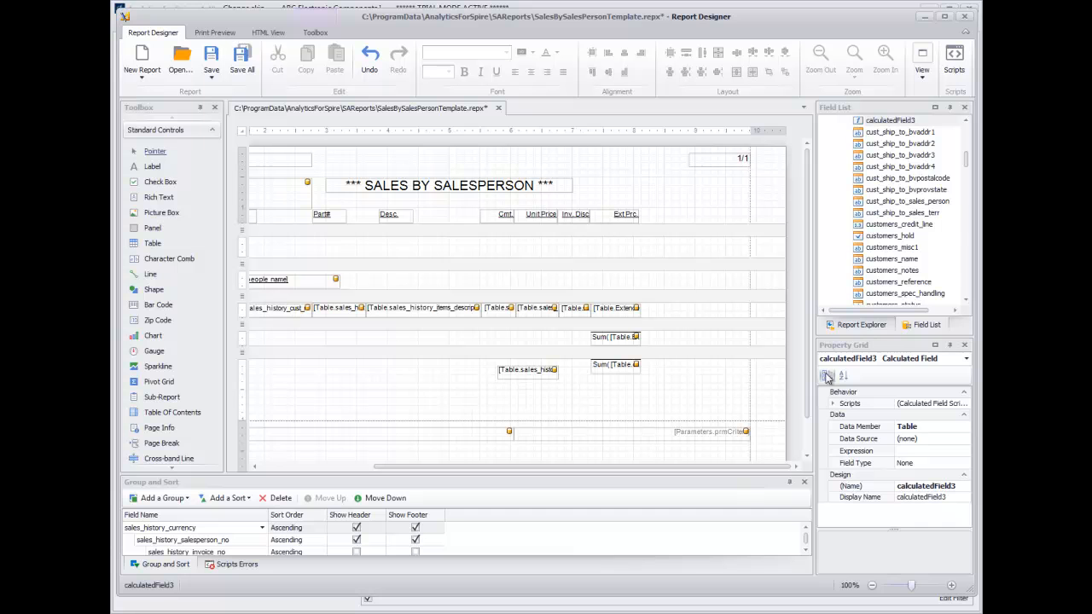
Open the calculated field collection for editing and name the new calculated field Commission
right_click(886, 124)
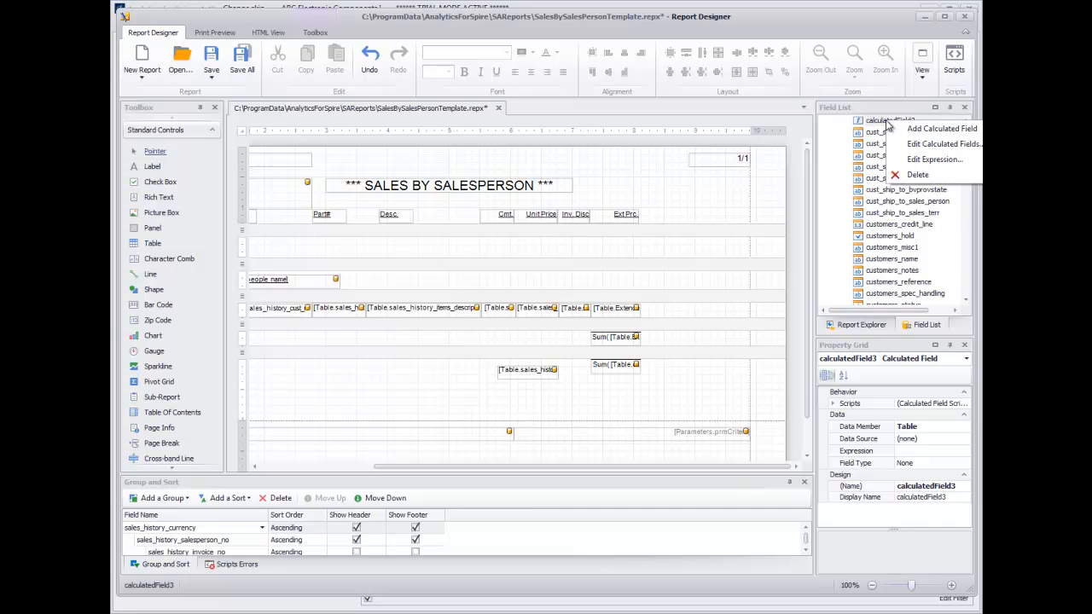
click(900, 145)
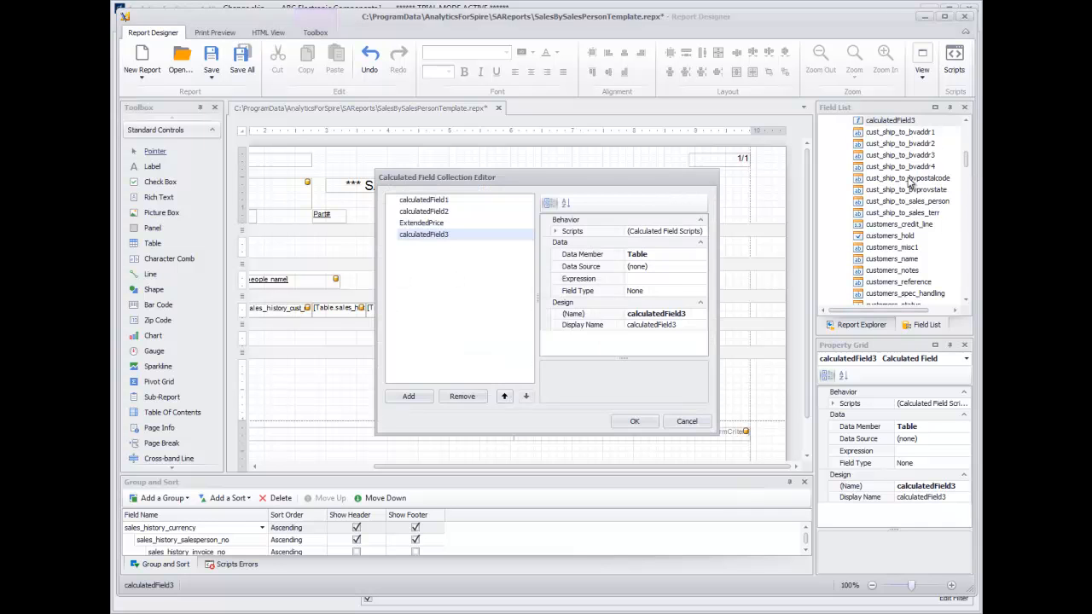
drag(412, 184, 438, 296)
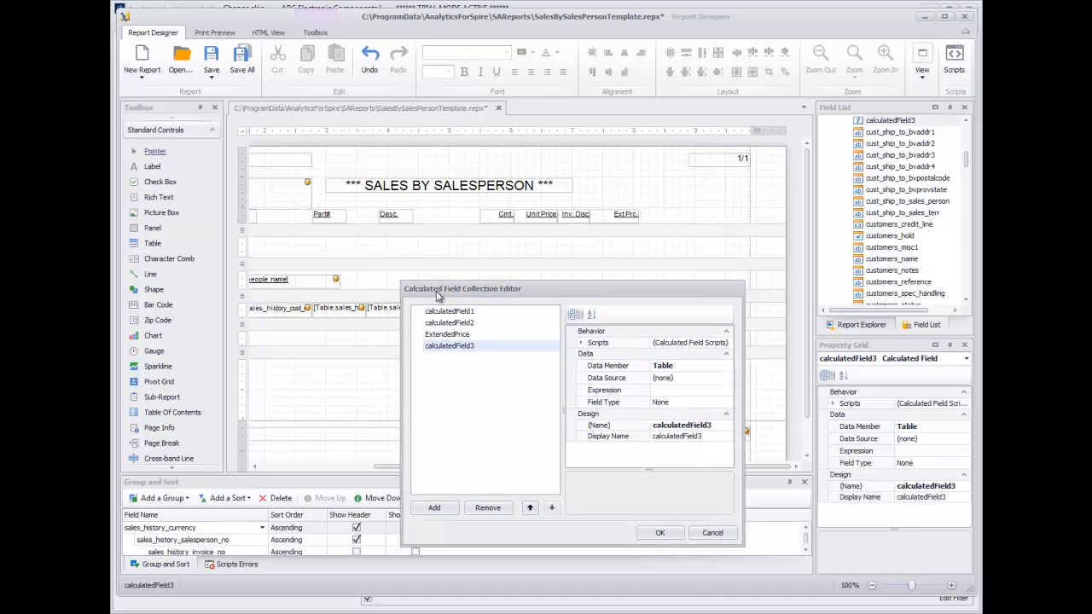
click(453, 335)
click(453, 345)
click(682, 425)
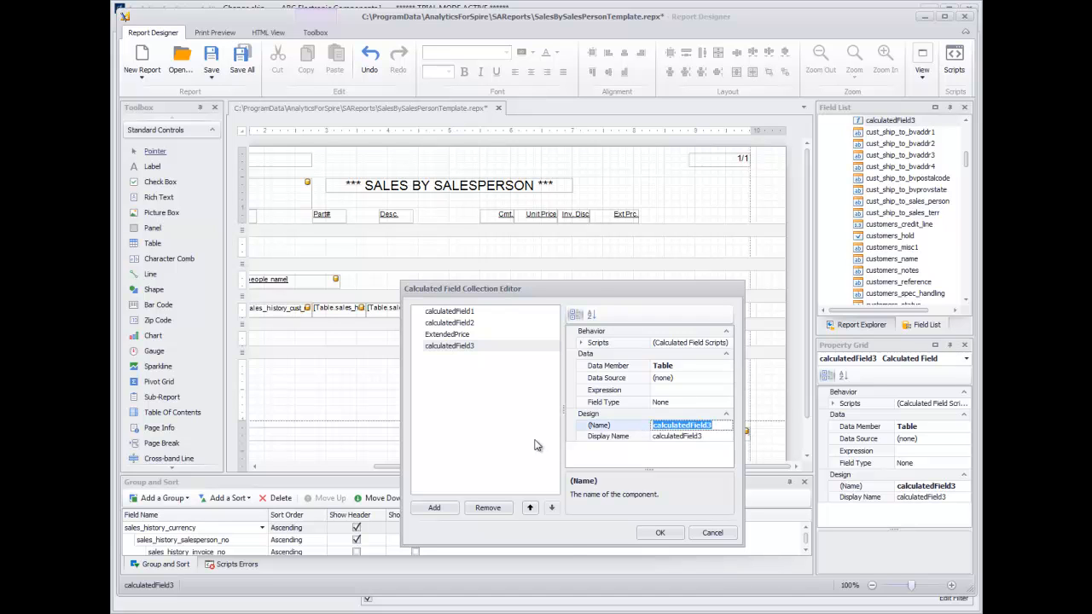
text(Commission)
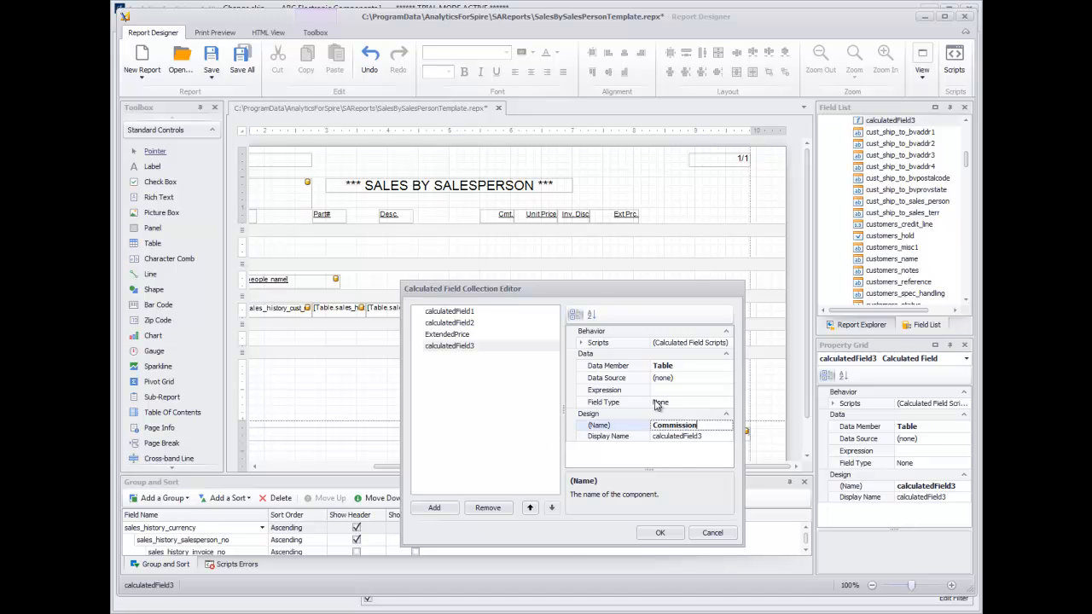
Confirm the name Commission for the new calculated field and set its field type to Decimal
key(Return)
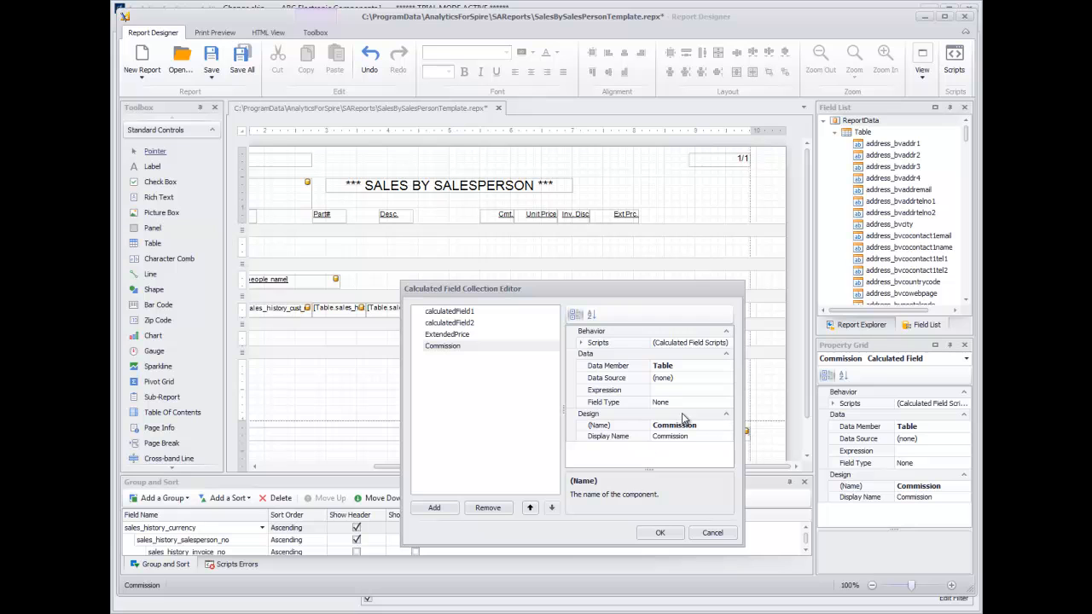
click(716, 409)
click(726, 402)
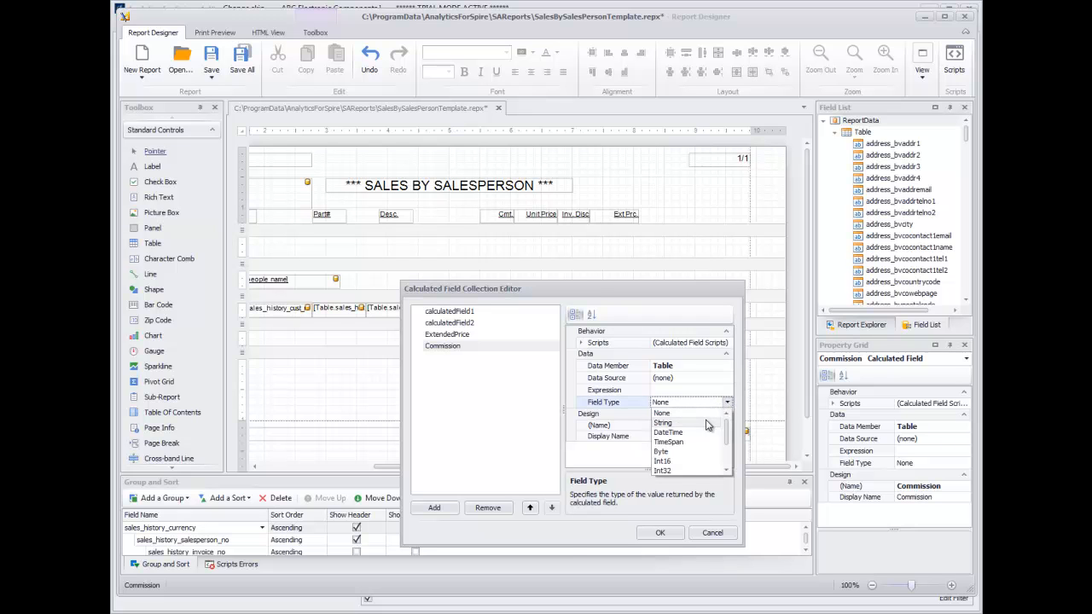
drag(726, 431, 726, 455)
click(692, 452)
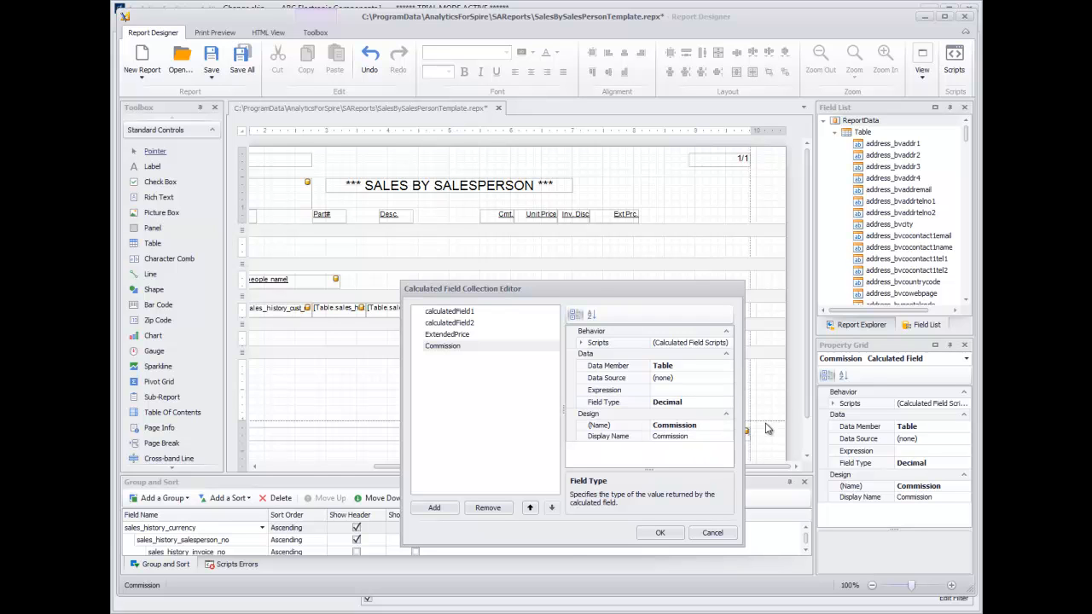
Set the Commission field's expression to [ExtendedPrice] * .05 and accept the calculated field collection
click(682, 393)
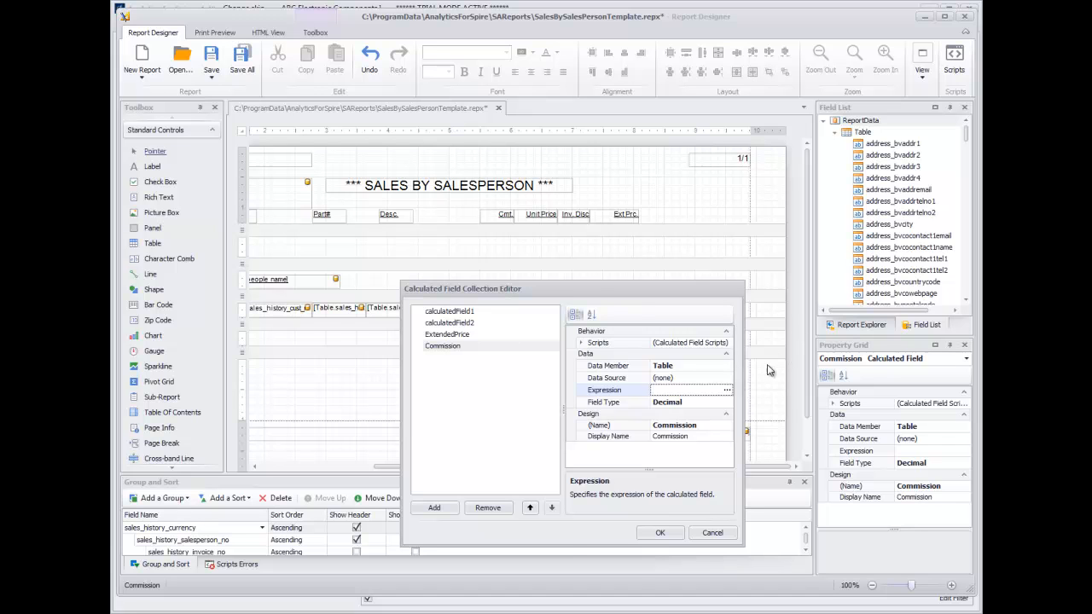
click(728, 391)
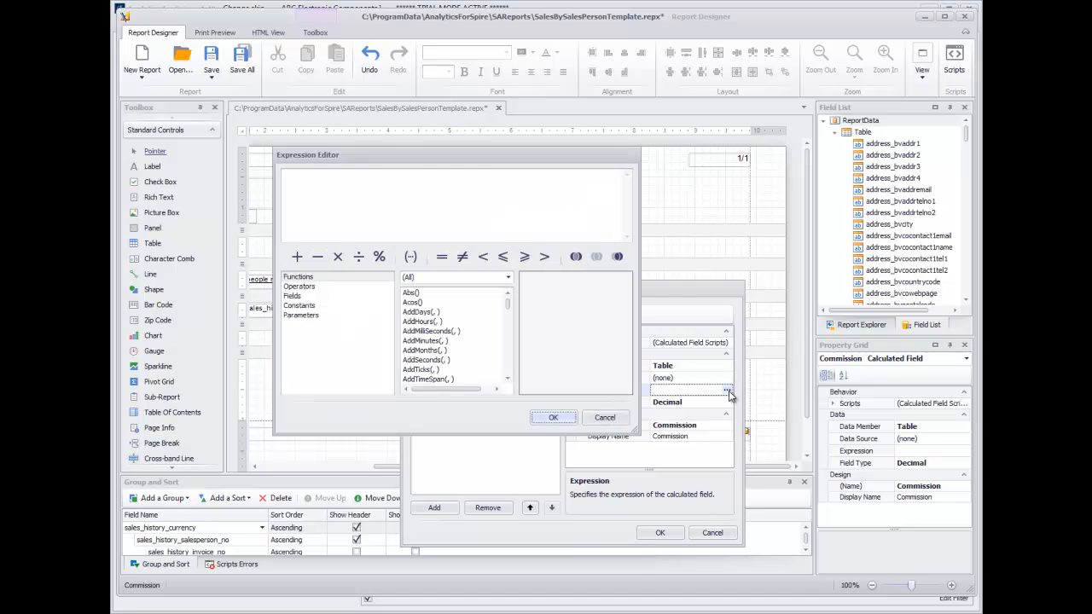
click(307, 296)
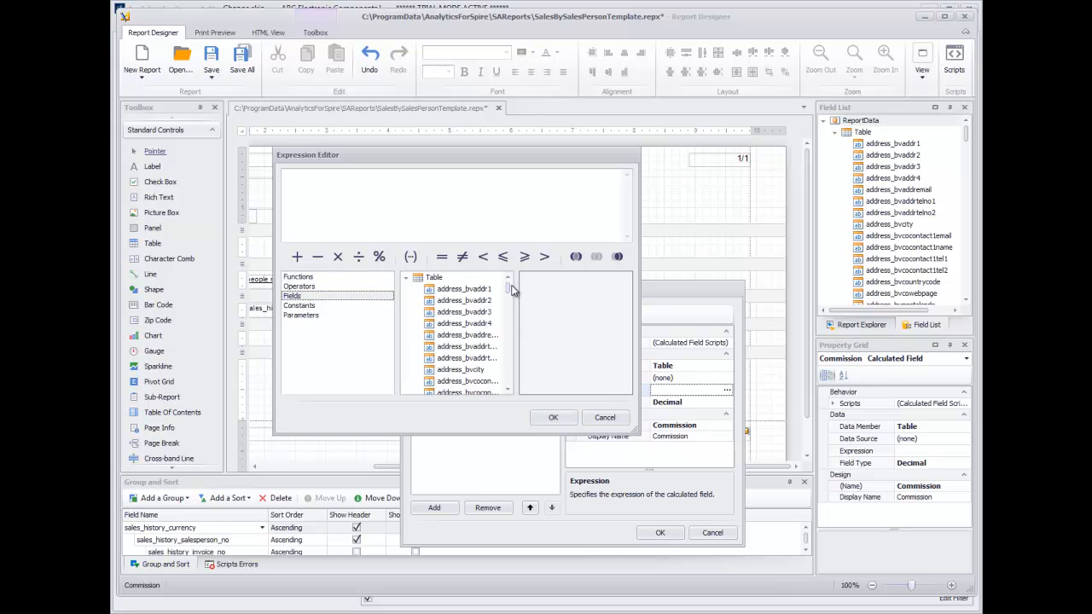
drag(512, 292, 513, 389)
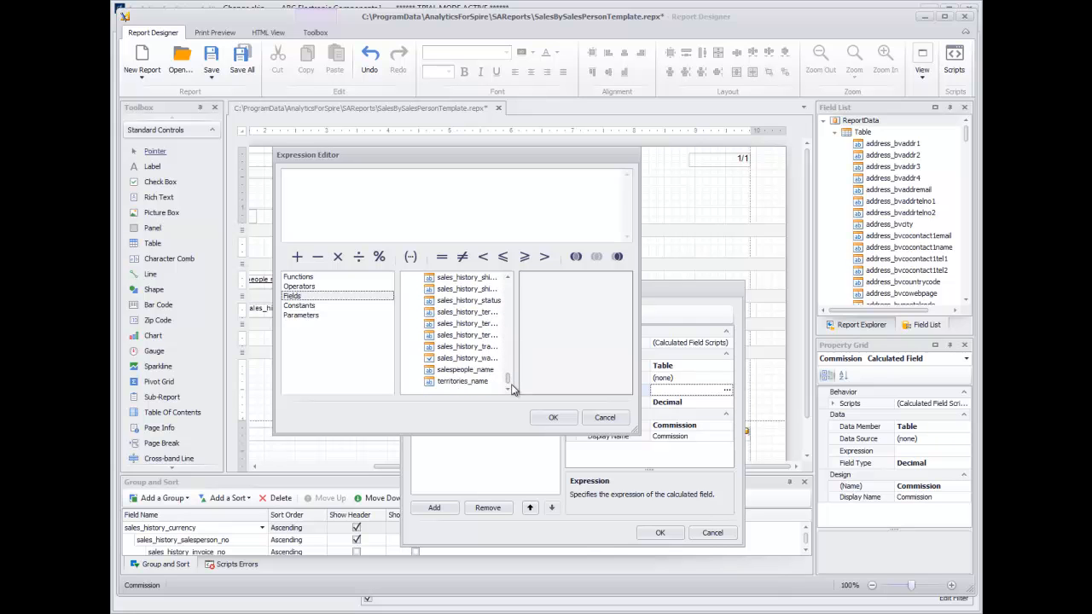
drag(638, 432, 745, 494)
drag(619, 447, 617, 329)
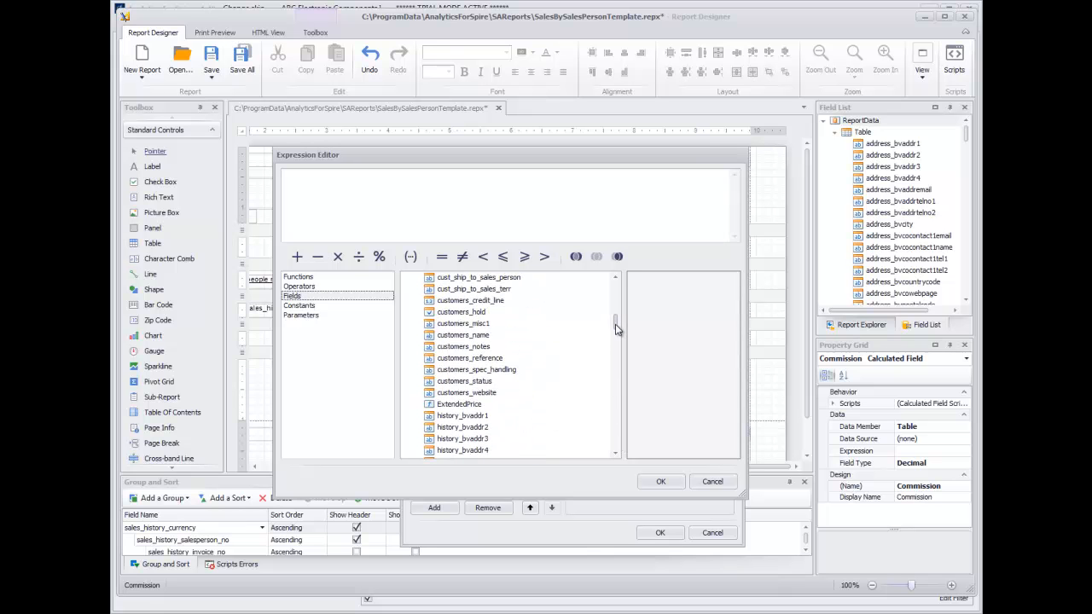
click(448, 404)
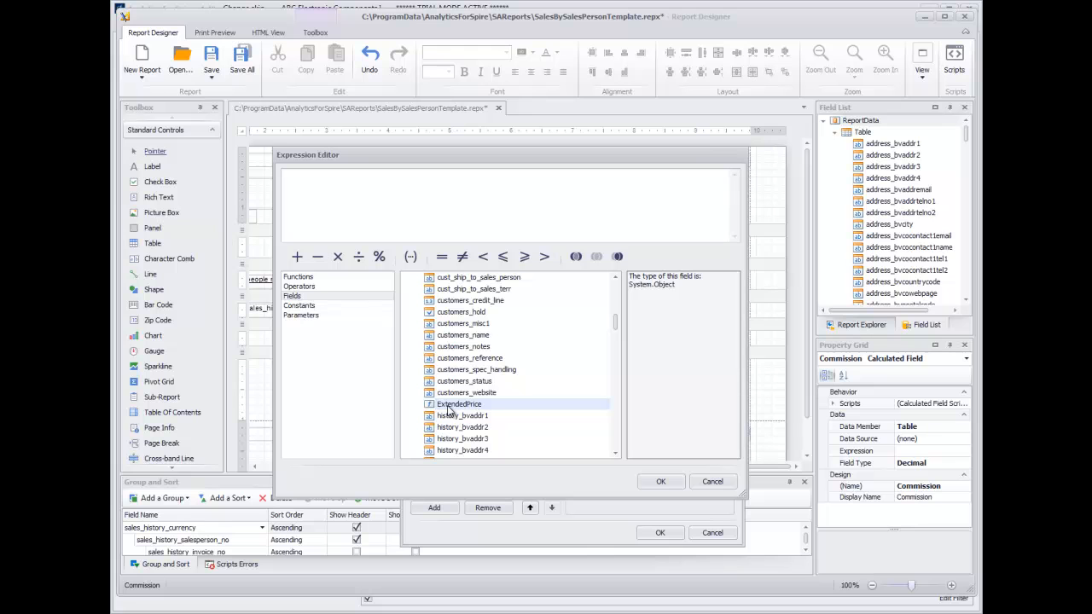
double_click(448, 405)
click(663, 481)
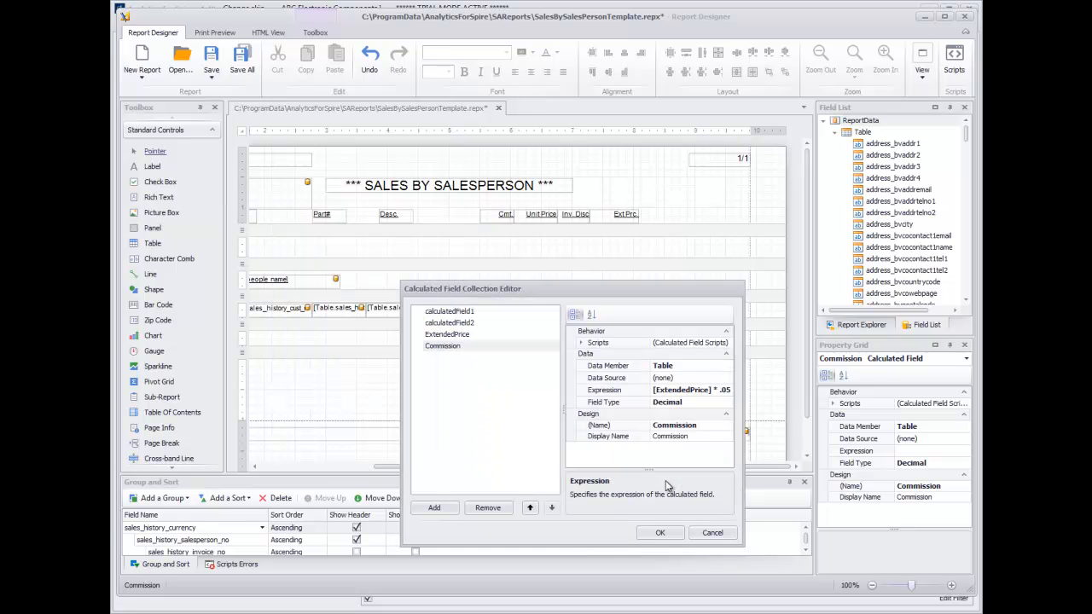
click(667, 533)
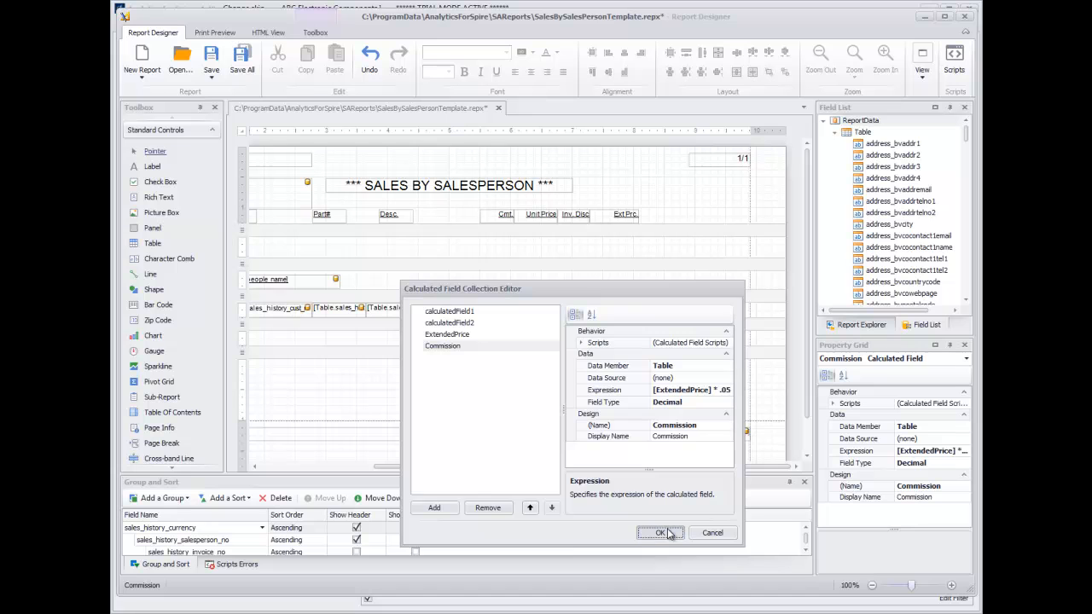
Place the Commission field right-aligned beside the ExtendedPrice field in the detail band, and check it in the print preview
drag(966, 132, 967, 151)
drag(883, 212, 679, 315)
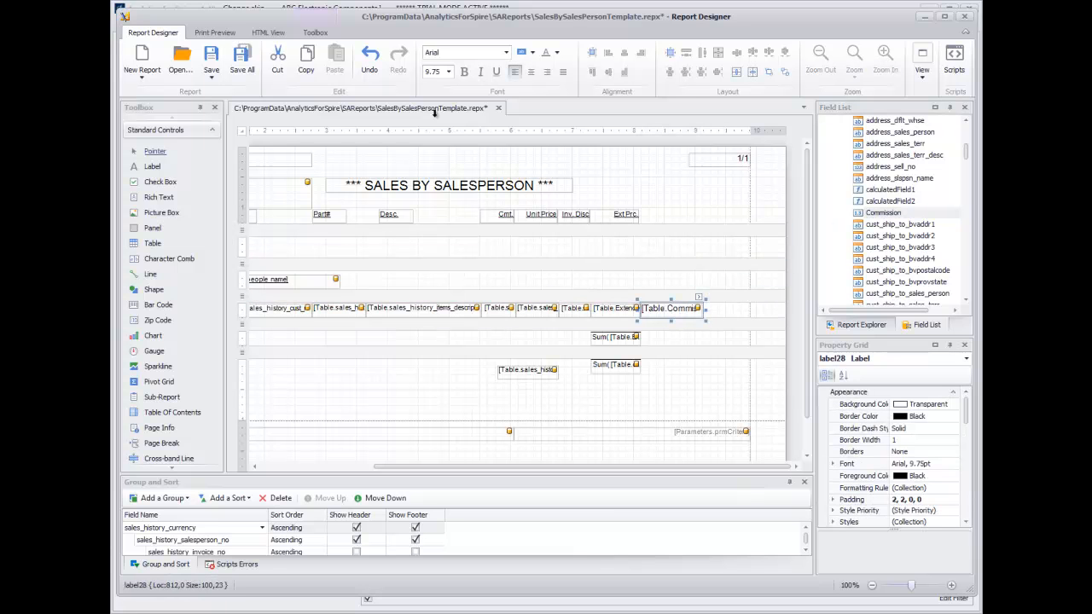
click(547, 72)
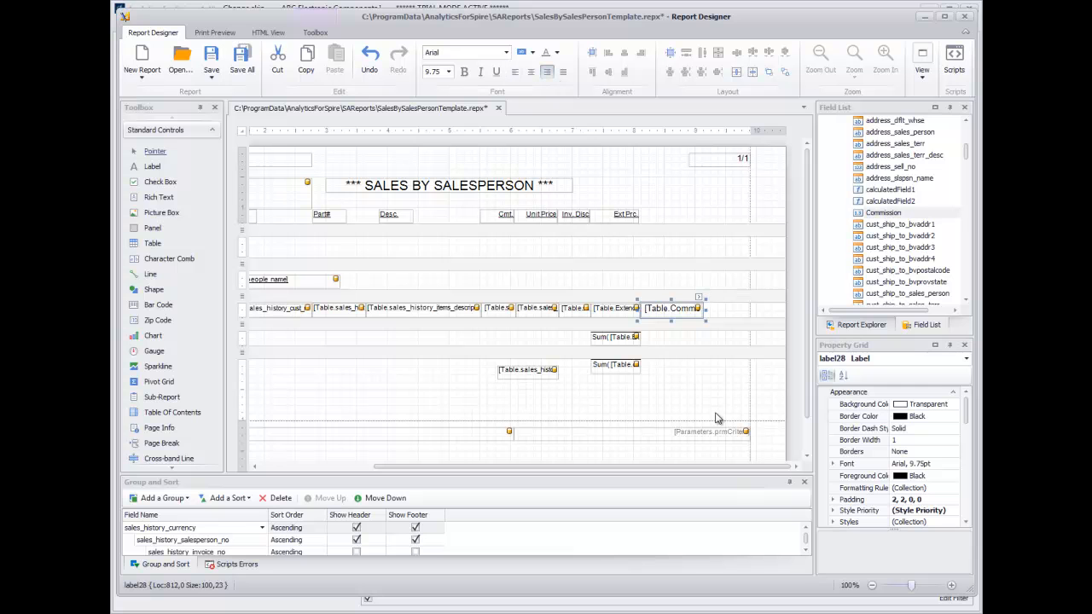
click(209, 34)
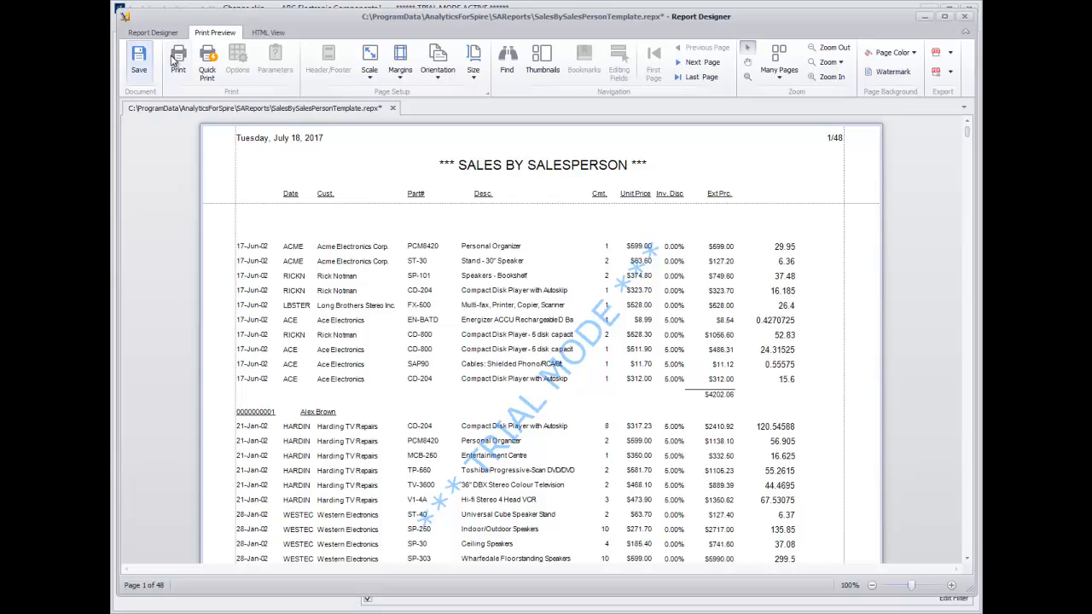
click(153, 33)
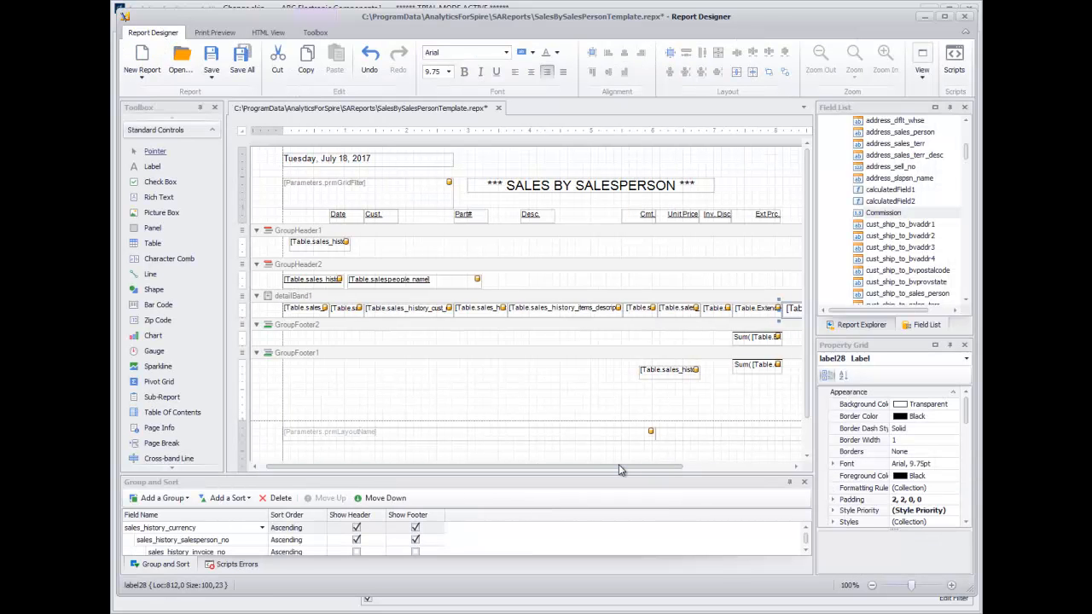
Format the detail band's Commission label as standard Currency, and preview the report to check the amounts
drag(618, 467, 752, 469)
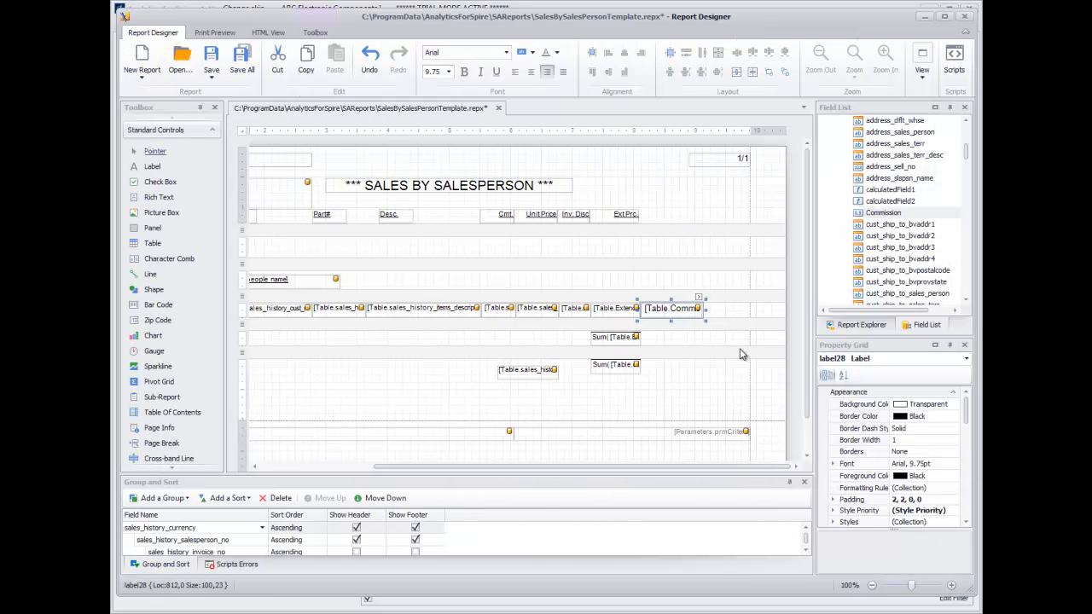
click(697, 300)
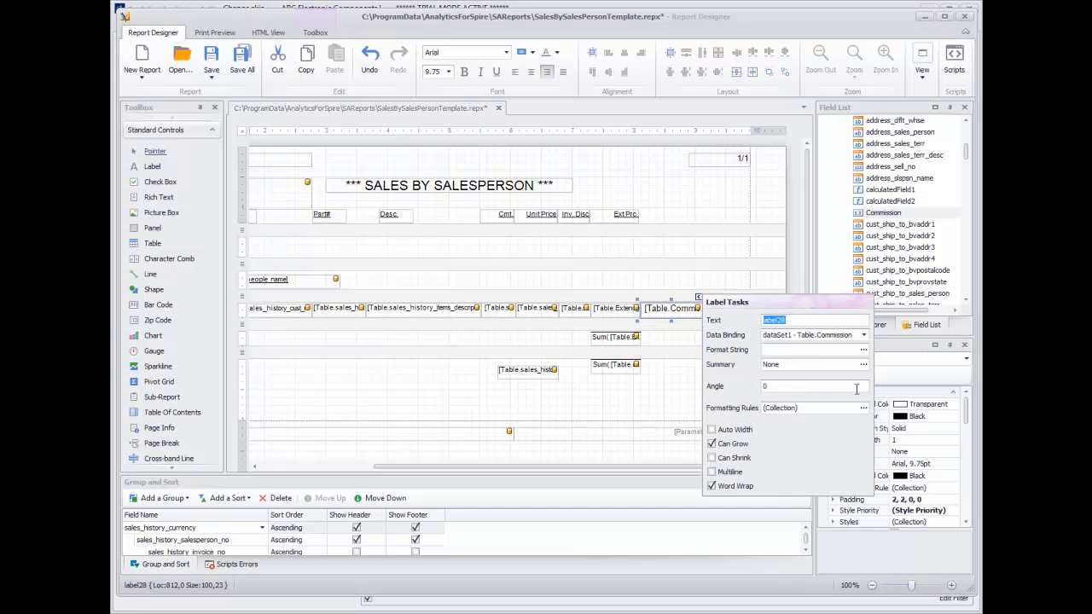
click(863, 351)
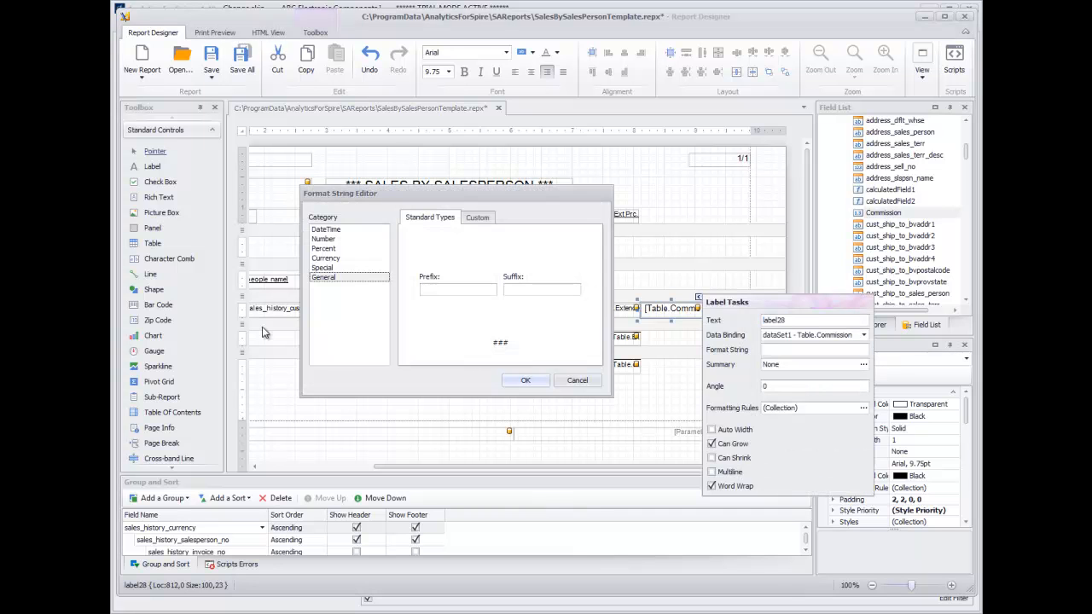
click(329, 258)
click(525, 380)
click(215, 33)
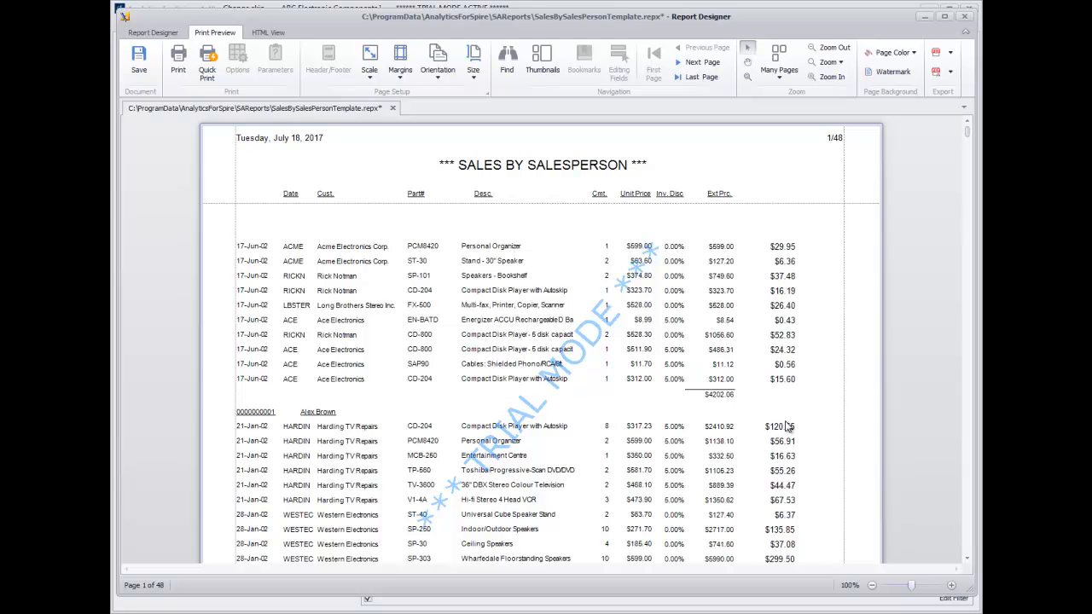
click(154, 33)
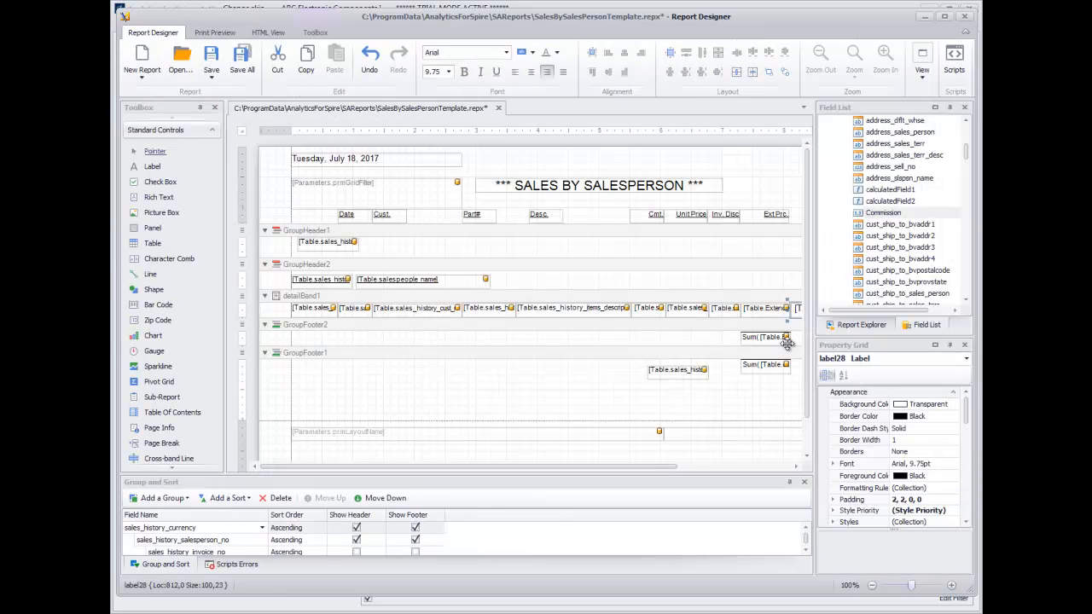
Copy the Commission label from the detail band into GroupFooter2, directly below the original and beside the ExtendedPrice sum
drag(644, 472, 789, 468)
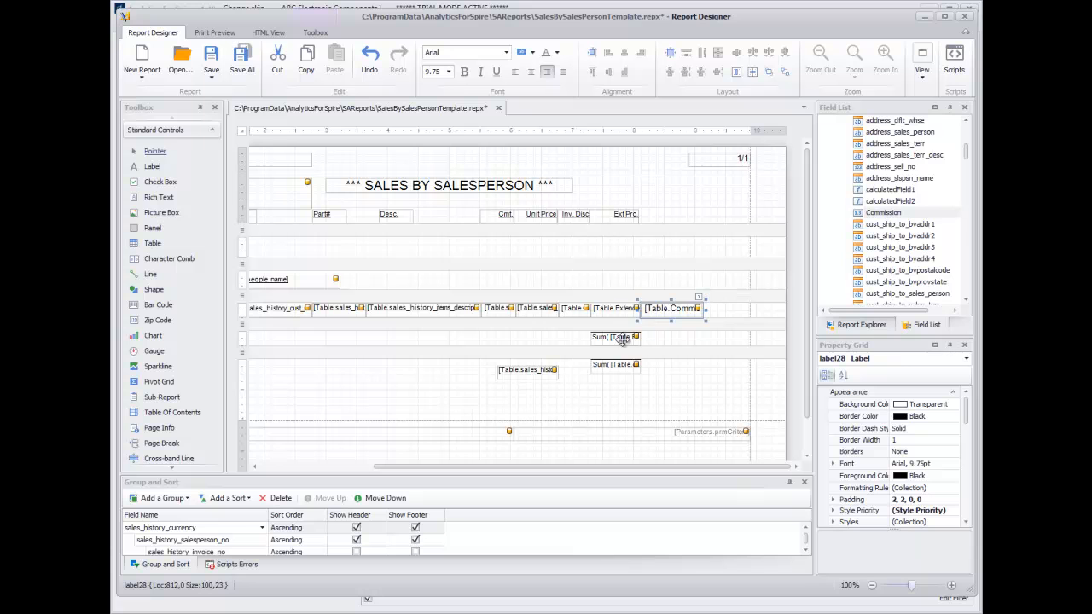
key(ctrl+c)
click(682, 346)
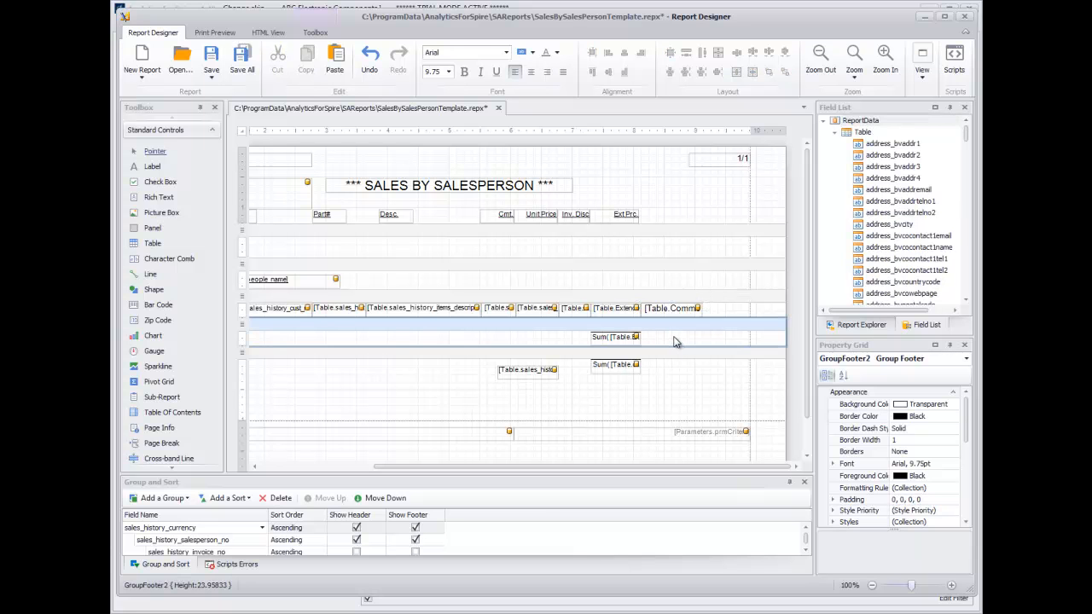
key(ctrl+v)
drag(439, 338, 672, 344)
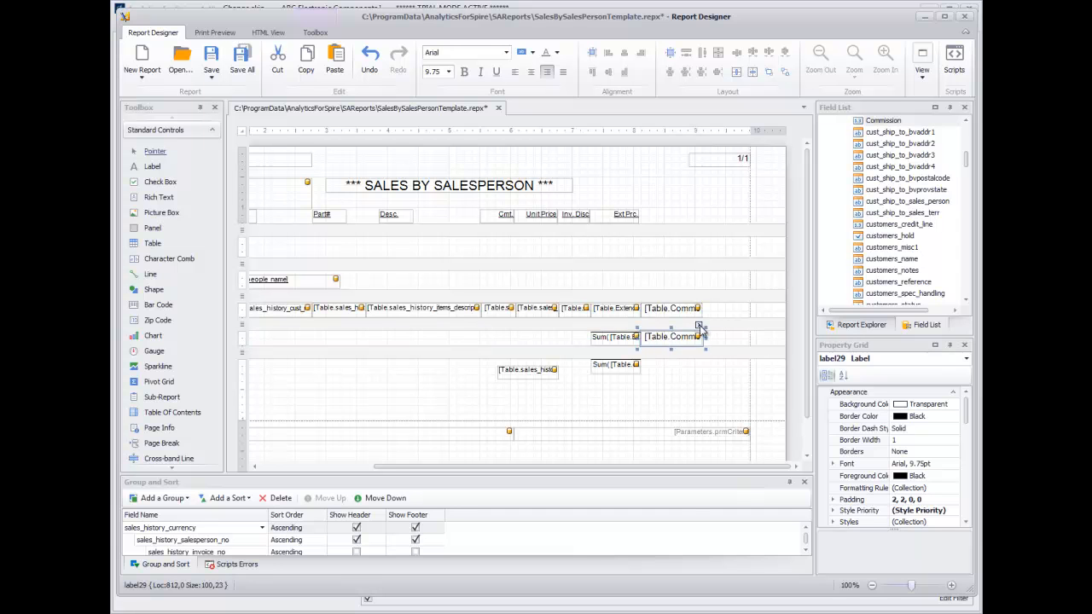
Make the copied footer label a Sum of Commission per group in Currency format, and check it in the print preview
click(700, 325)
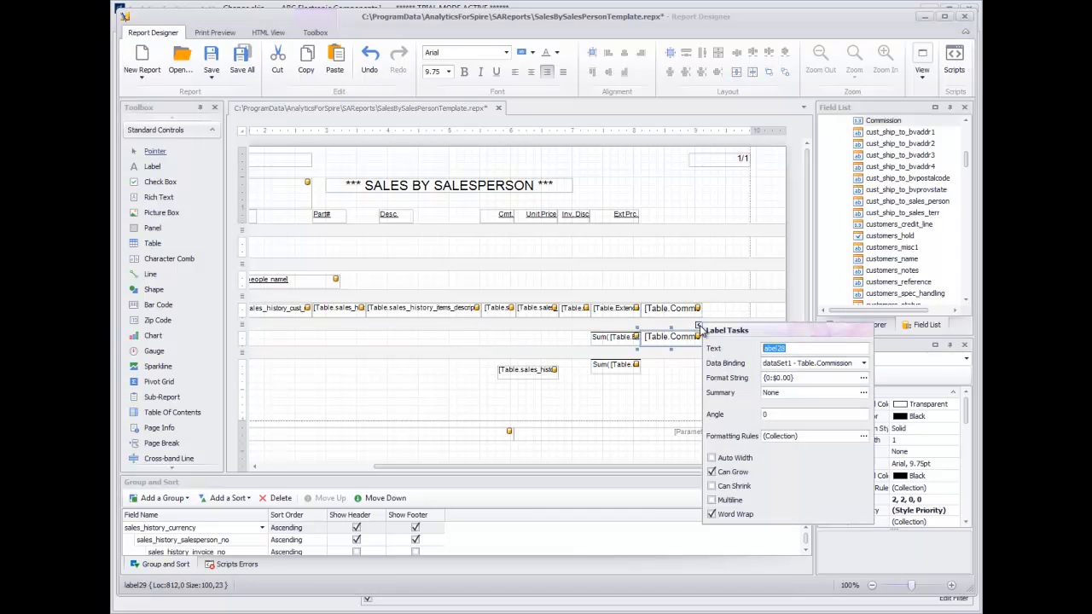
click(863, 393)
click(395, 337)
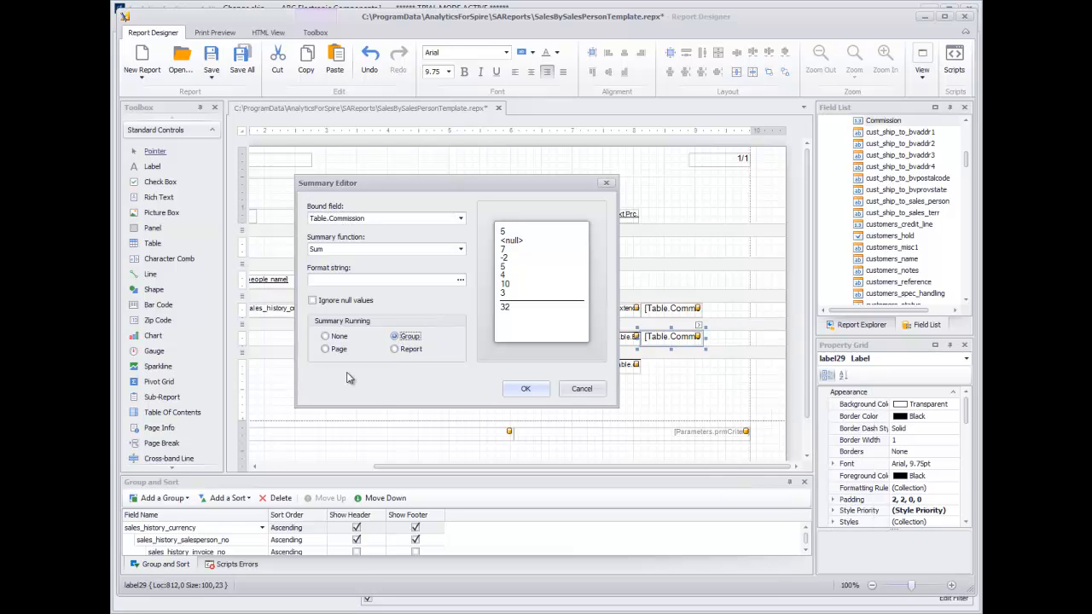
click(460, 280)
click(417, 274)
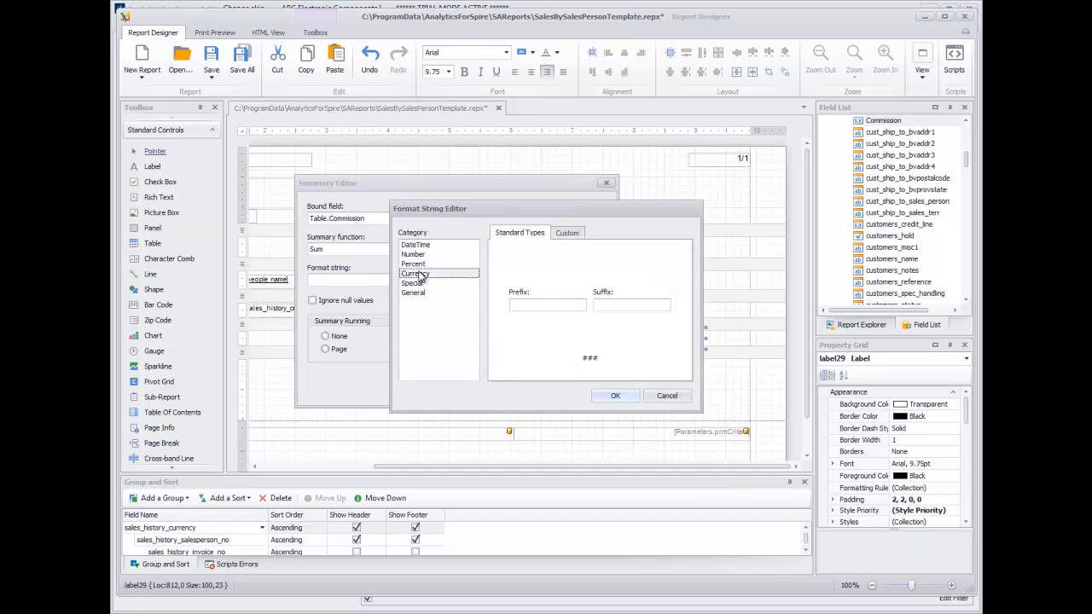
click(606, 398)
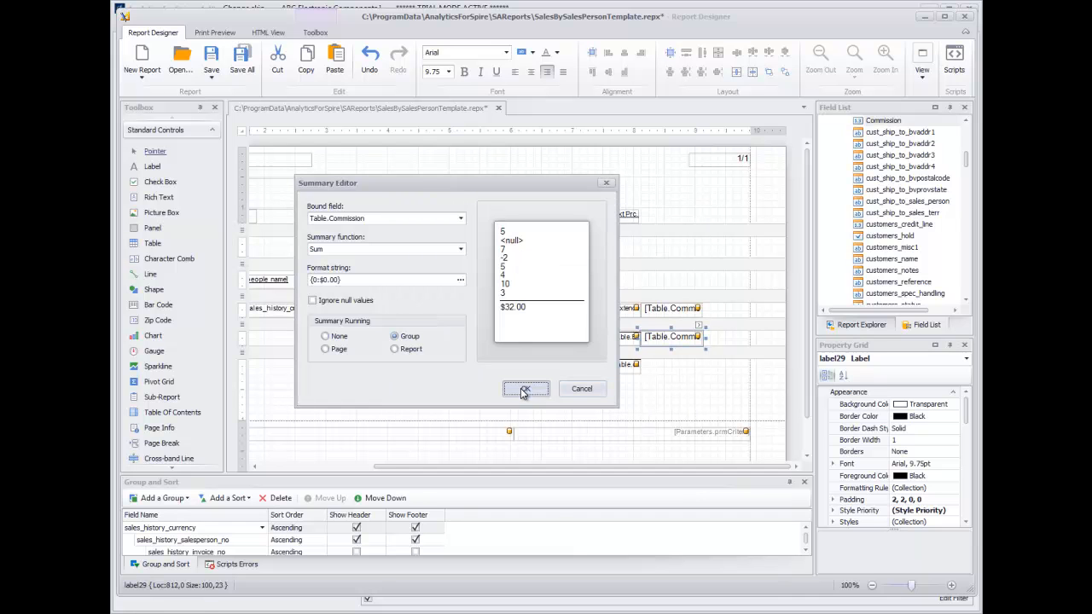
click(524, 390)
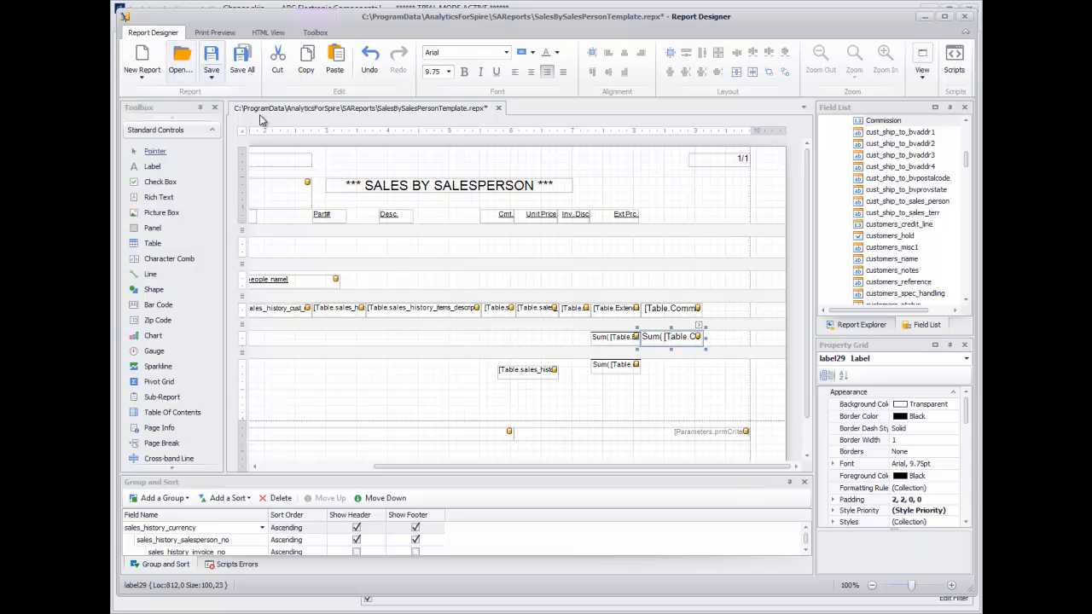
click(215, 32)
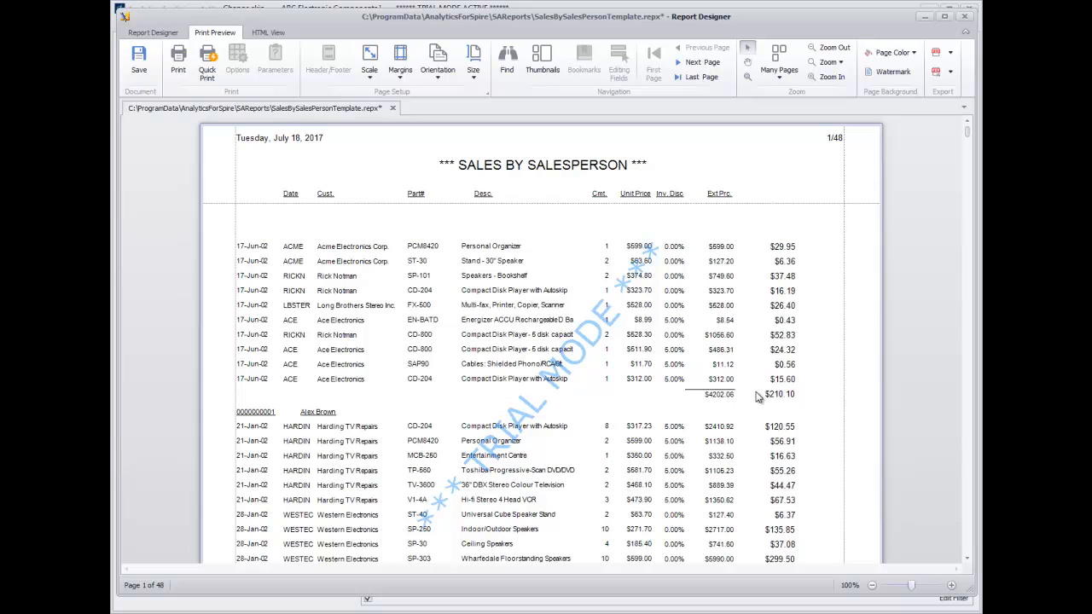
click(150, 32)
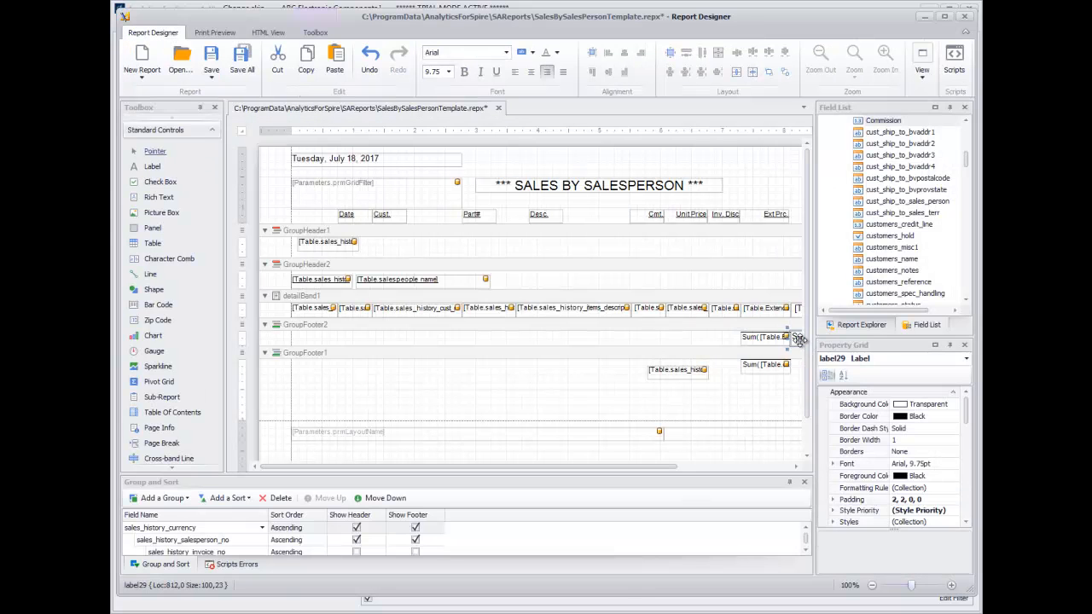
drag(663, 468, 757, 469)
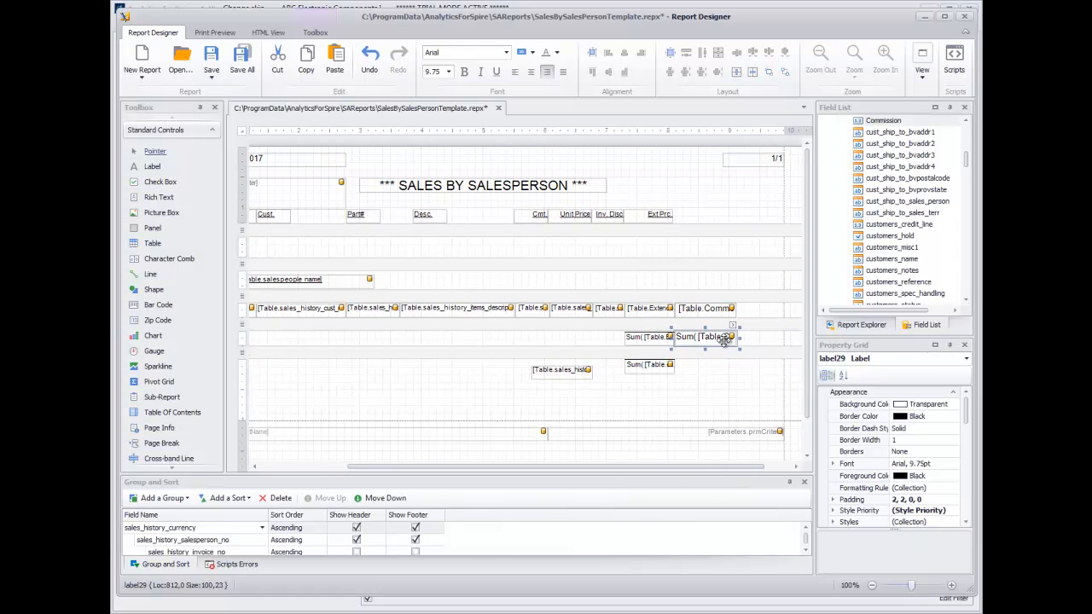
click(926, 453)
click(951, 452)
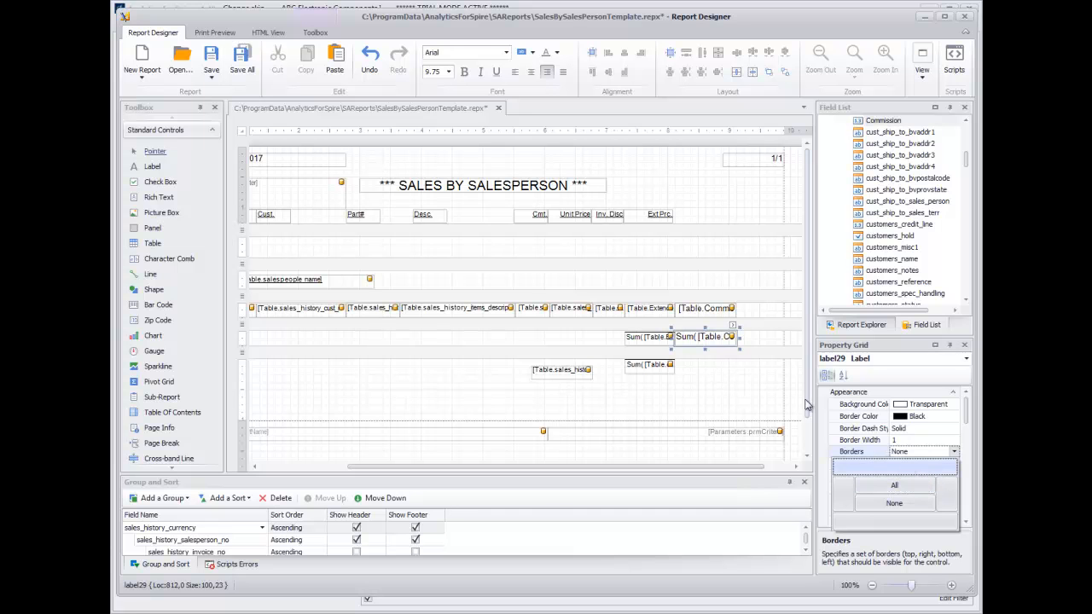
click(768, 383)
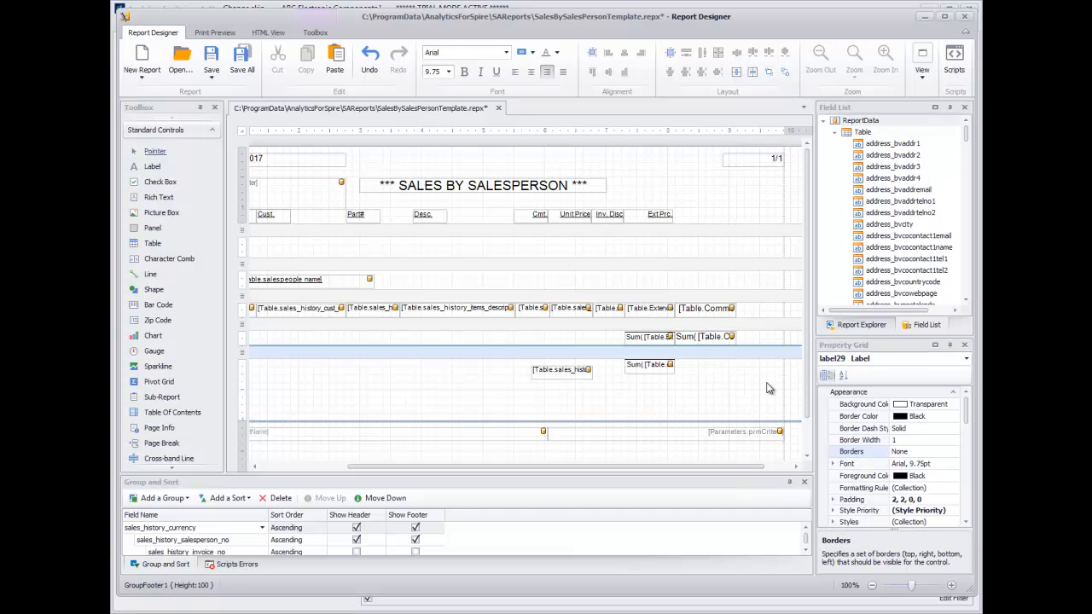
Set the font size of the detail band's Commission label to 8 pt
click(715, 314)
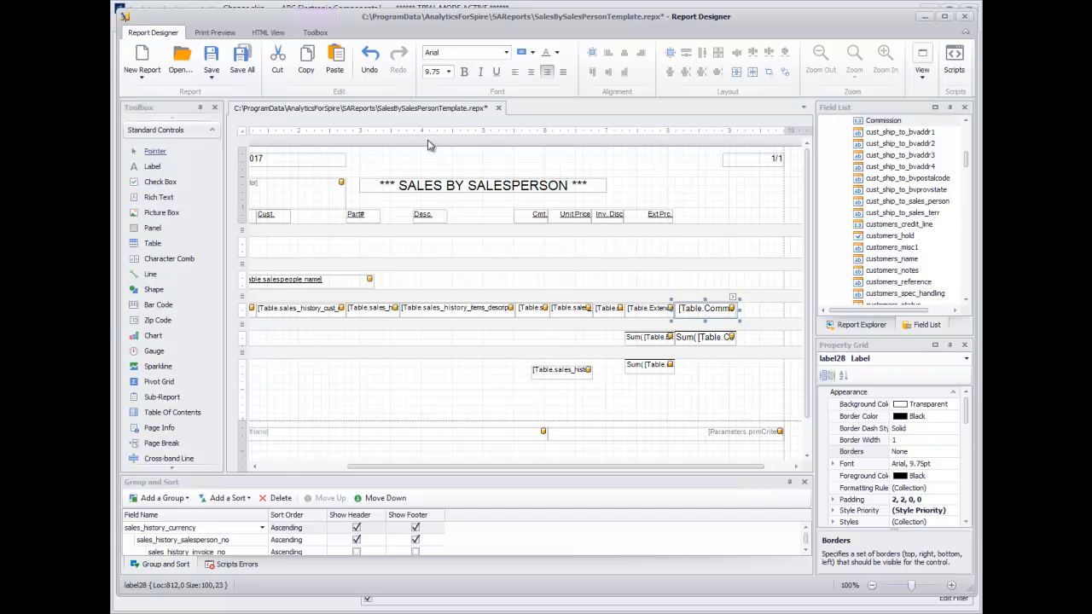
click(447, 71)
click(436, 83)
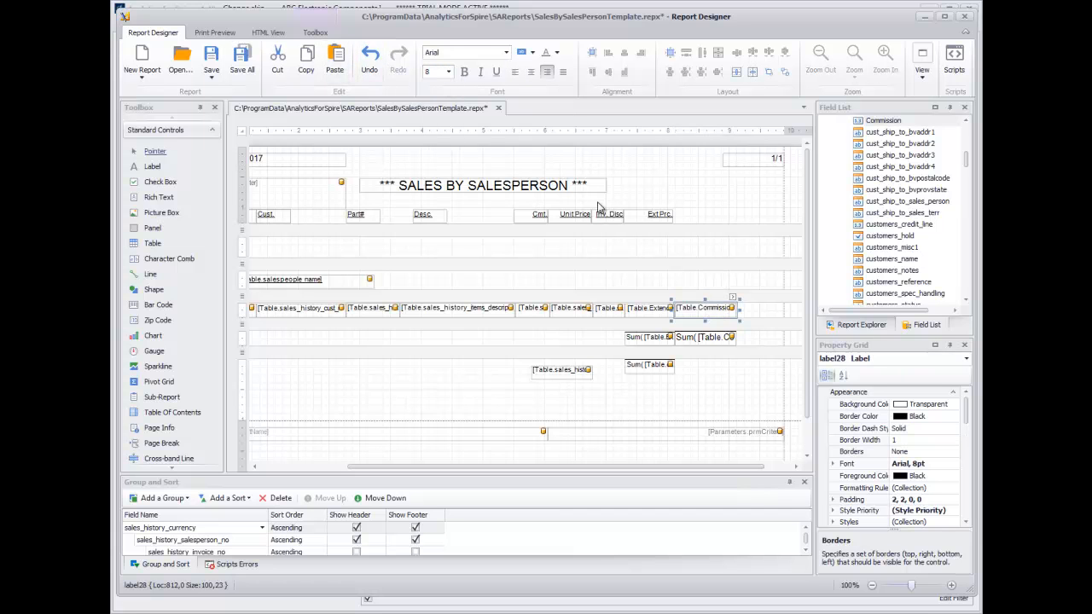
Set the font size of the Commission sum label in GroupFooter2 to 8 pt, and check it in the print preview
click(701, 340)
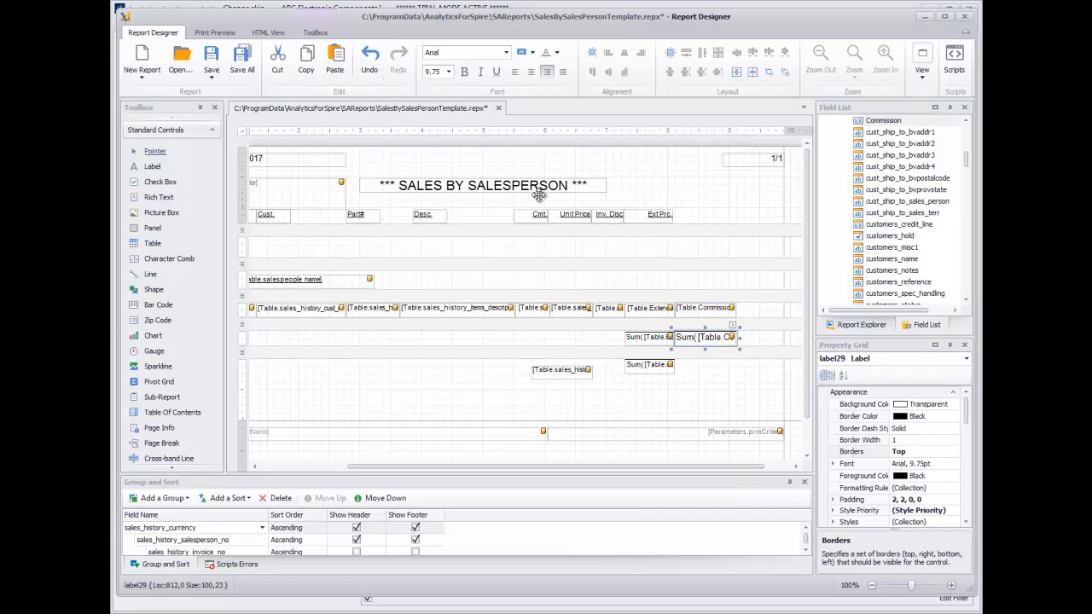
click(447, 72)
click(429, 84)
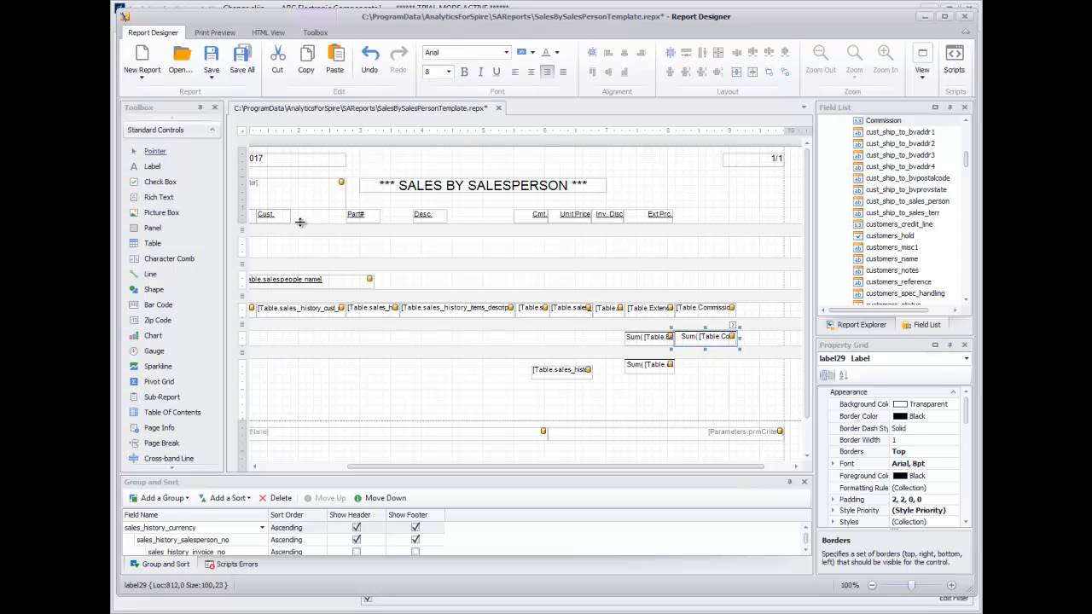
click(196, 33)
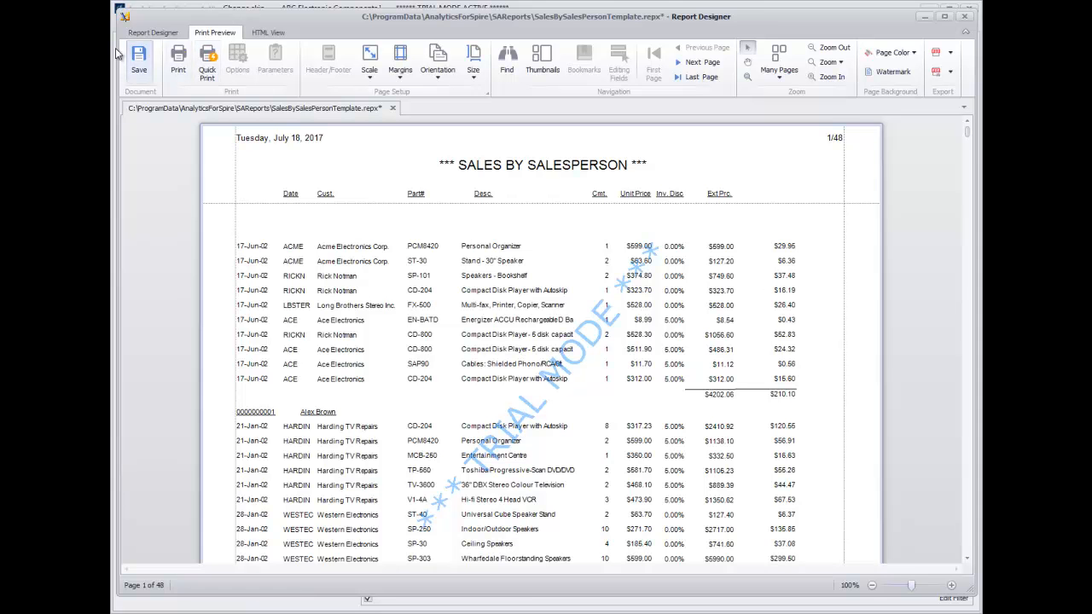
Copy the Ext Prc. column heading, place the copy beside it above the Commission column, and change its text to Commission
click(149, 36)
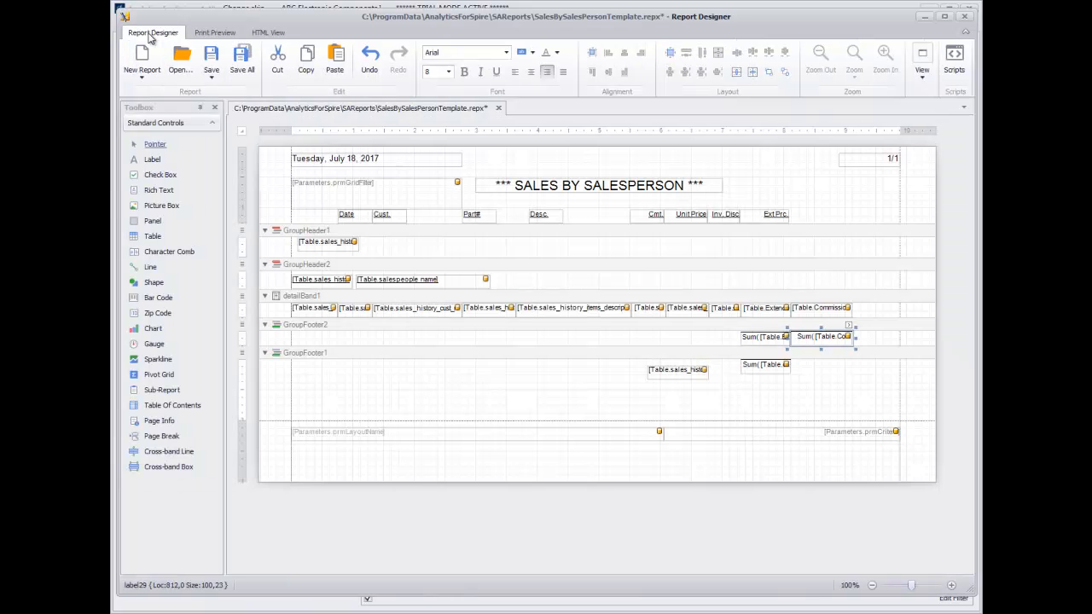
drag(633, 472, 748, 468)
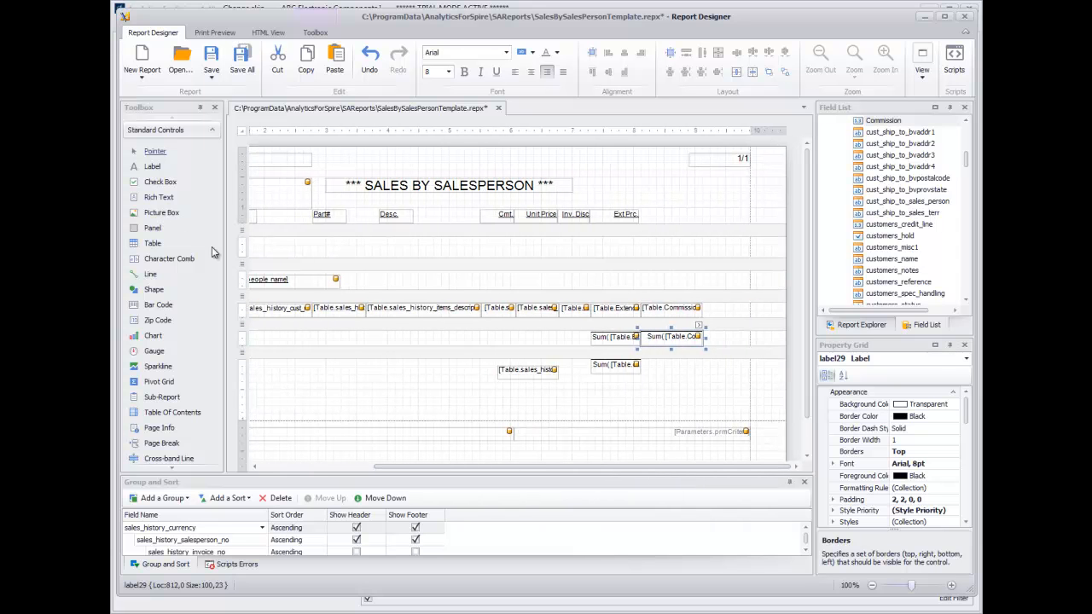
click(626, 215)
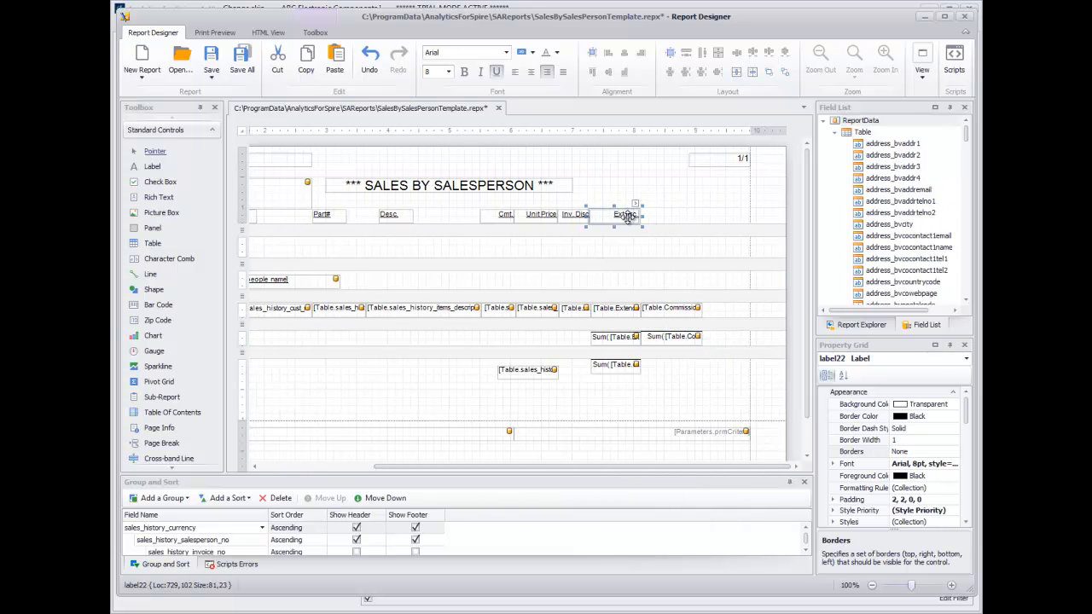
click(663, 214)
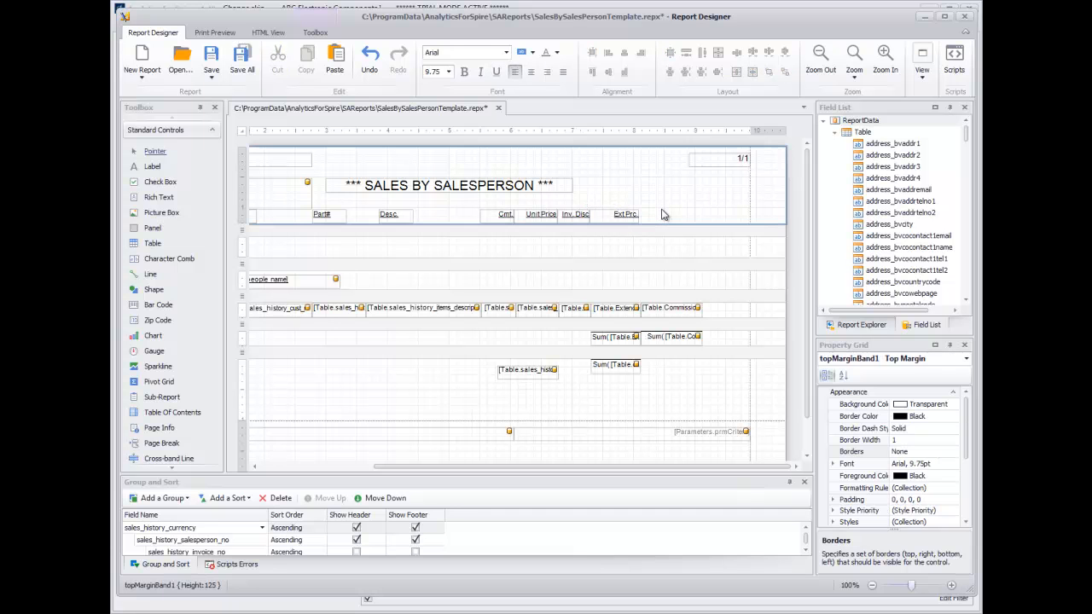
click(444, 184)
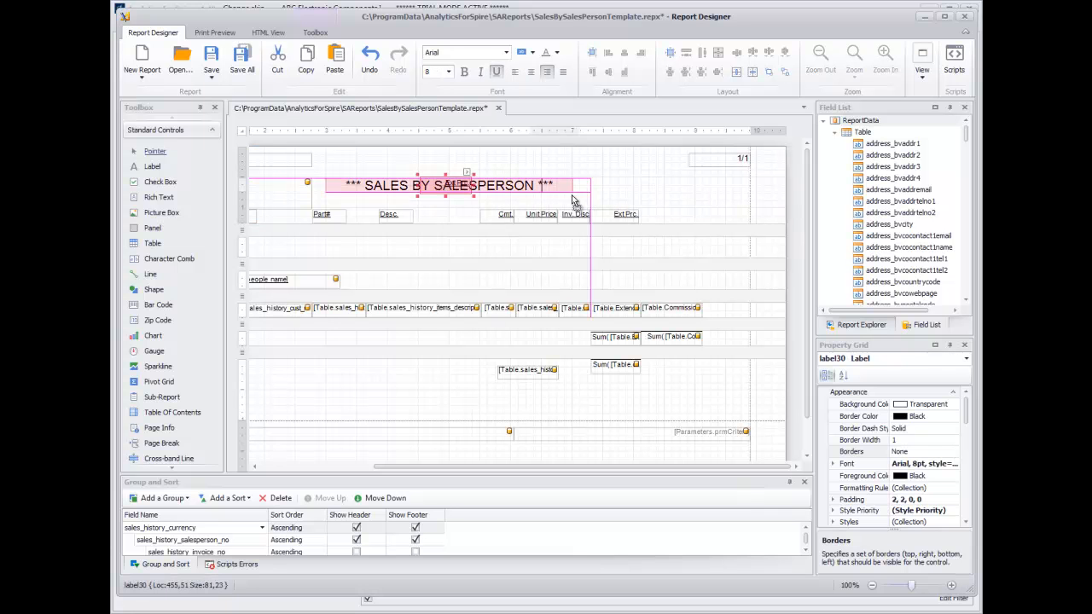
drag(659, 226, 669, 216)
double_click(669, 217)
text(d)
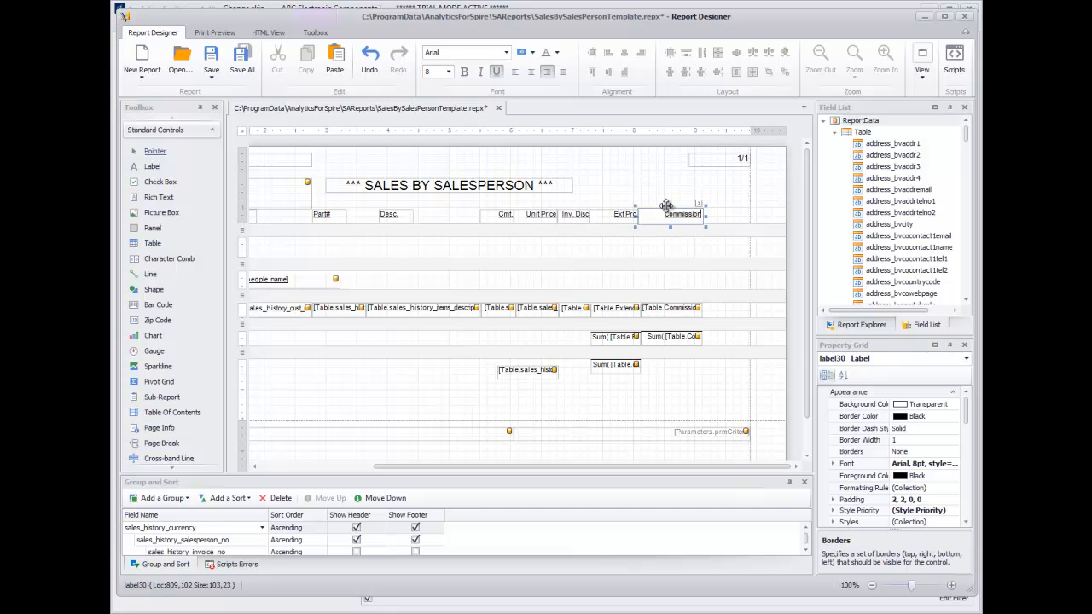
click(667, 206)
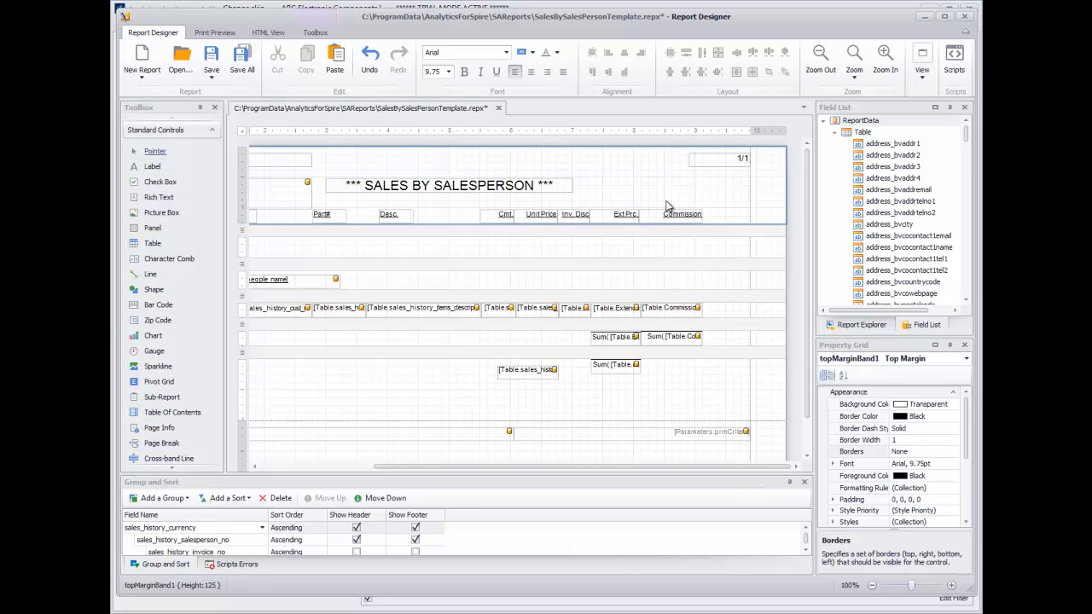
Preview the report and look through its pages to check the Commission heading, line amounts and salesperson totals
click(213, 32)
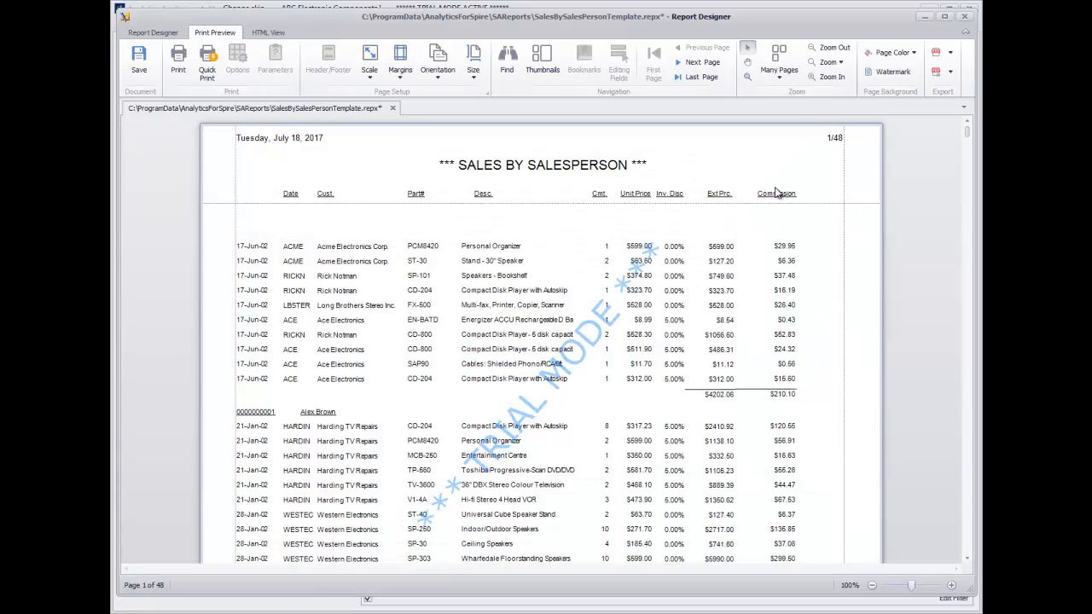
scroll(462, 333, down, 10)
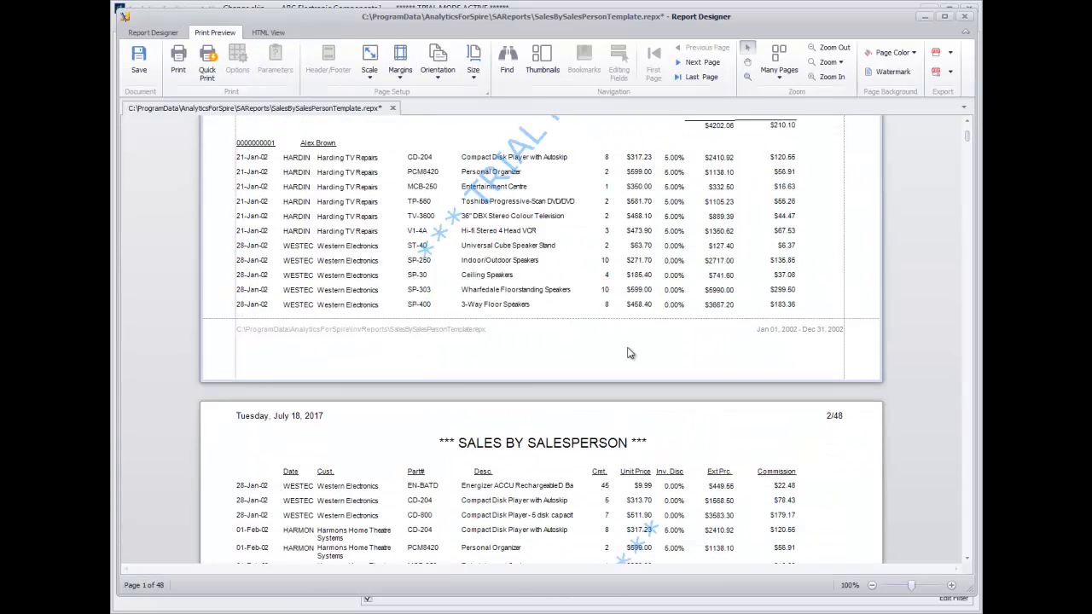
scroll(662, 321, down, 4)
scroll(681, 305, up, 7)
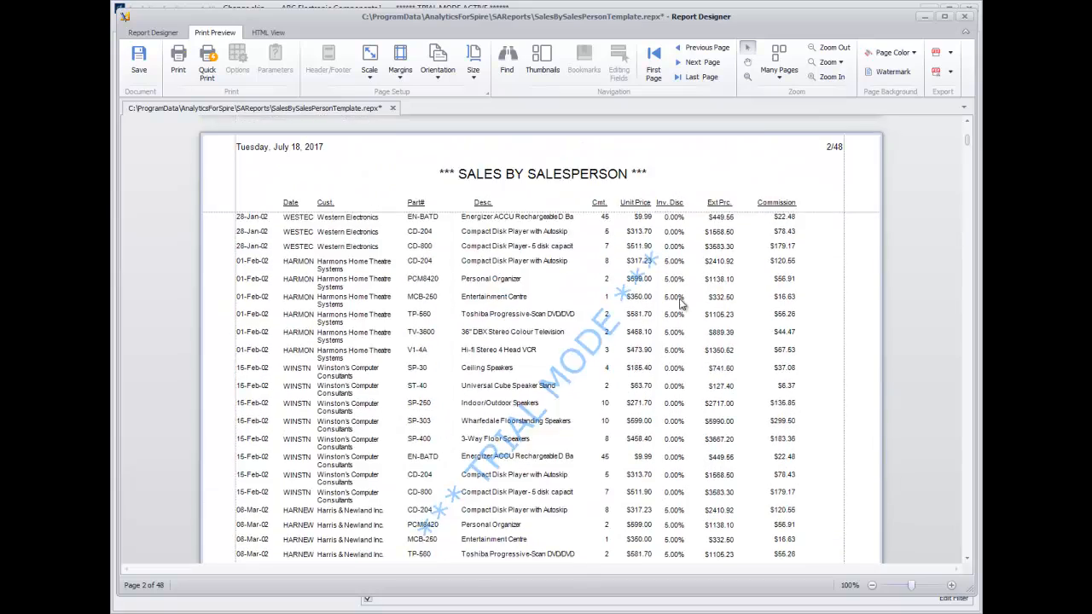
scroll(684, 309, up, 5)
scroll(293, 327, down, 14)
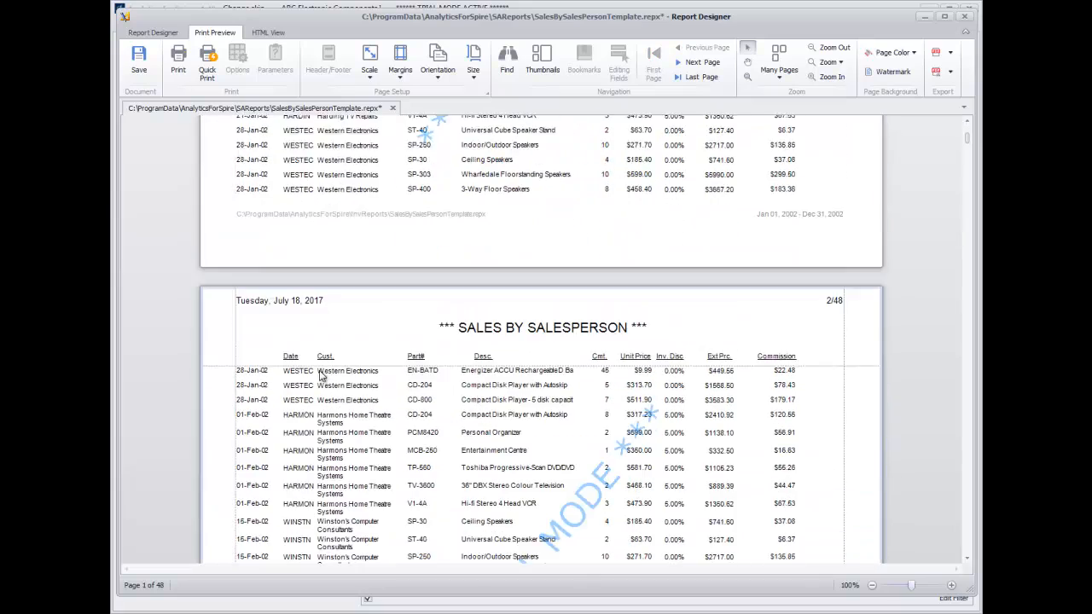
scroll(331, 367, down, 12)
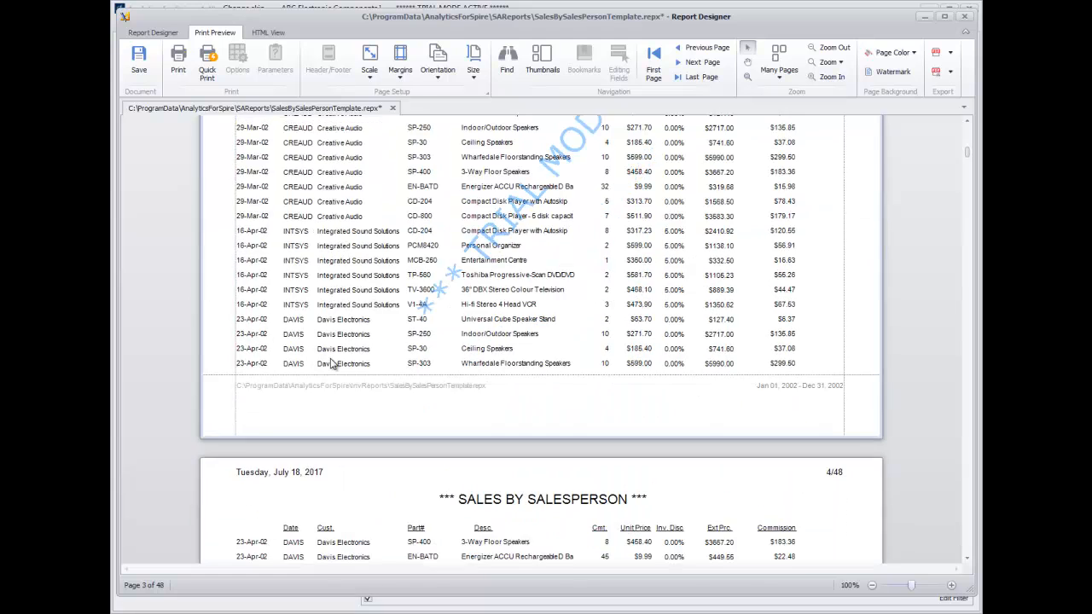
scroll(349, 359, down, 1)
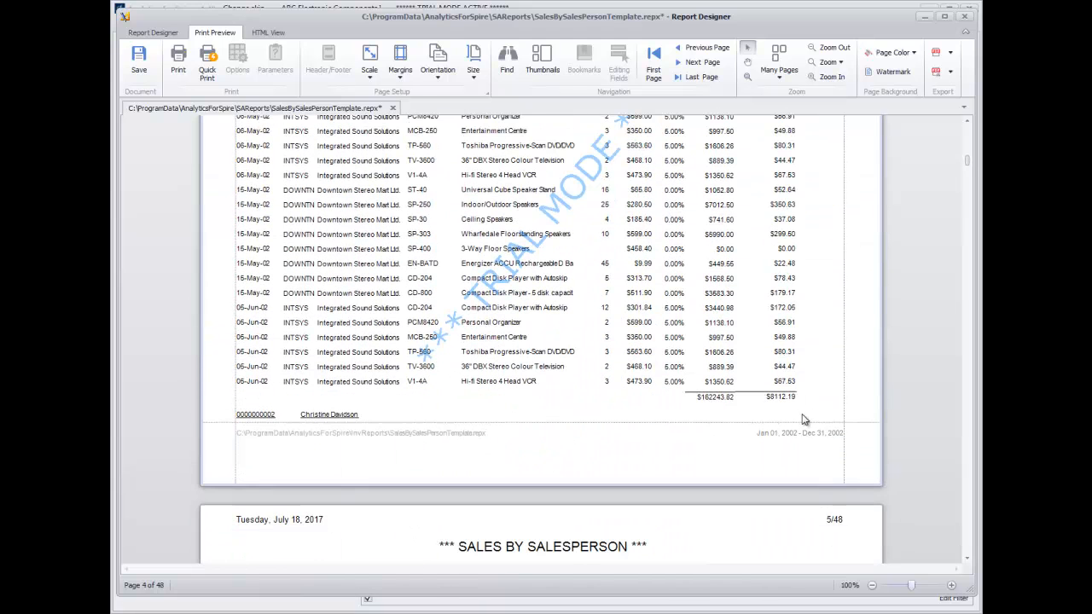
scroll(716, 423, down, 8)
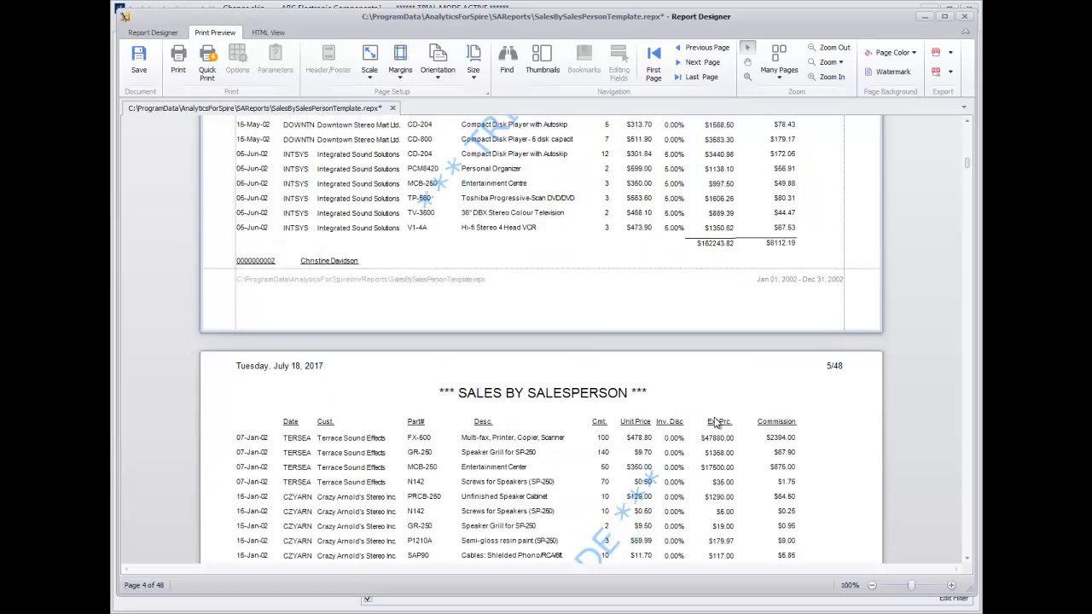
scroll(732, 392, down, 10)
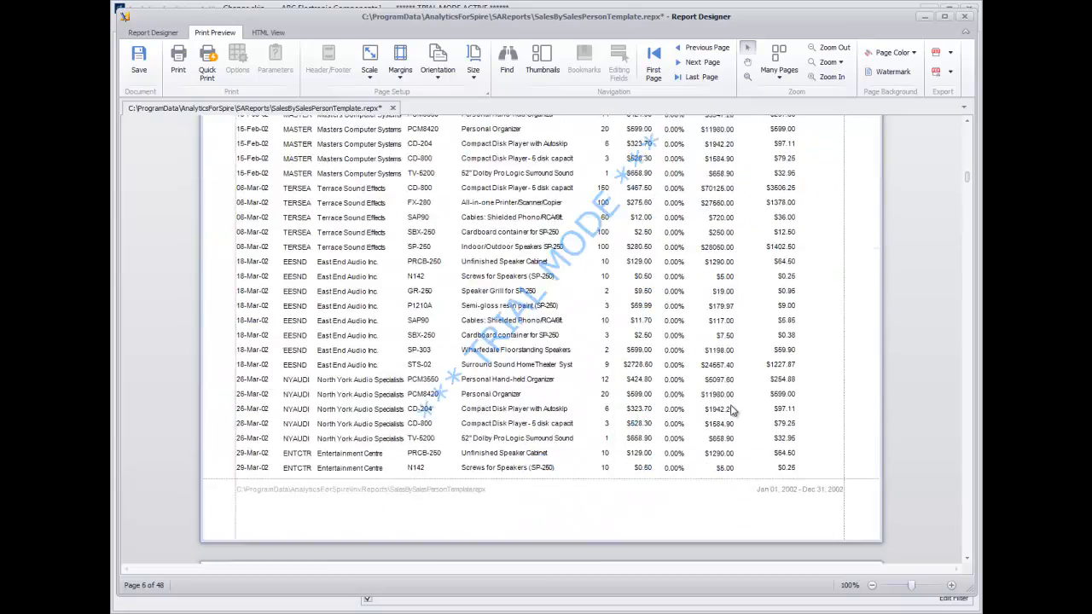
scroll(733, 401, up, 10)
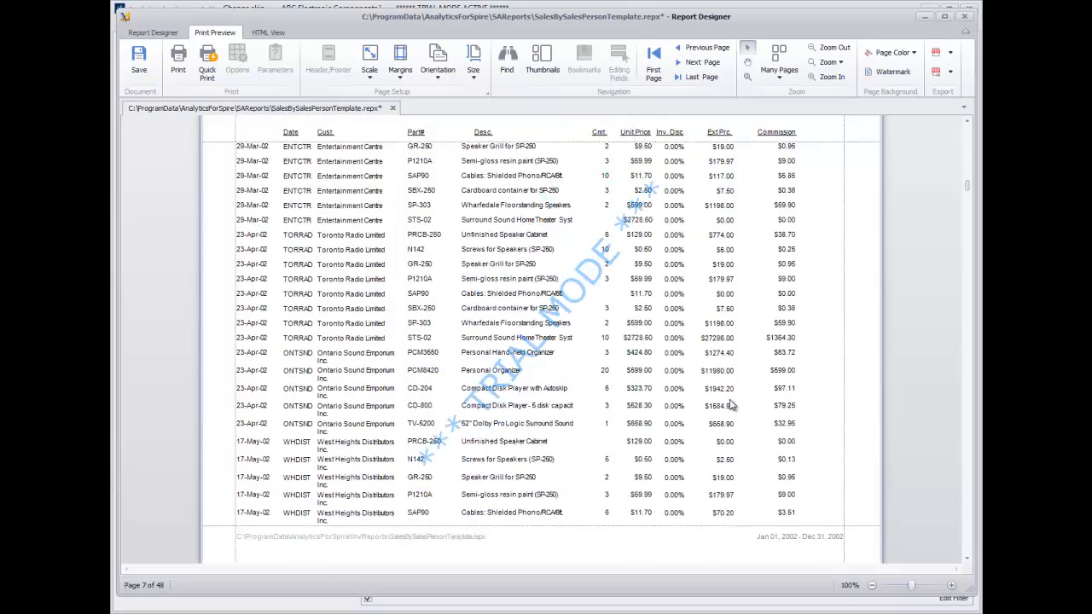
scroll(832, 257, down, 5)
scroll(831, 257, up, 2)
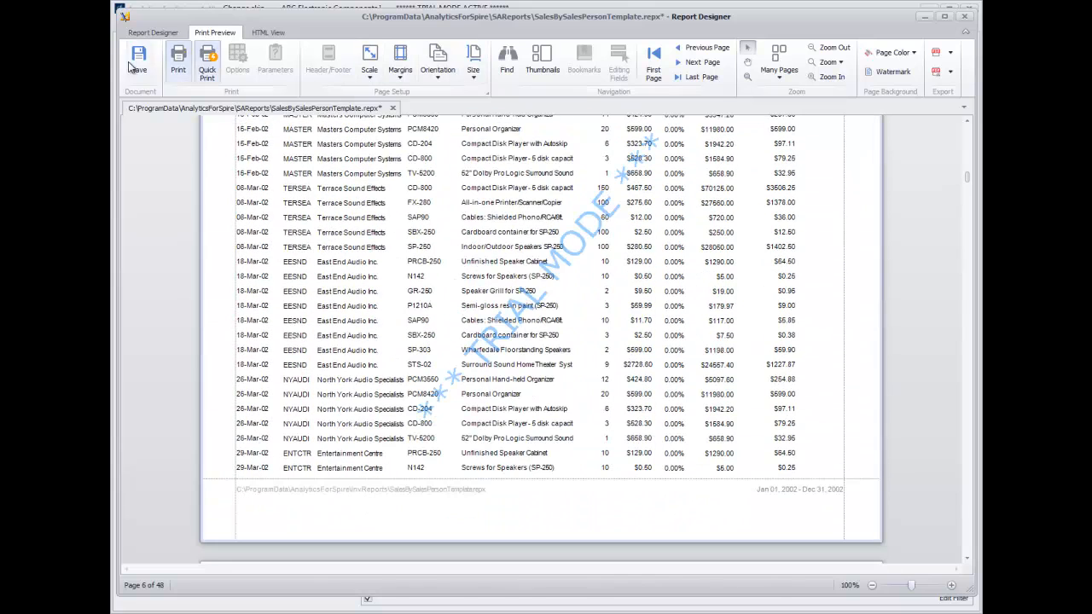
Open the expression of the Commission calculated field for editing and look up the syntax of the Iif function
click(150, 32)
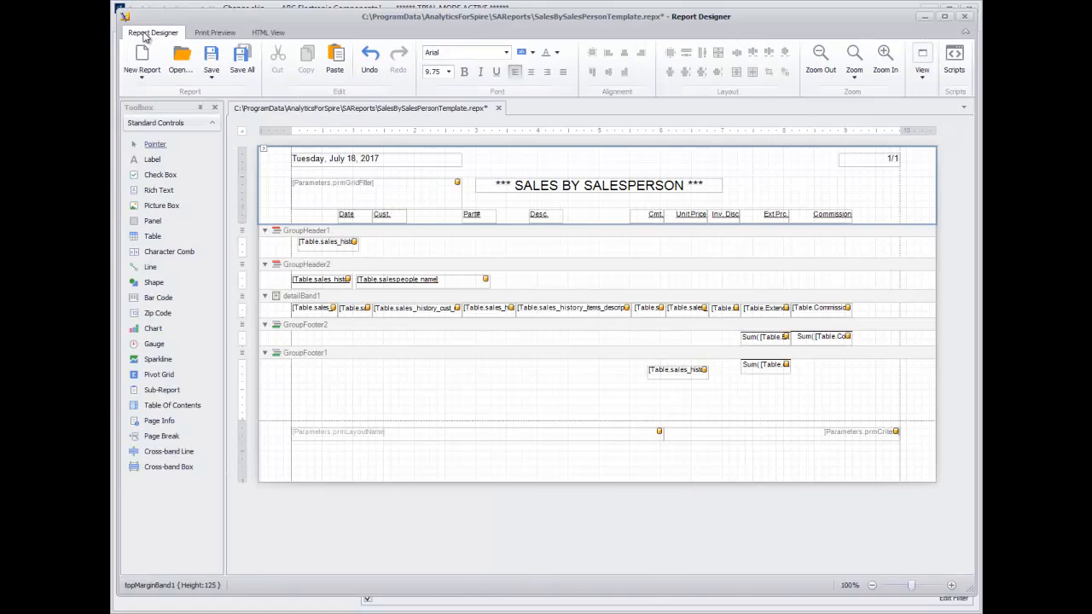
drag(584, 468, 687, 468)
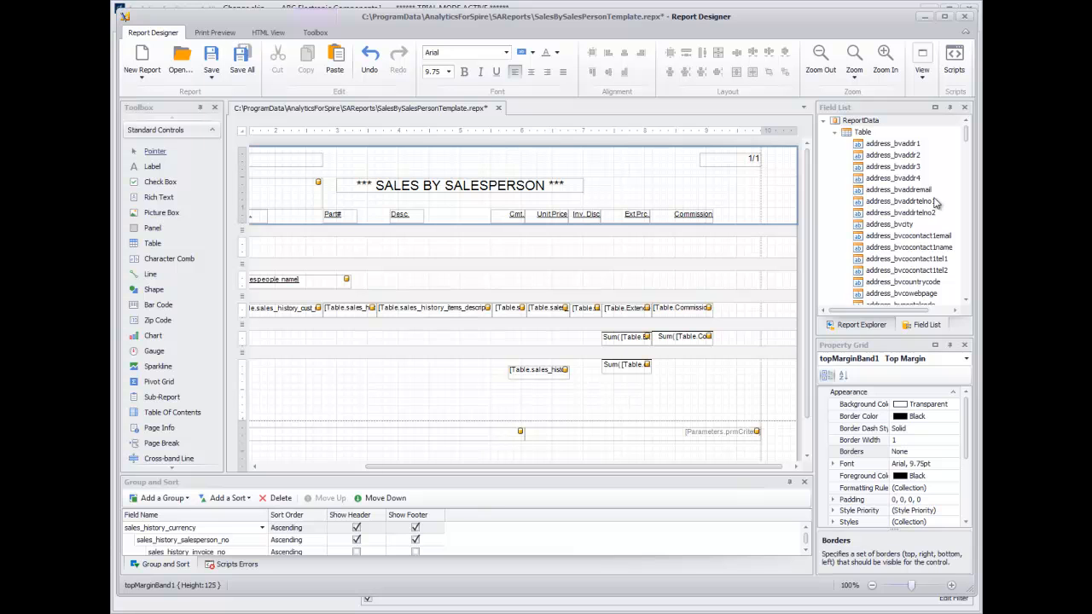
drag(969, 135, 967, 154)
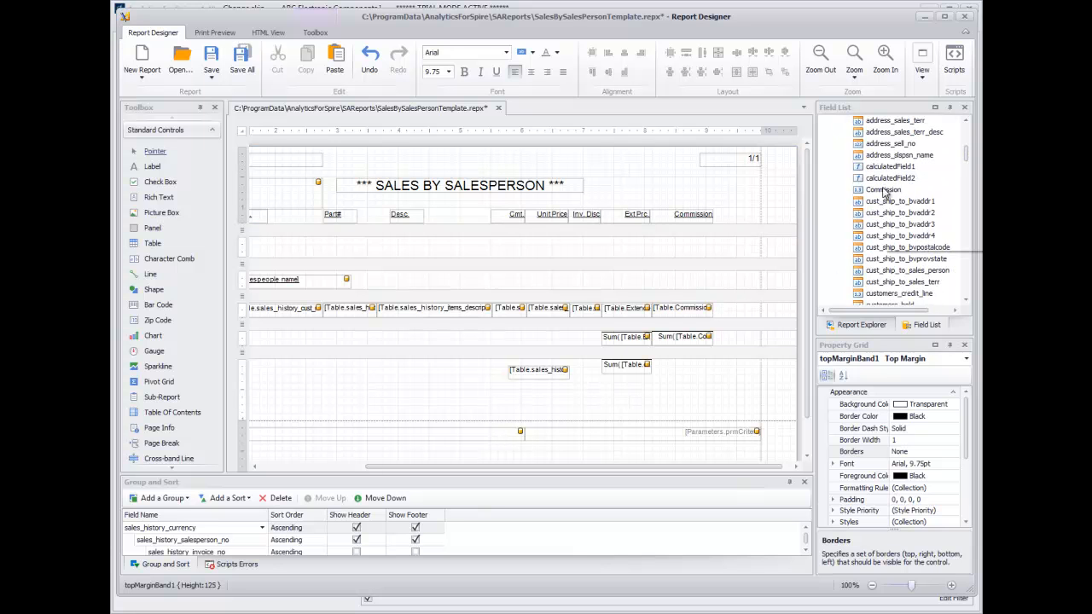
right_click(884, 191)
click(905, 228)
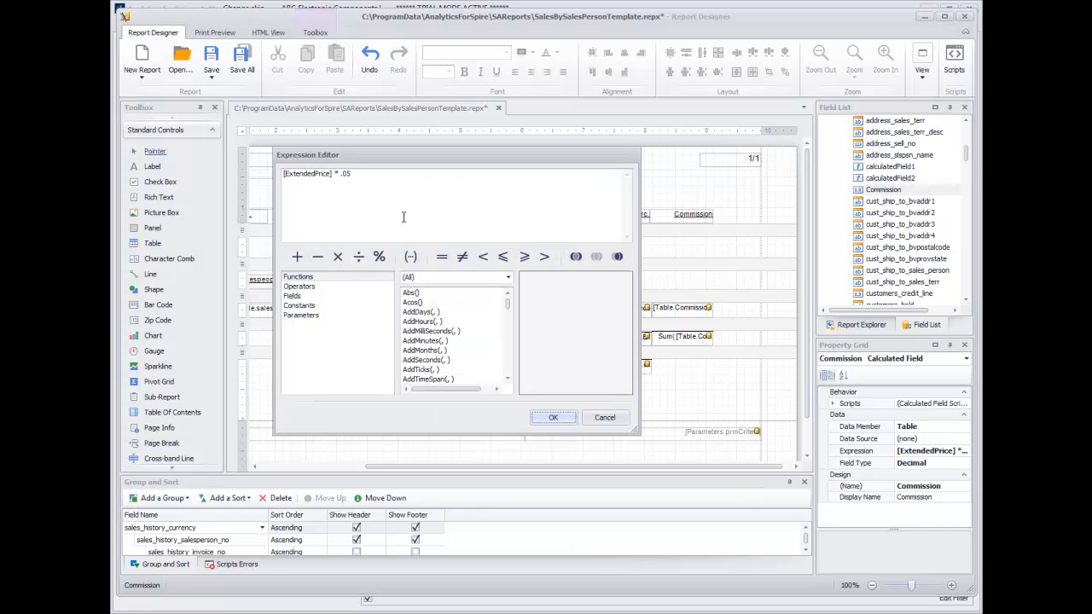
click(305, 279)
click(286, 177)
mouse_move(512, 312)
mouse_down()
mouse_move(509, 333)
mouse_move(510, 318)
mouse_up()
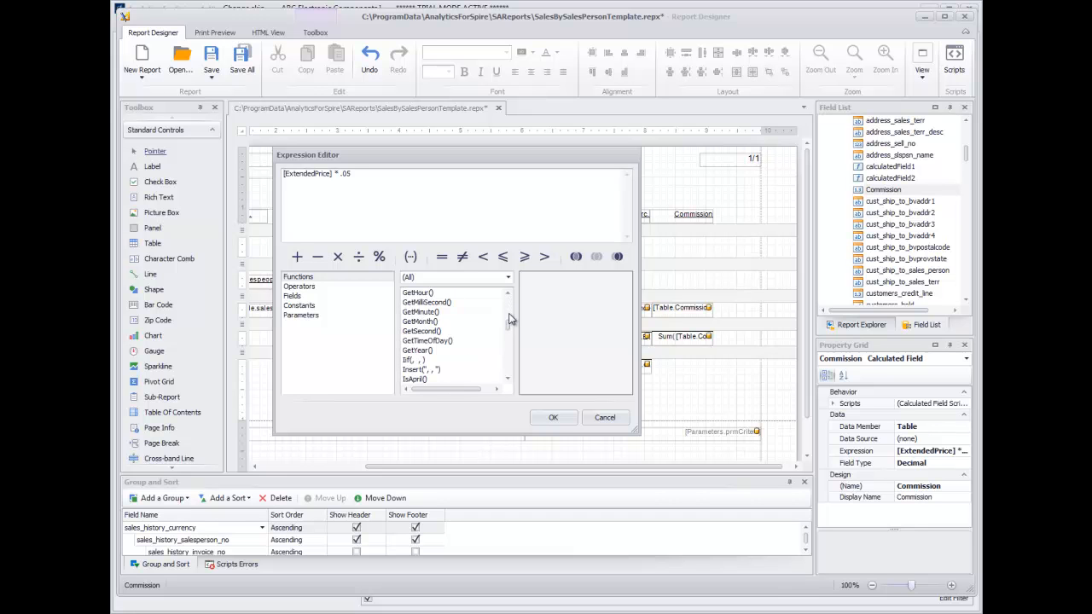
click(410, 360)
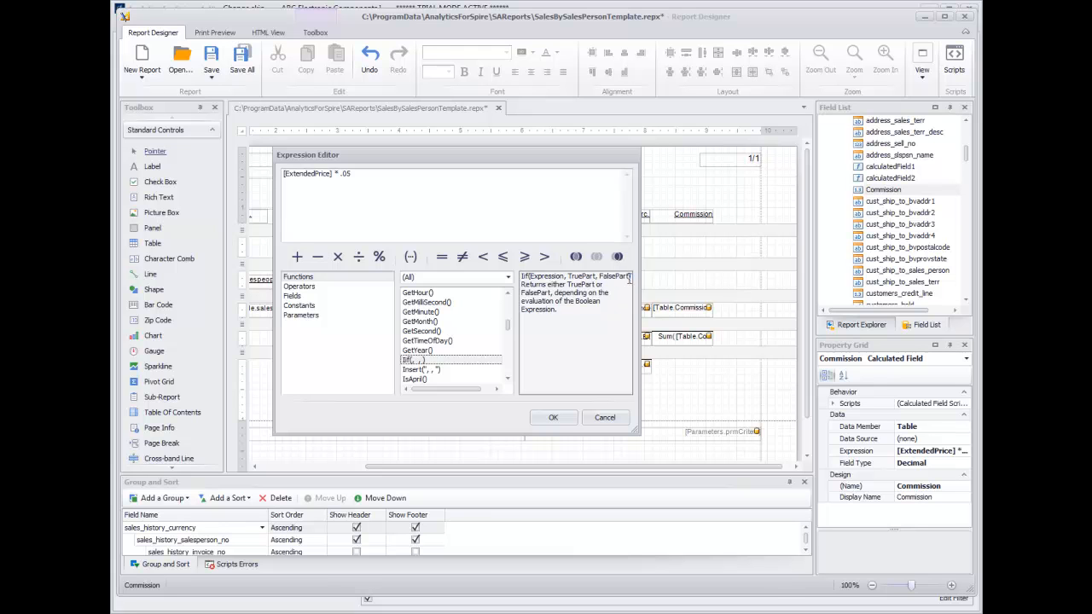
Insert "Iif(" in front of [ExtendedPrice] * .05 in the Commission expression
click(285, 175)
text(I)
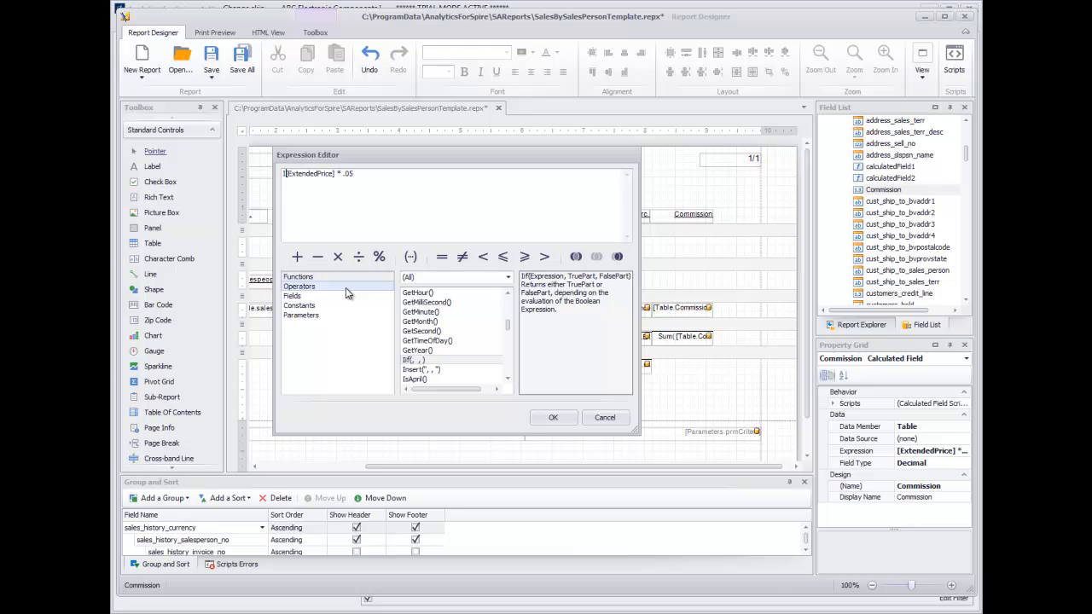
text(if([)
Add the condition [sales_history_items_product_code] = 'SPK' to the Iif expression, with [ExtendedPrice] * .05 as its true part followed by a comma
click(337, 296)
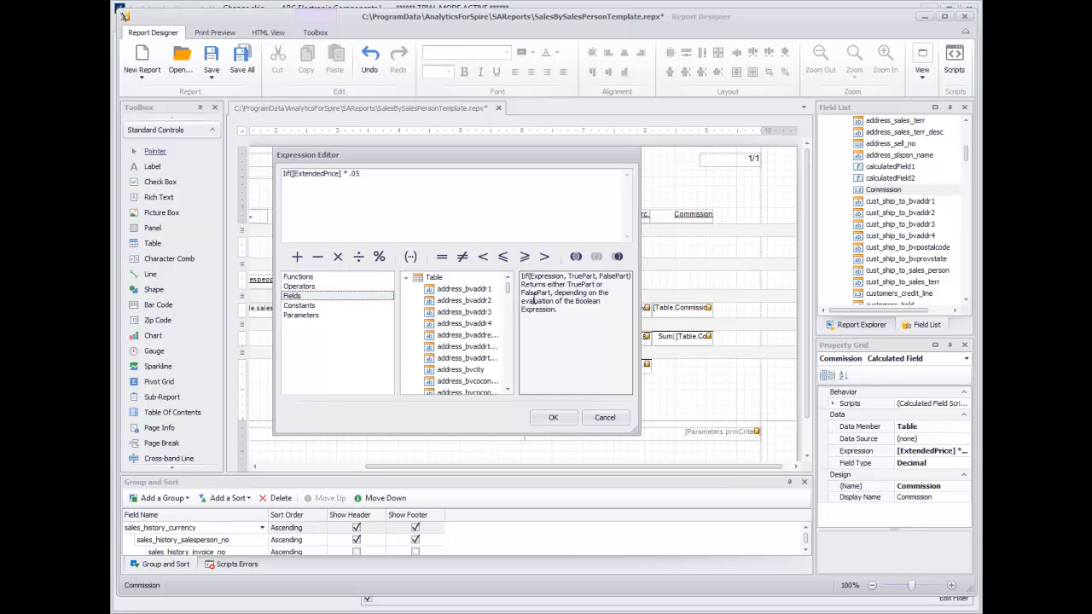
drag(510, 291, 506, 339)
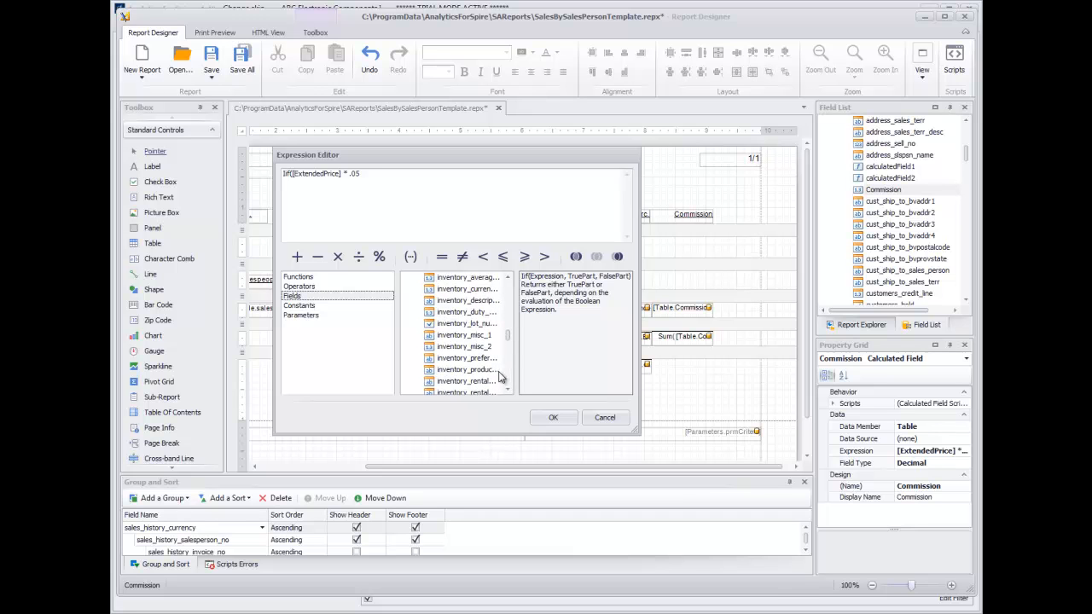
click(491, 371)
drag(638, 431, 789, 442)
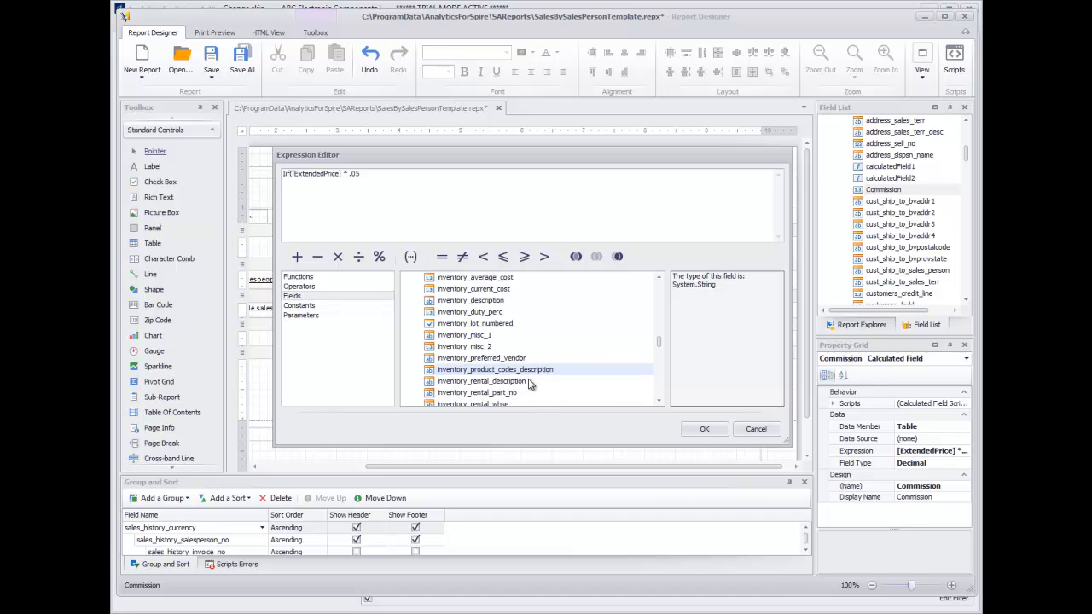
drag(658, 342, 663, 395)
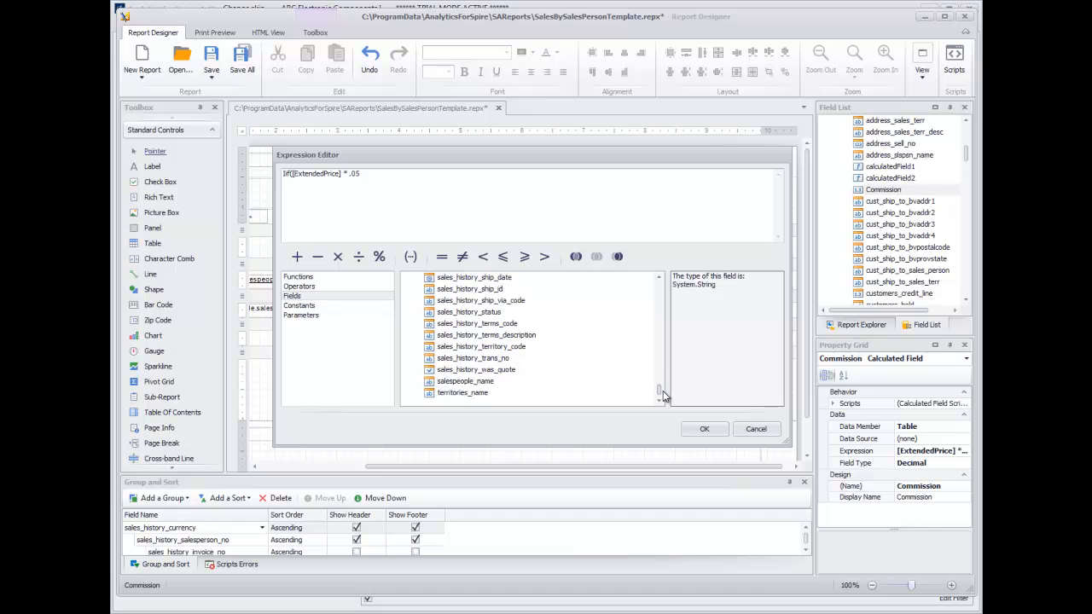
click(659, 277)
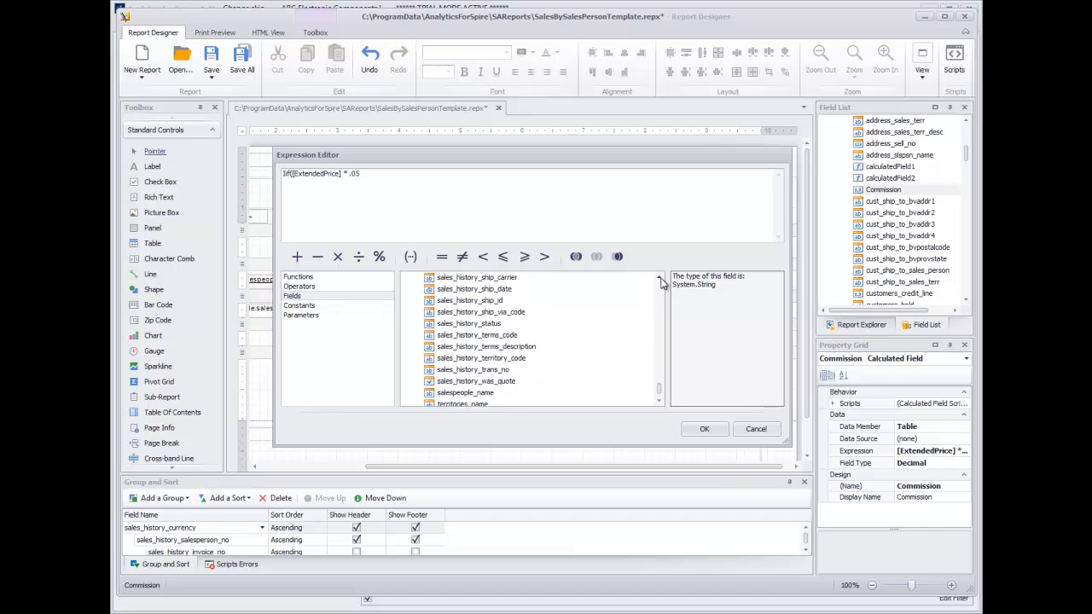
drag(661, 280, 662, 282)
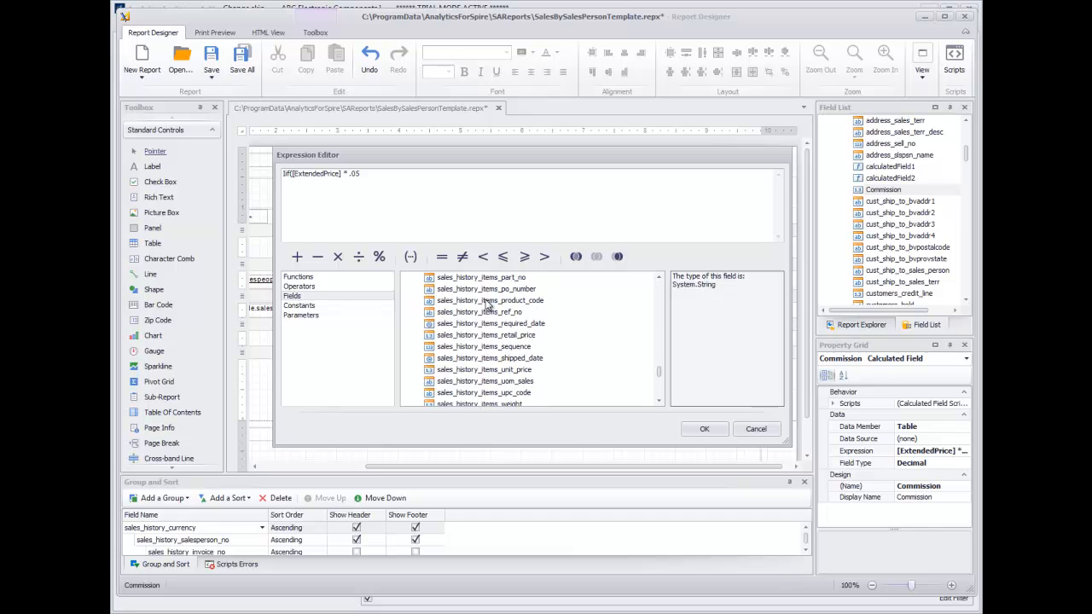
click(489, 300)
double_click(510, 303)
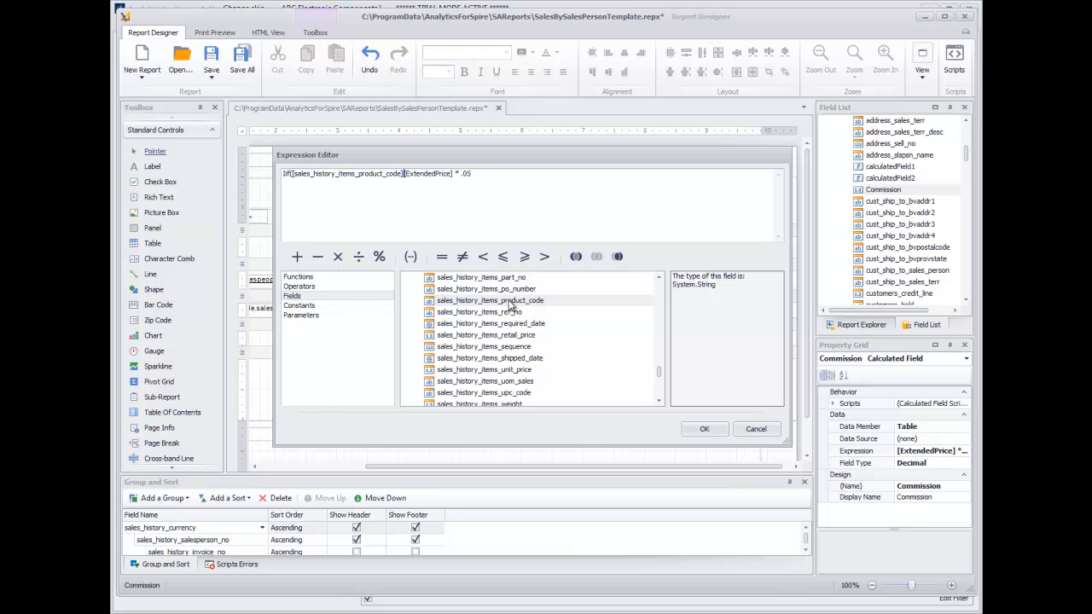
text(= 'SPK',)
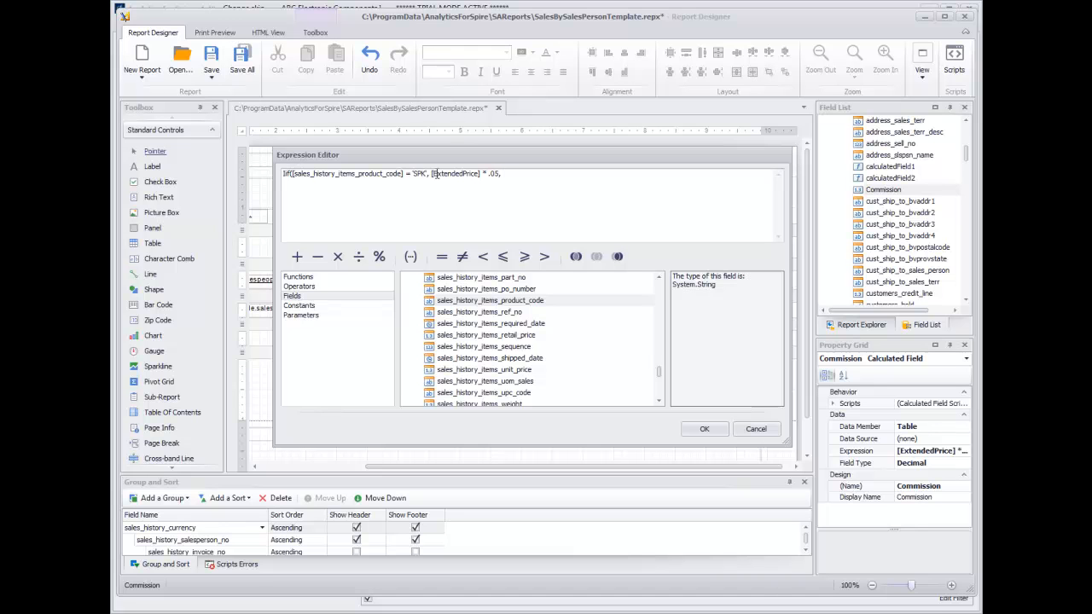
Complete the Iif expression with [ExtendedPrice] * .02 as its false part, accept it, and check the commission amounts in a report preview
drag(433, 174, 499, 174)
key(ctrl+c)
click(536, 175)
key(ctrl+v)
click(699, 431)
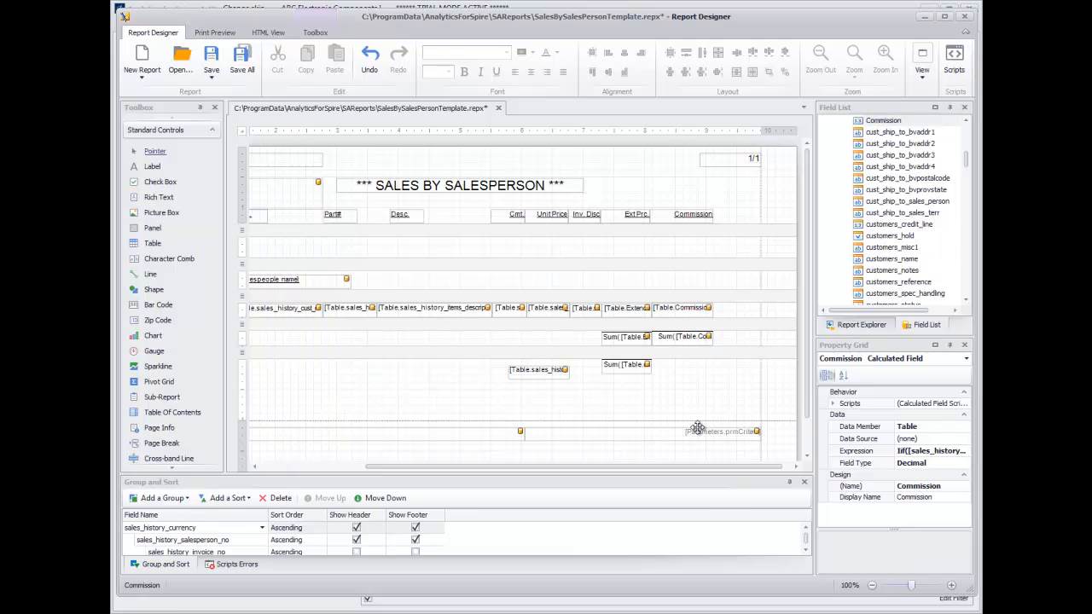
click(215, 32)
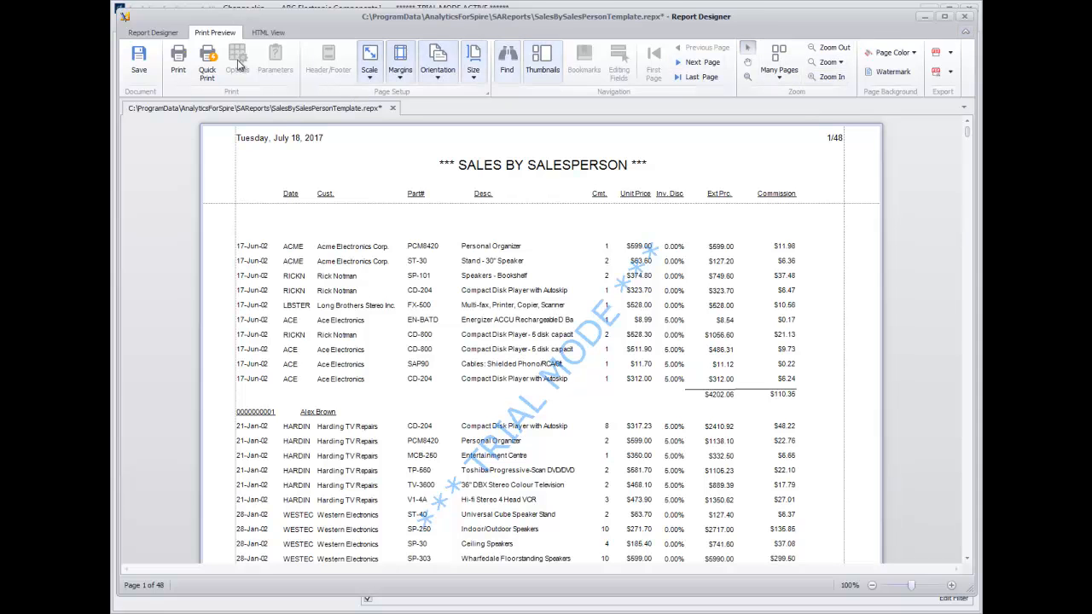
click(154, 32)
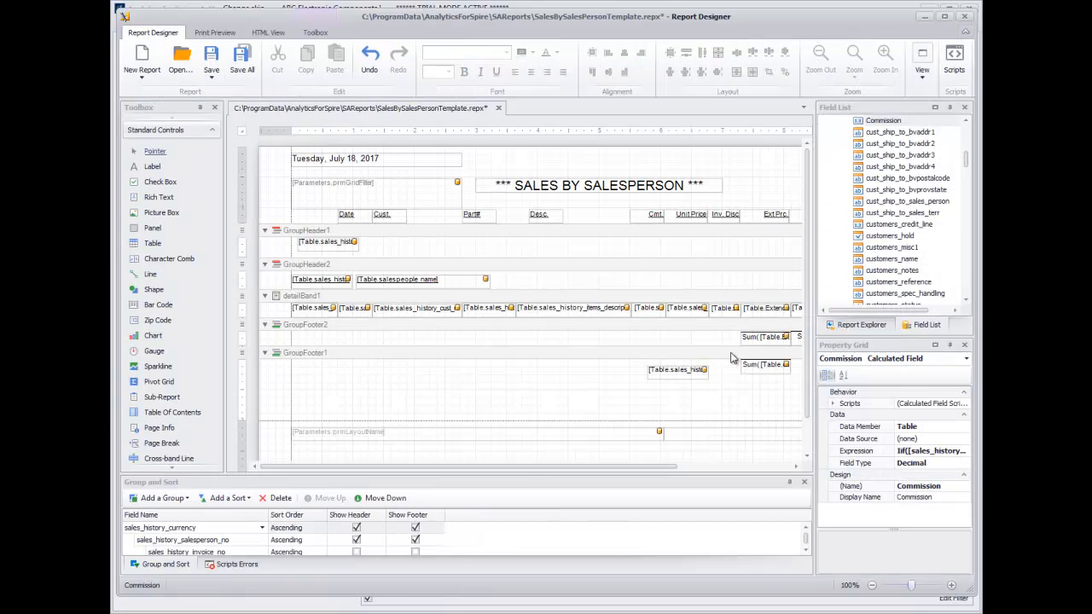
Reopen the Commission expression and look through the available functions and parameters, leaving the expression as it is
drag(646, 468, 748, 469)
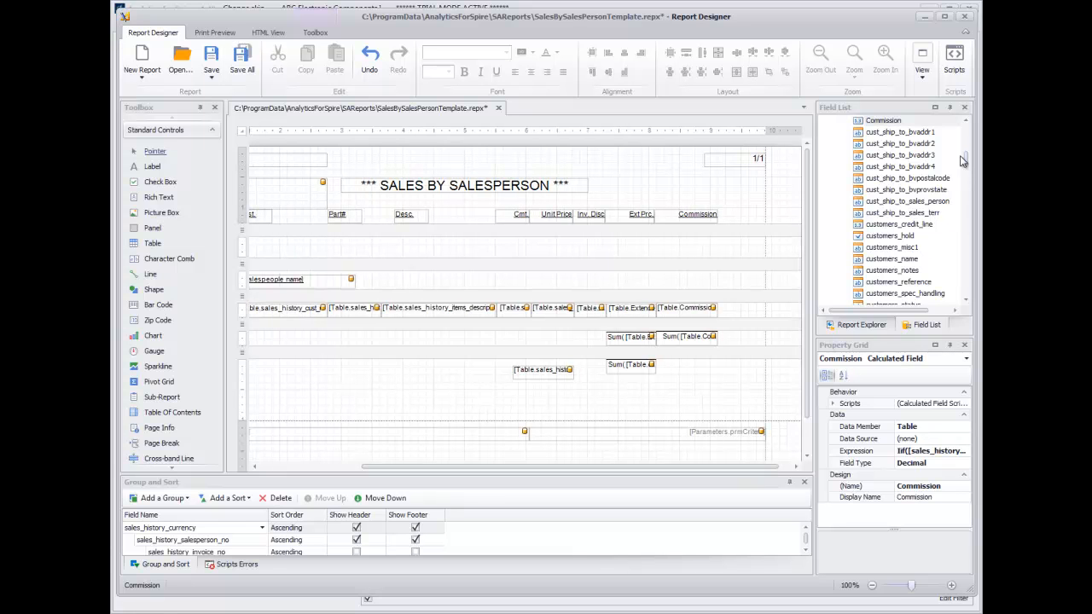
right_click(906, 126)
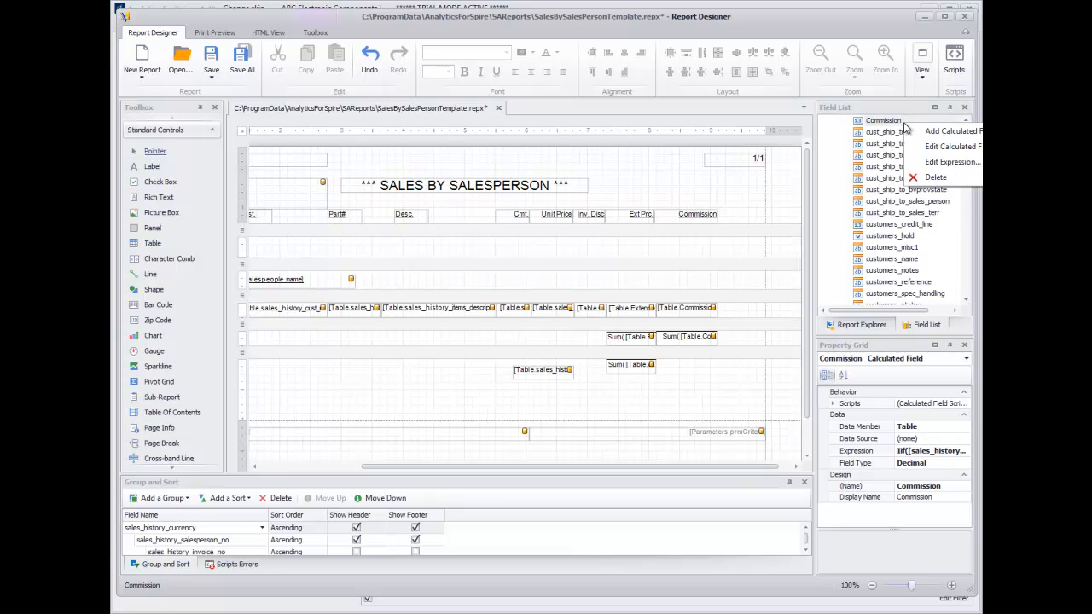
click(930, 162)
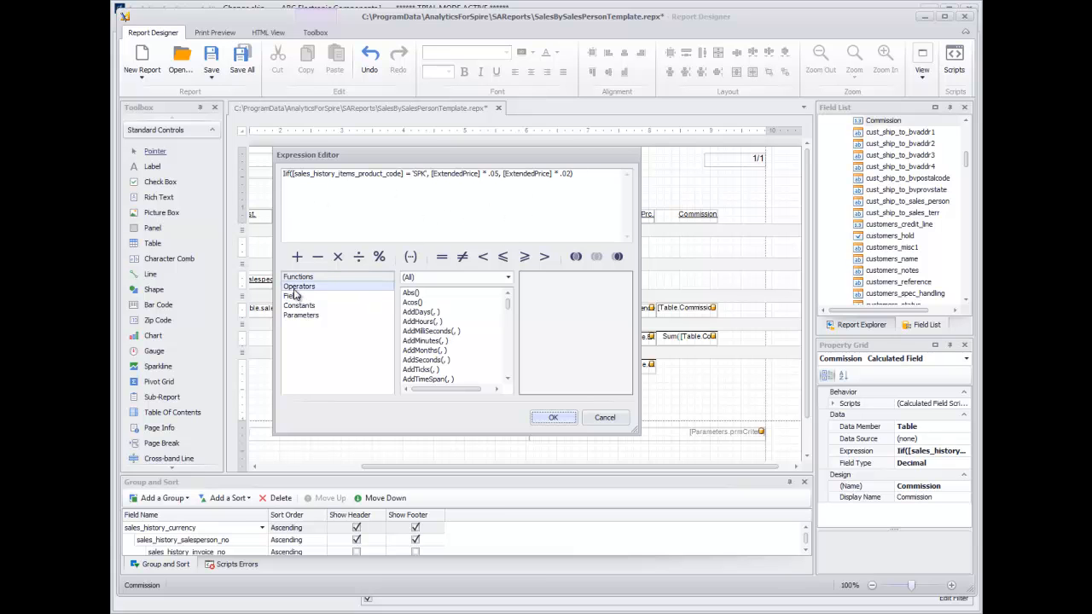
drag(509, 307, 508, 344)
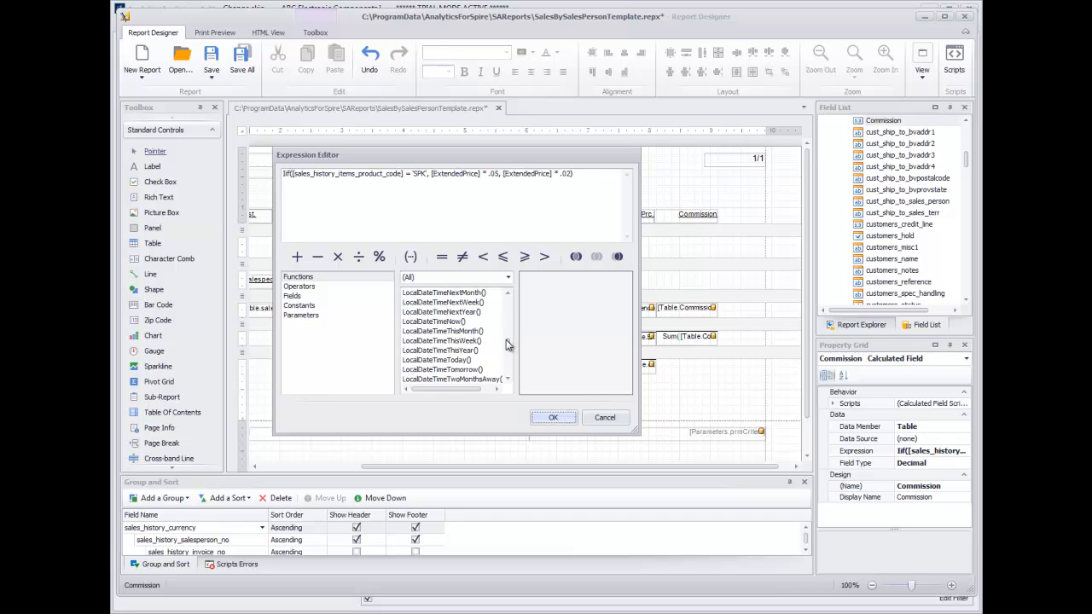
click(322, 315)
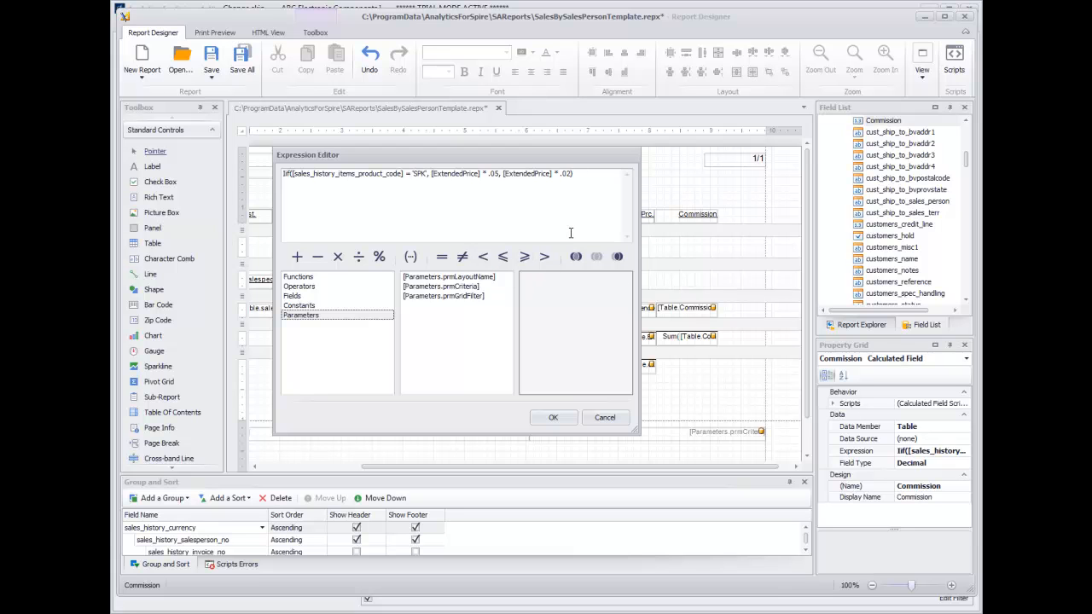
click(605, 417)
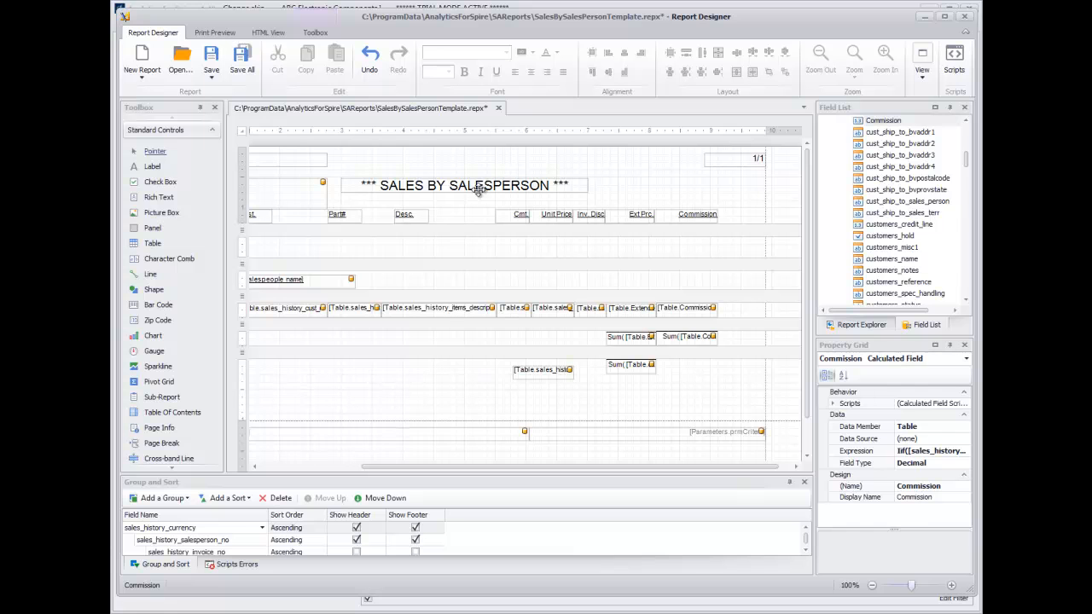
Widen the report title label to about 565 units and change its text to *** SALES BY SALESPERSON COMMISSION ***
click(532, 188)
drag(592, 185, 693, 186)
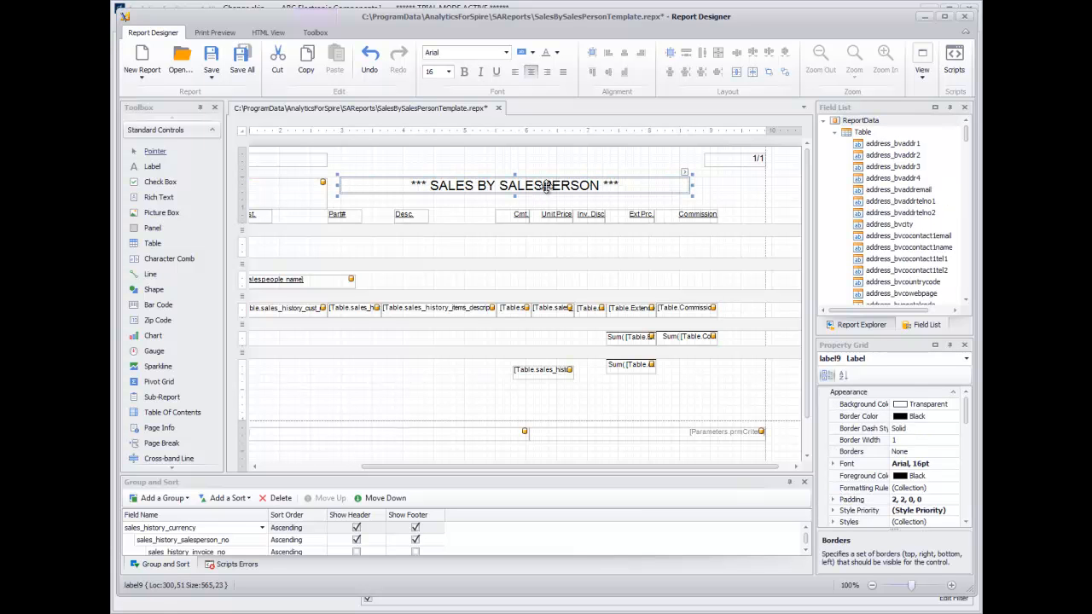
double_click(605, 184)
click(603, 184)
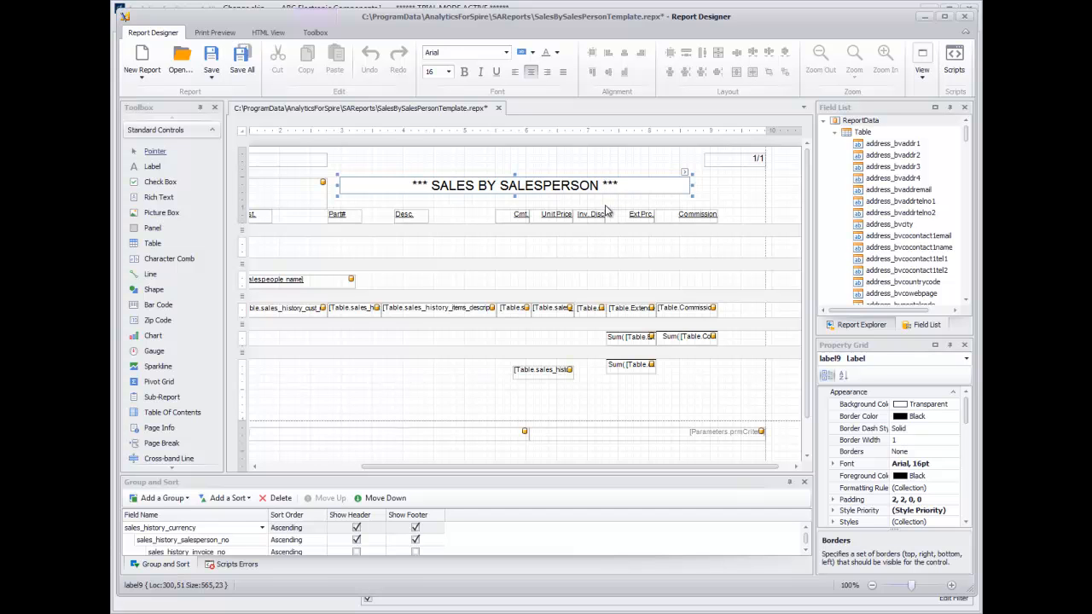
double_click(601, 186)
click(600, 186)
text(COMMIS)
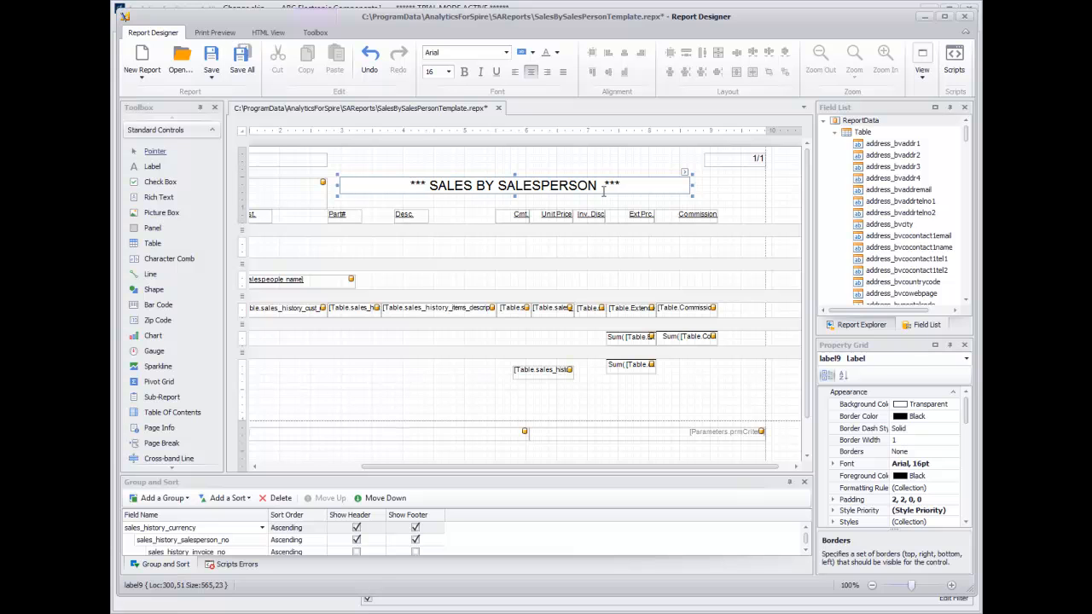
text(SION)
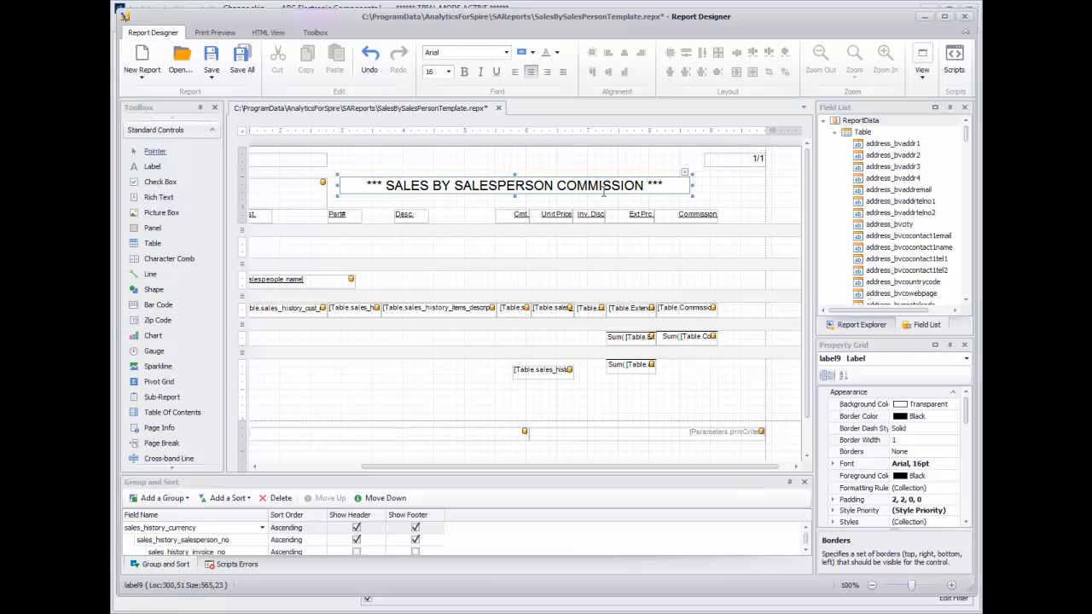
Save the report under the new name SalesBySalesPersonCommission.repx in the SAReports folder and close the Report Designer
click(210, 76)
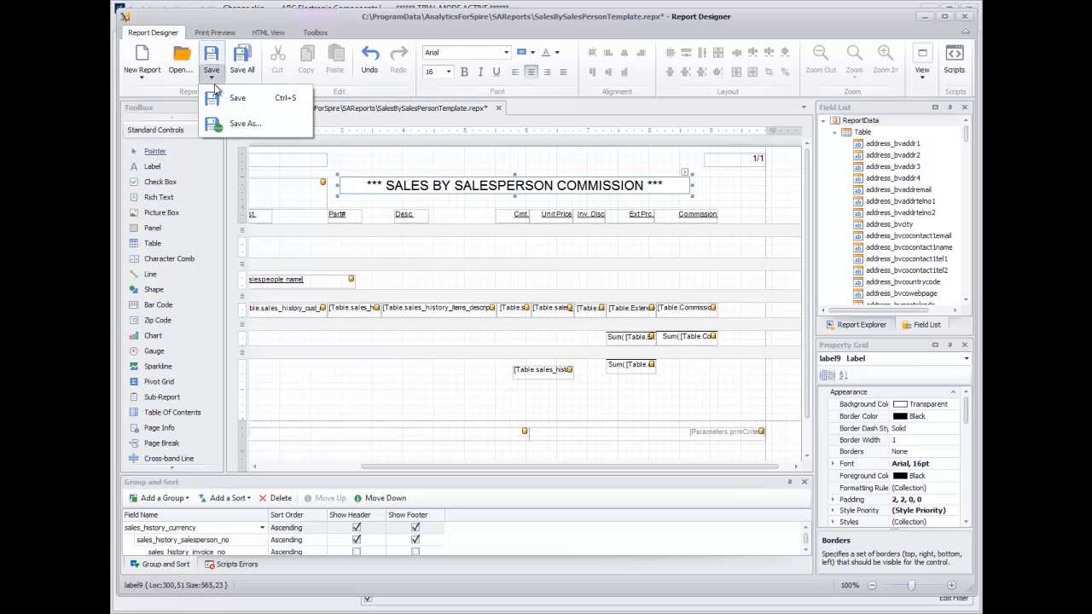
click(234, 122)
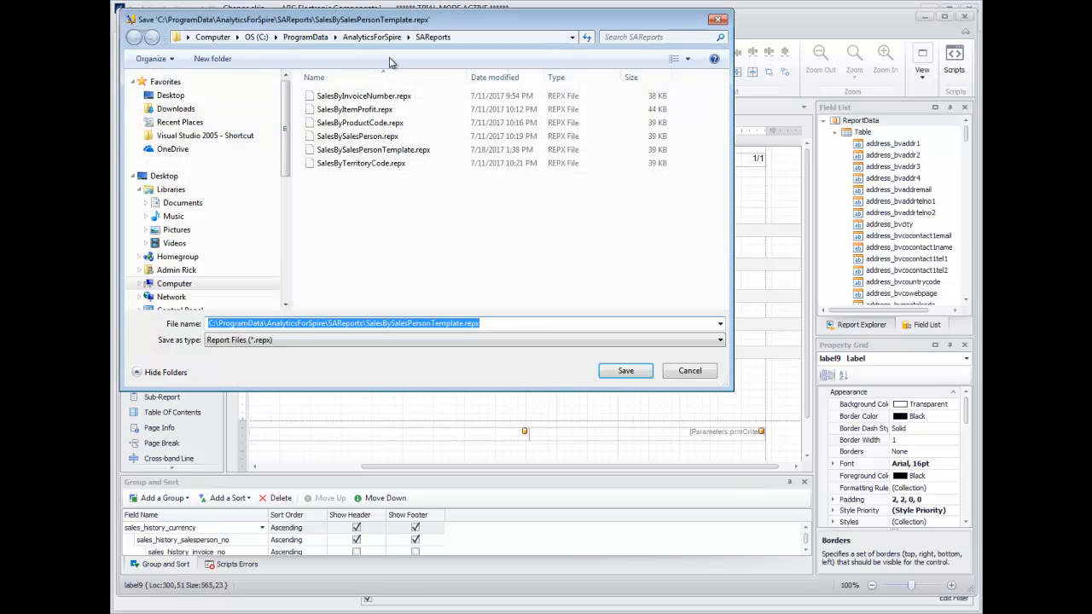
drag(395, 21, 529, 179)
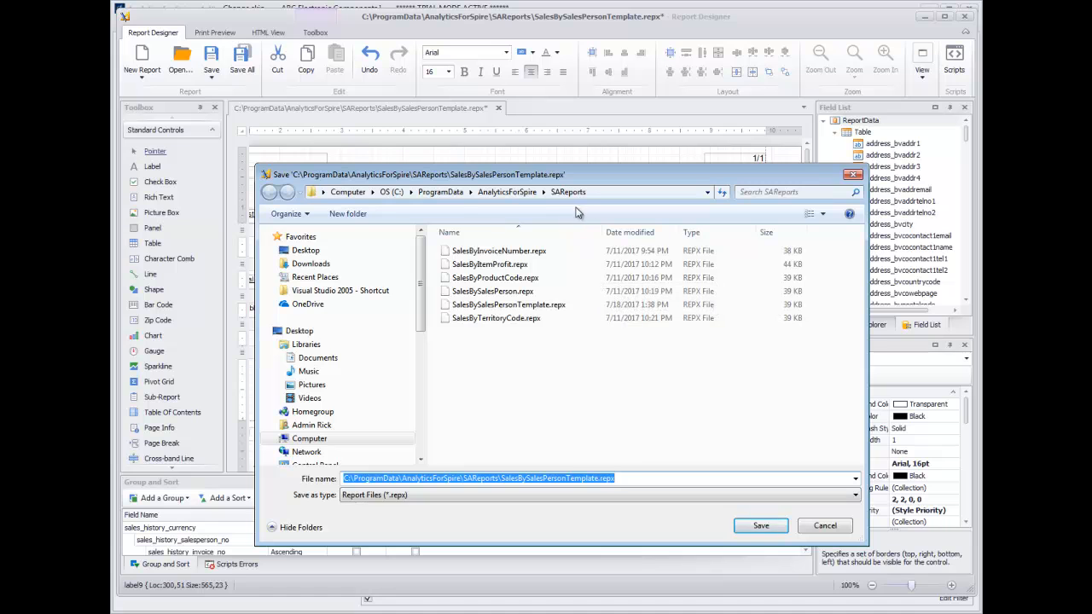
click(567, 478)
text(Commission)
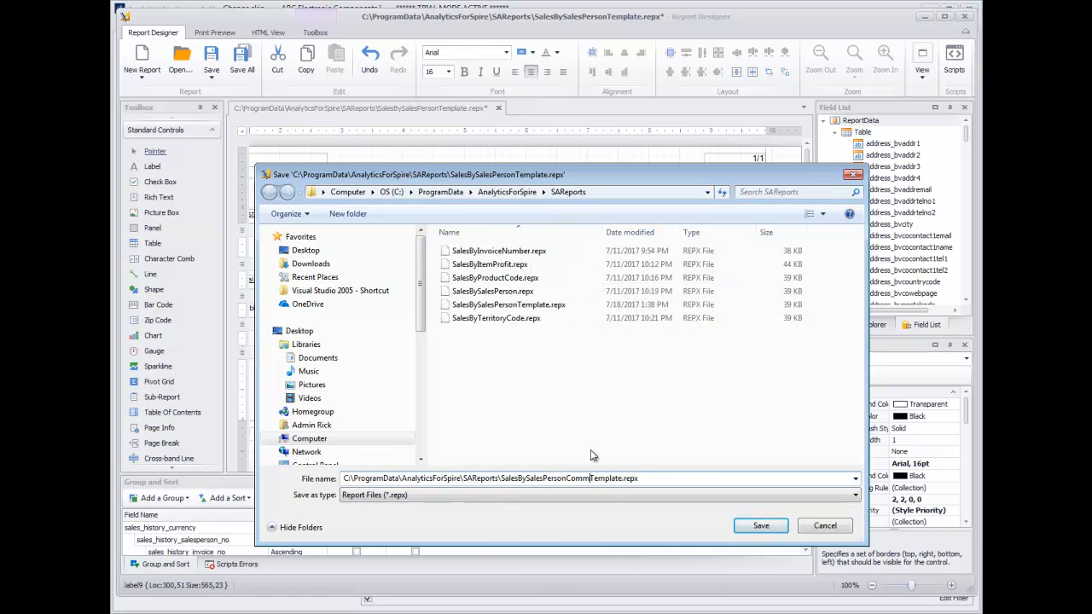
key(Delete)
key(Delete)
key(Delete)
key(Delete)
key(Delete)
click(761, 526)
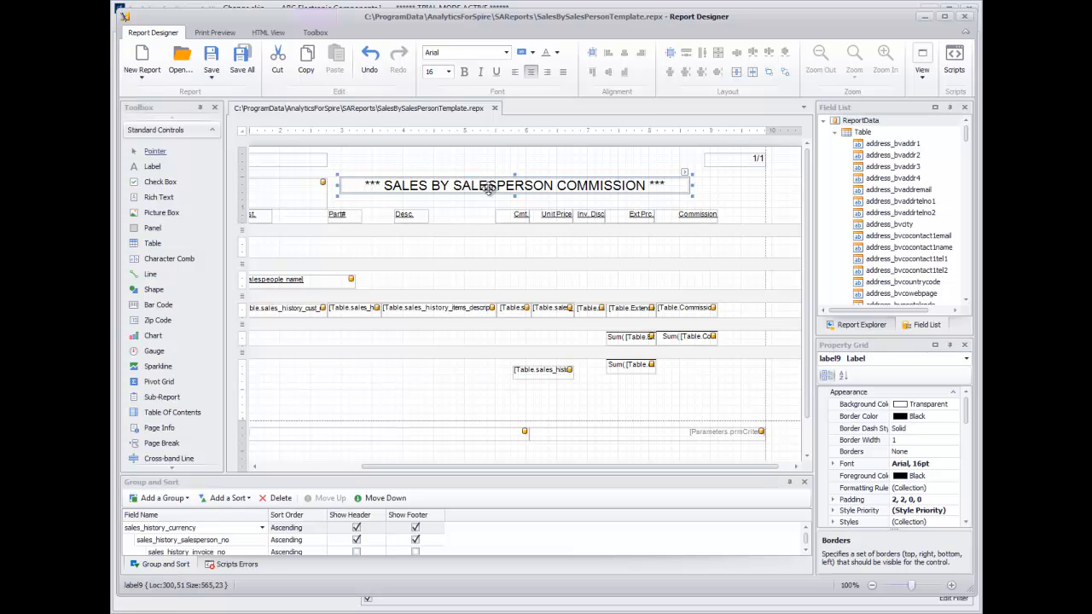
click(966, 16)
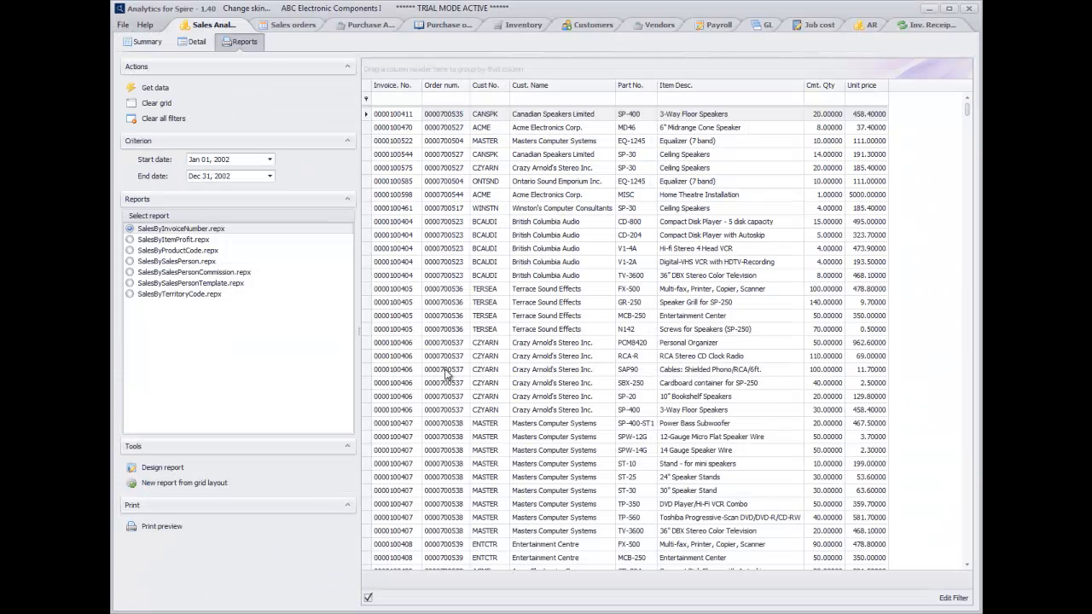
Preview SalesBySalesPersonCommission.repx, look through its pages to examine the commissions per salesperson, and close the preview
click(210, 272)
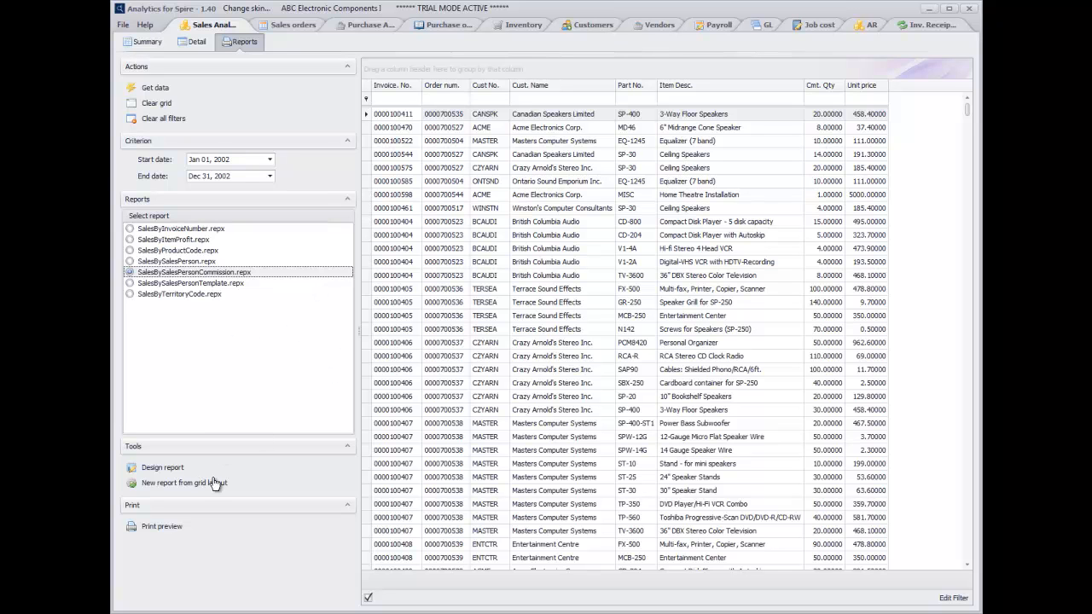
click(162, 526)
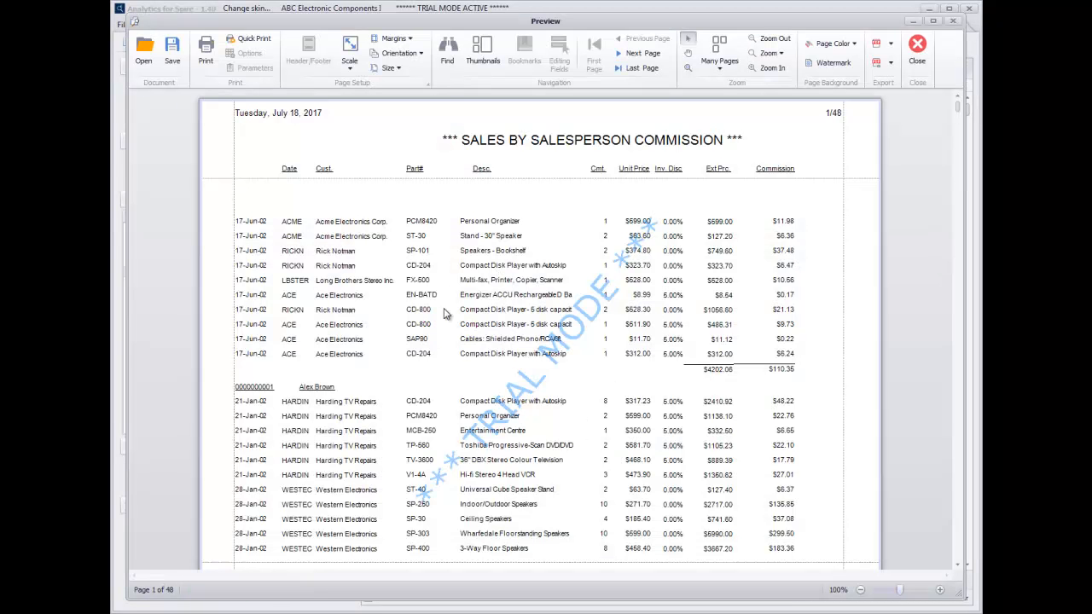
scroll(429, 300, down, 3)
scroll(492, 376, up, 2)
scroll(492, 376, down, 15)
scroll(530, 406, down, 20)
scroll(548, 411, down, 4)
scroll(563, 409, up, 16)
scroll(574, 408, up, 20)
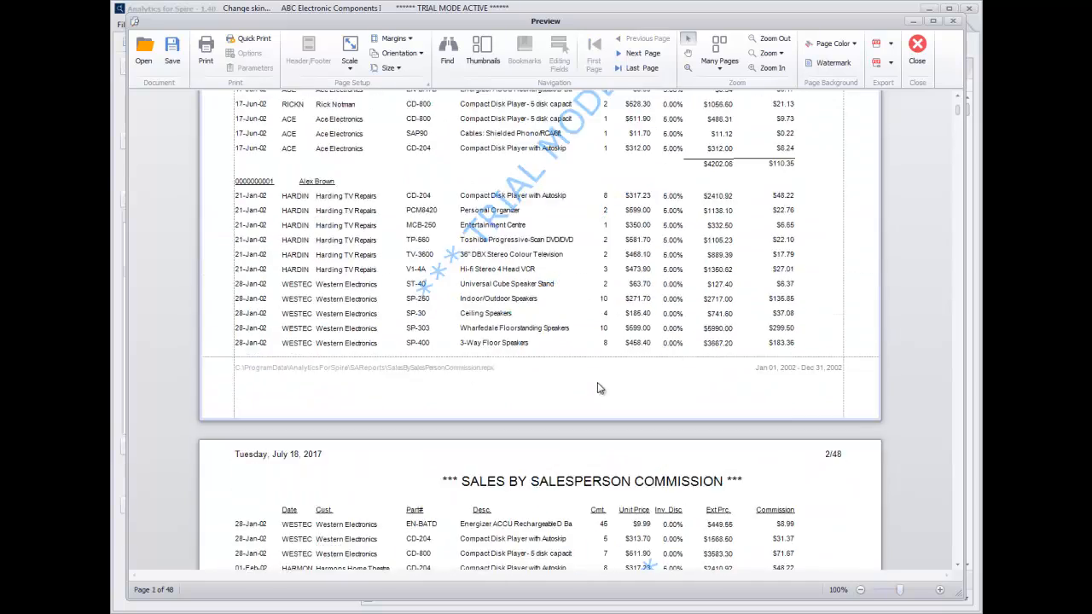
scroll(597, 389, up, 4)
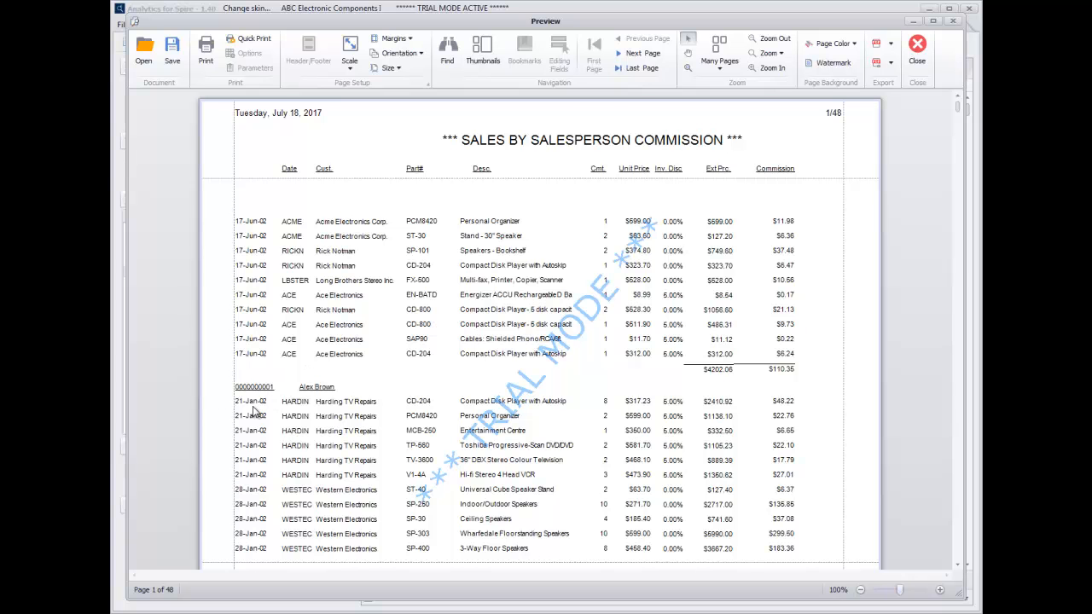
click(917, 49)
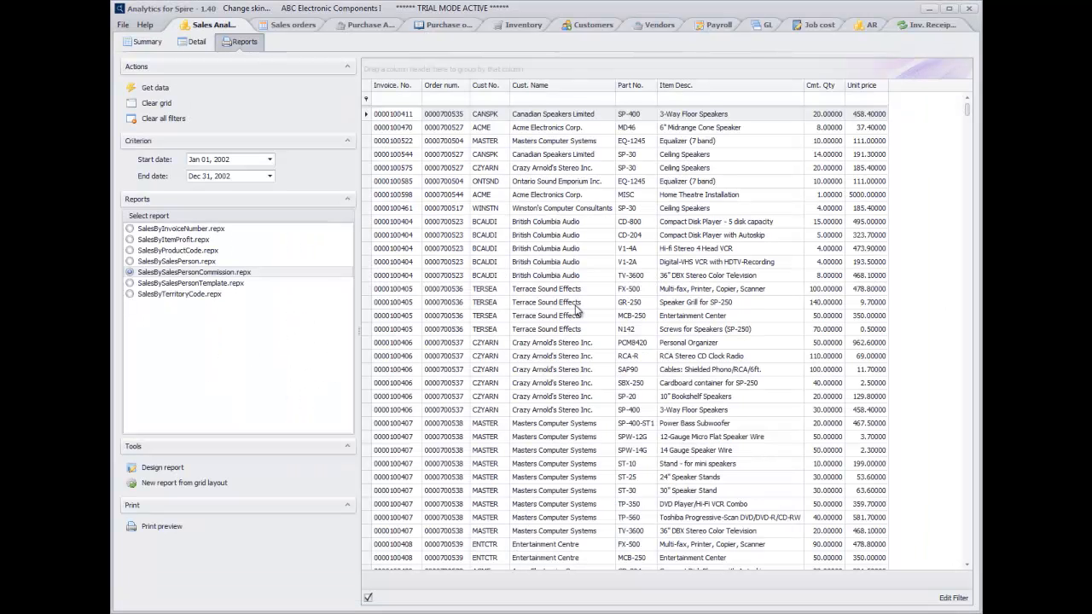
Add the Salesperson column to the grid between Order num. and Cust No. using the column chooser, and close the chooser
right_click(692, 87)
click(733, 175)
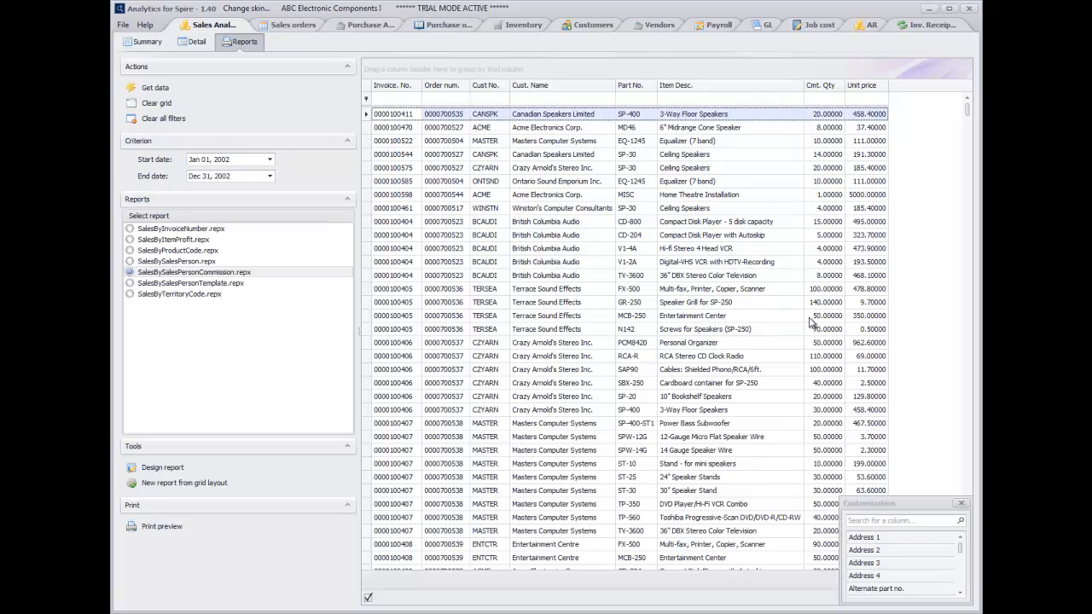
drag(862, 497, 879, 201)
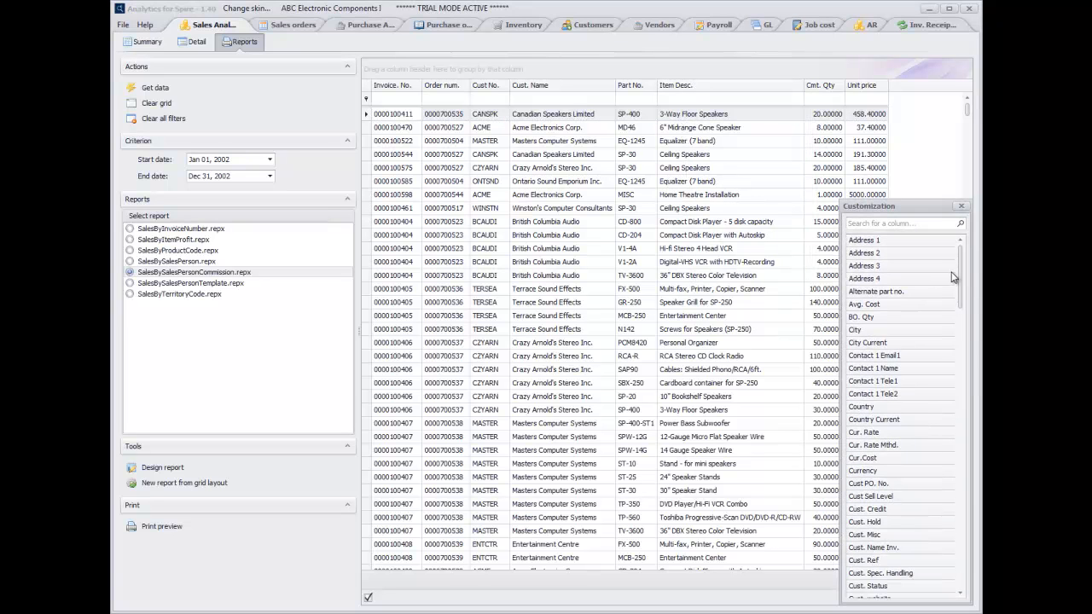
drag(961, 284, 958, 494)
drag(882, 485, 470, 90)
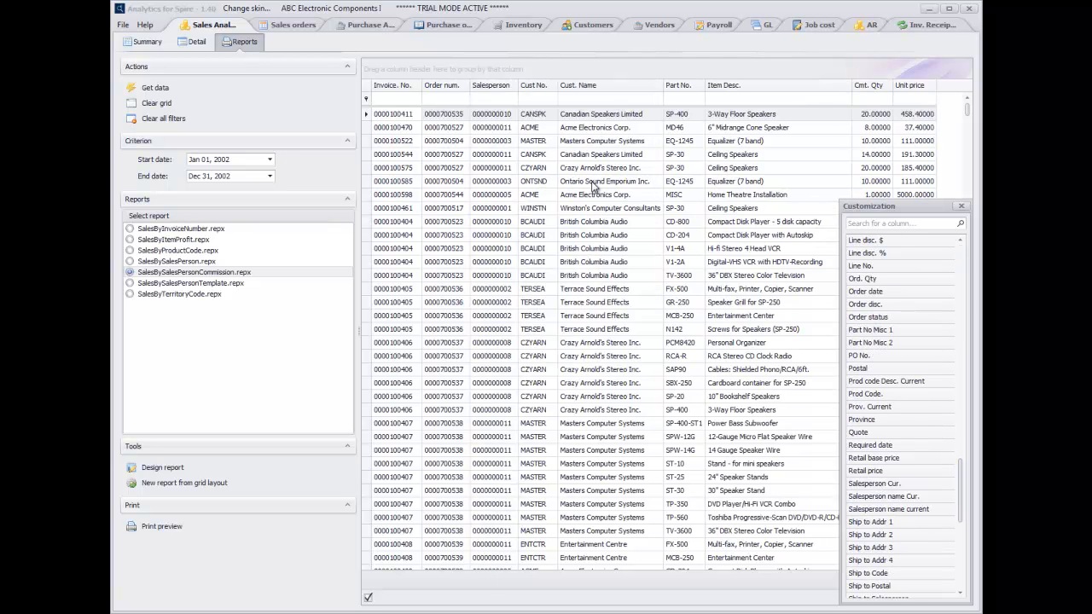
click(961, 208)
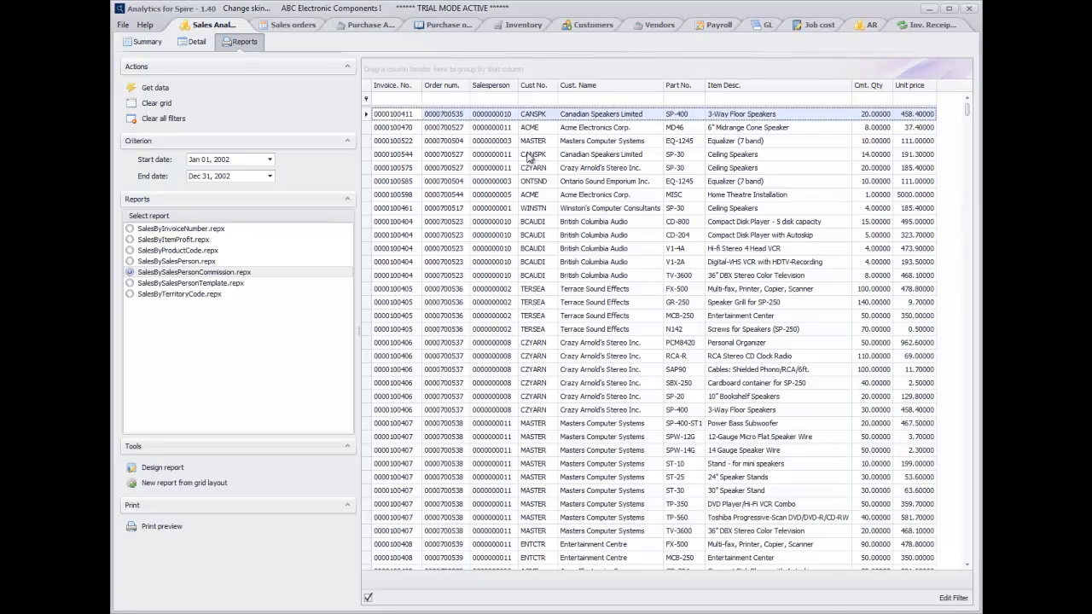
click(513, 85)
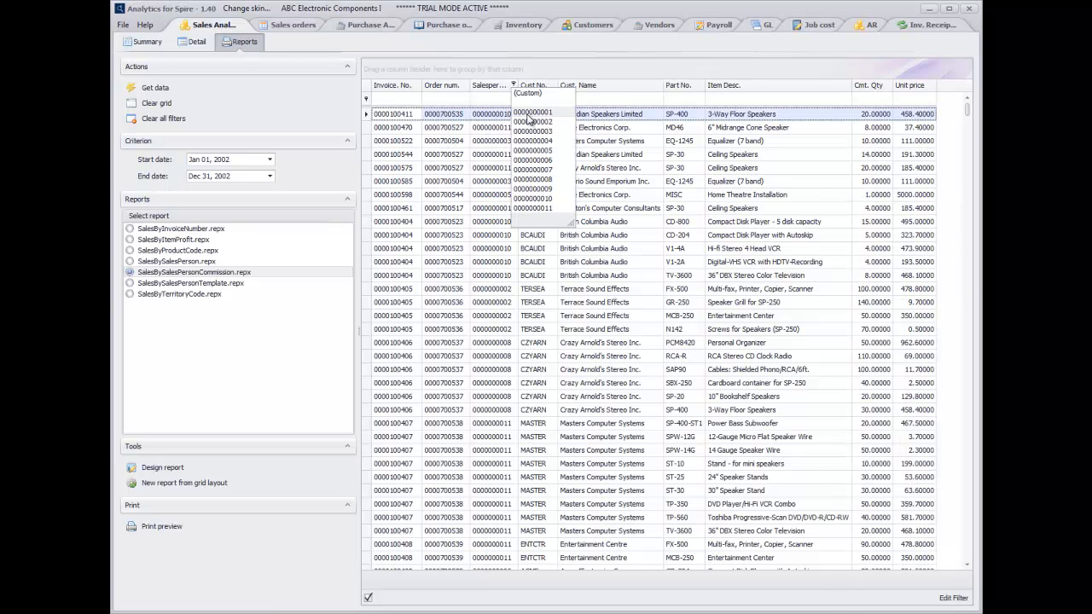
click(529, 114)
scroll(770, 385, down, 3)
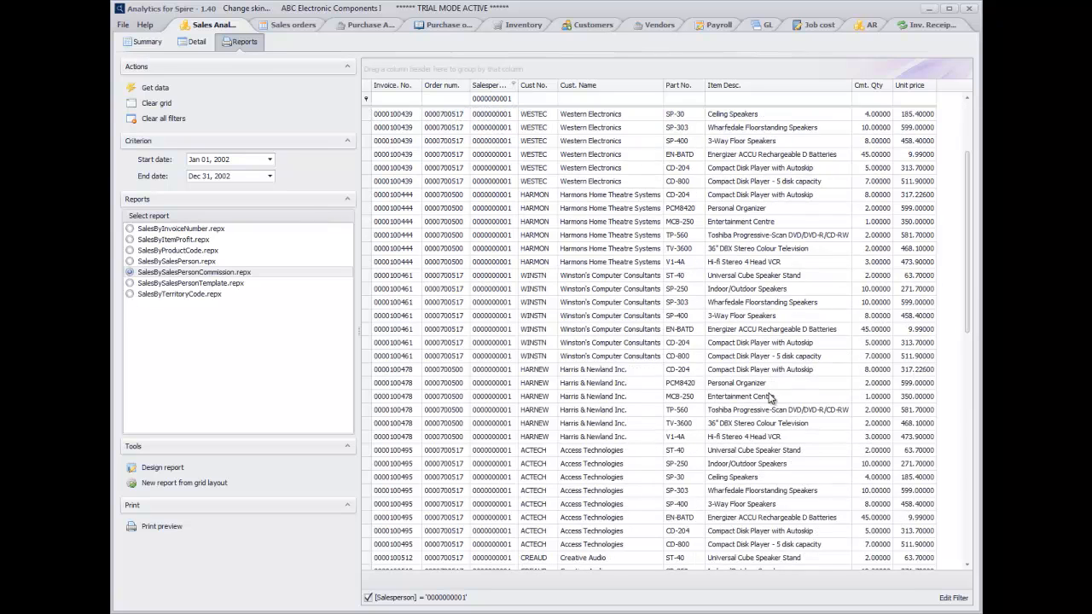
scroll(770, 397, down, 15)
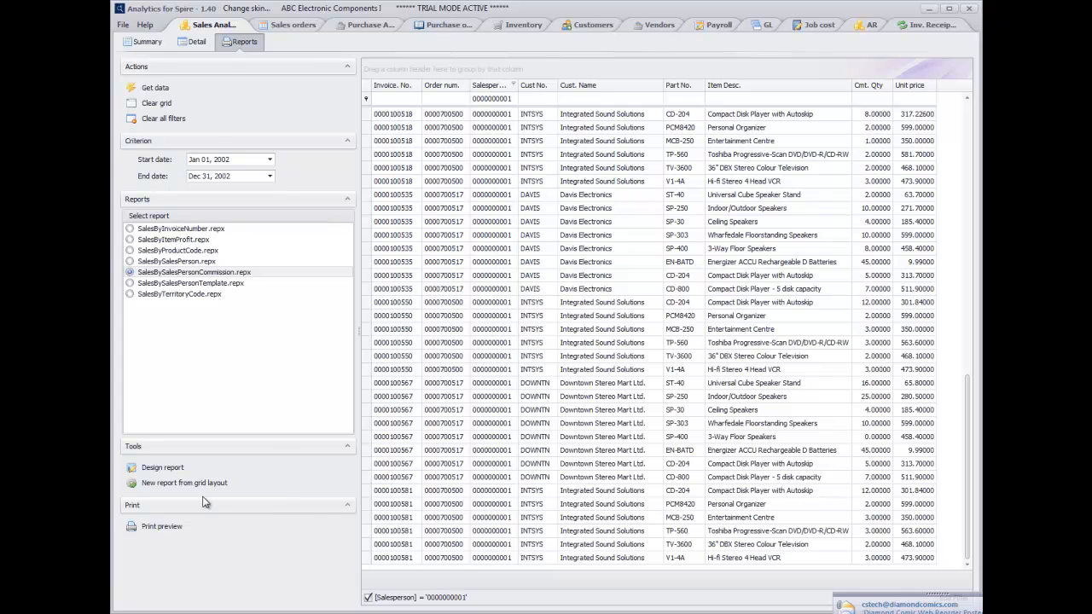
Preview the commission report for the filtered salesperson, examine its lines and totals on all pages, and close the preview
click(165, 528)
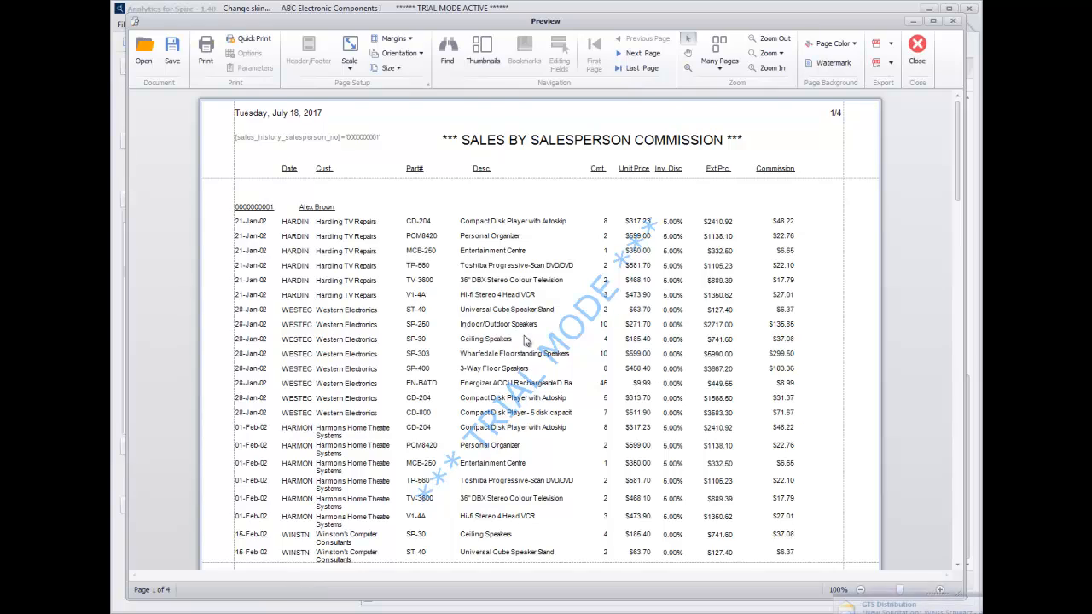
scroll(468, 331, down, 15)
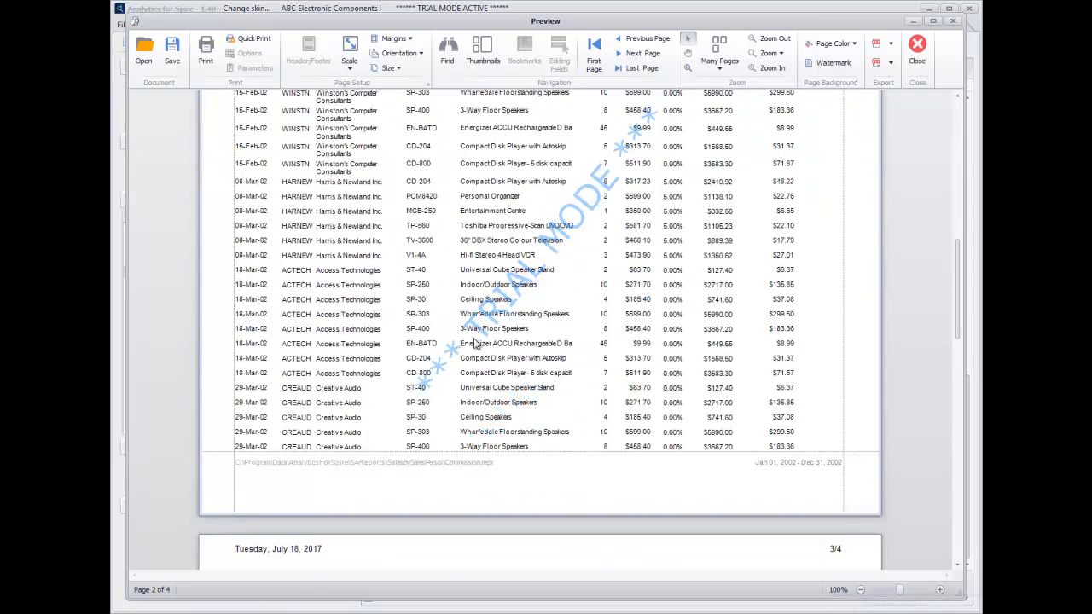
scroll(476, 346, down, 20)
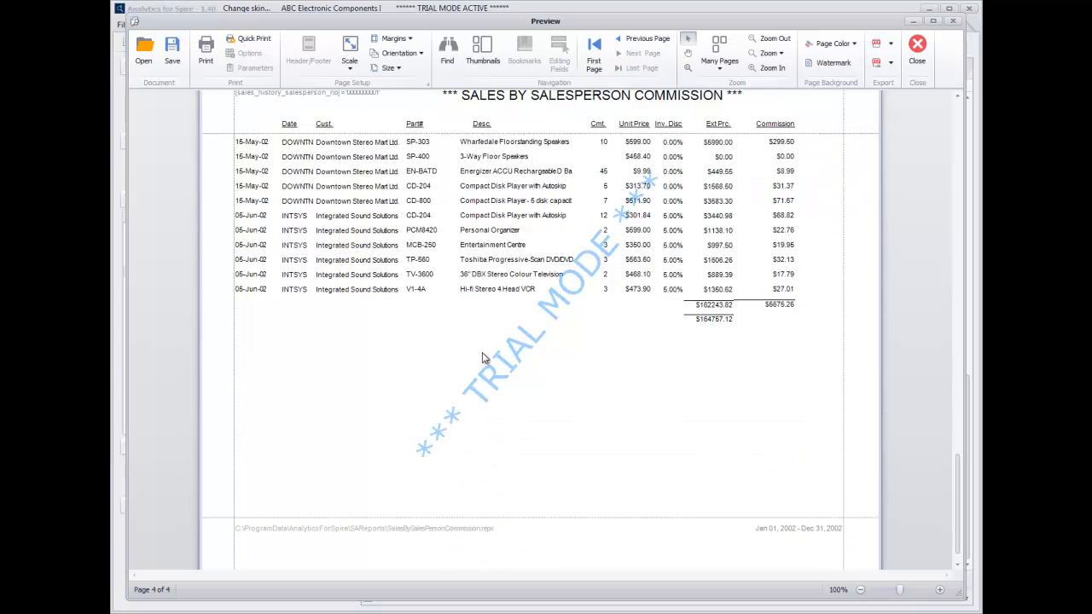
scroll(546, 397, up, 1)
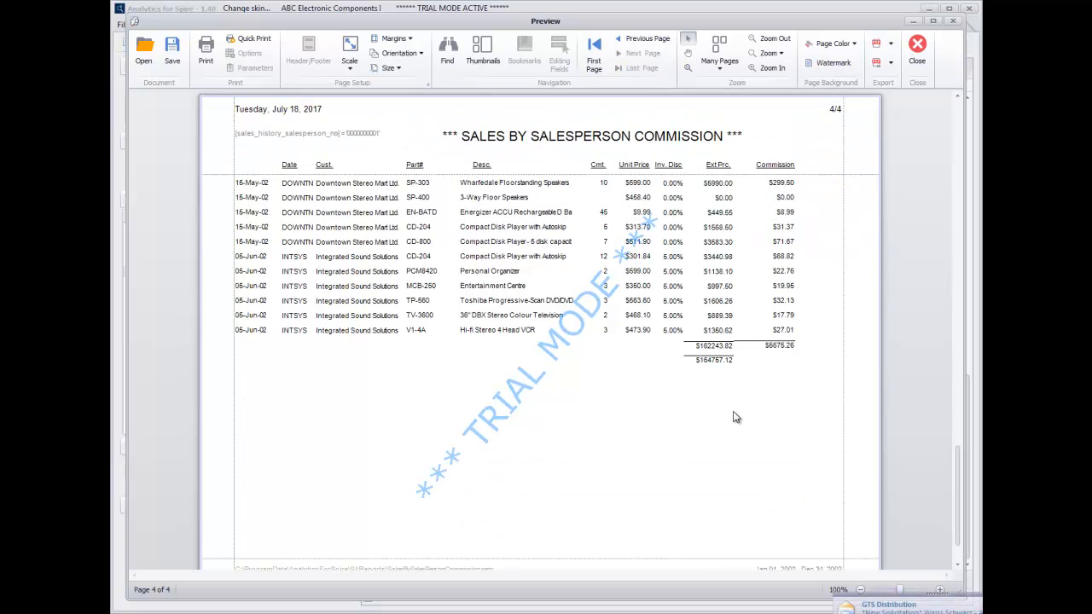
scroll(739, 403, up, 4)
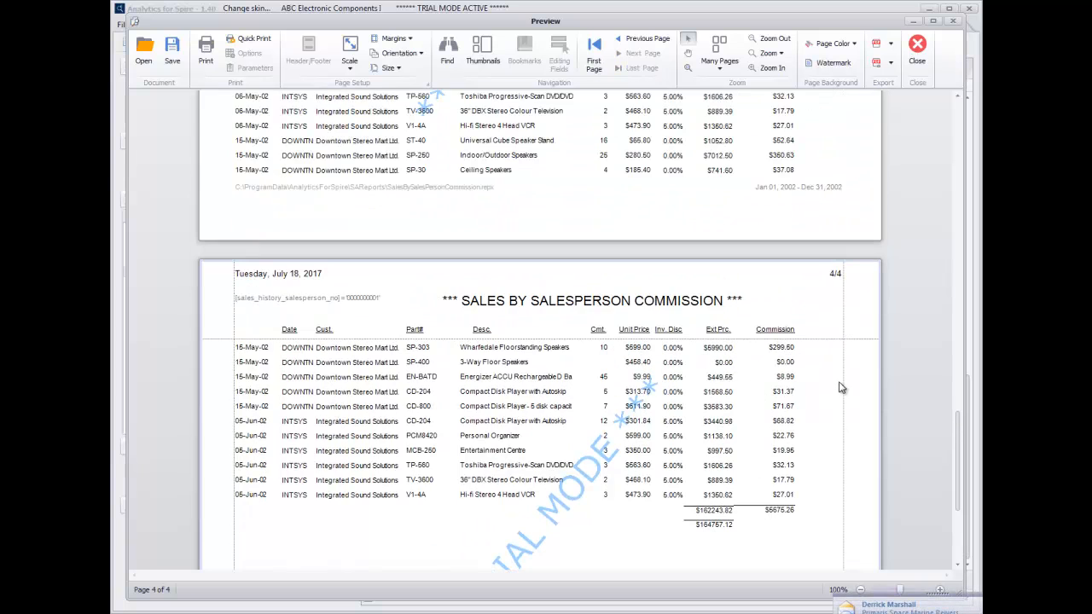
scroll(818, 422, up, 20)
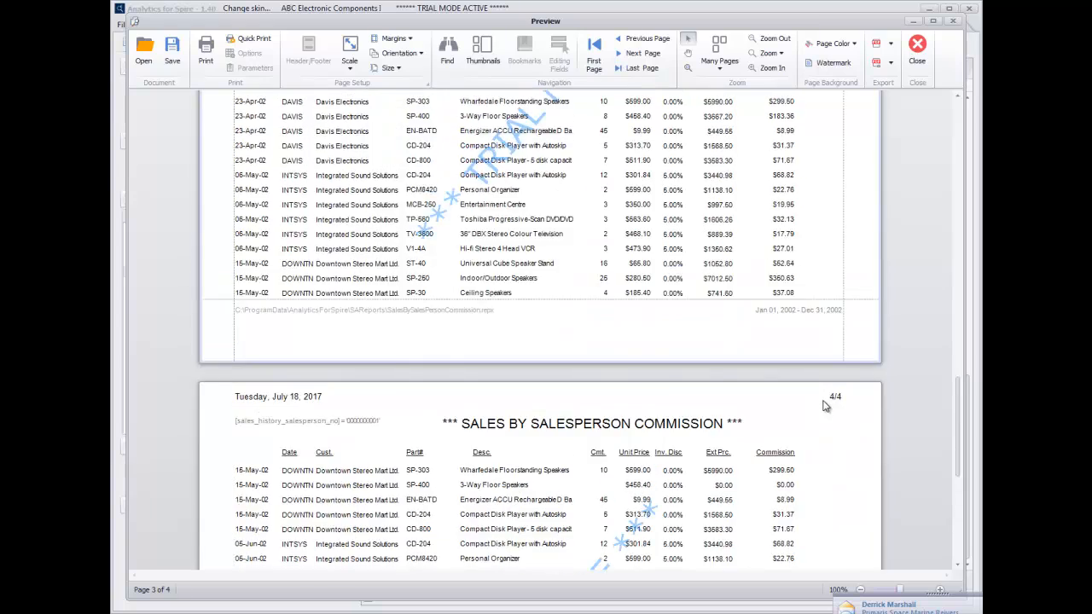
scroll(798, 430, up, 20)
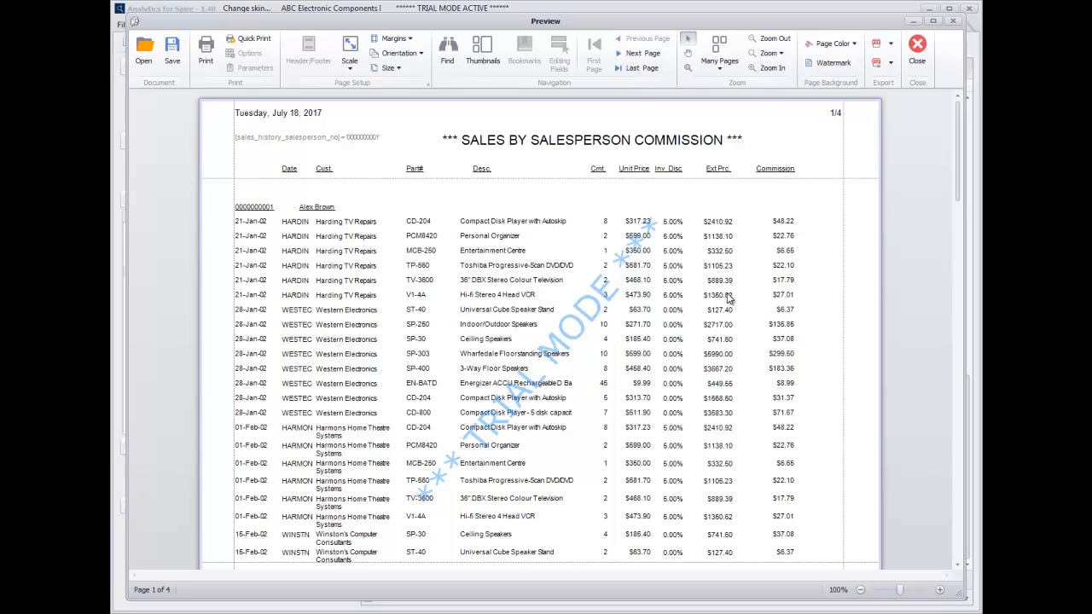
click(916, 53)
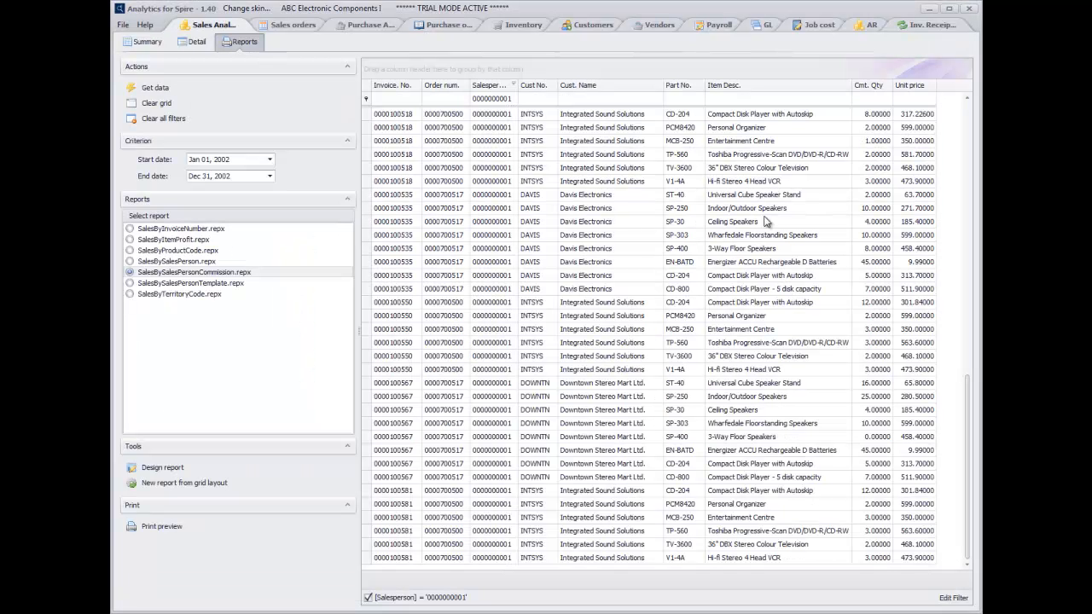